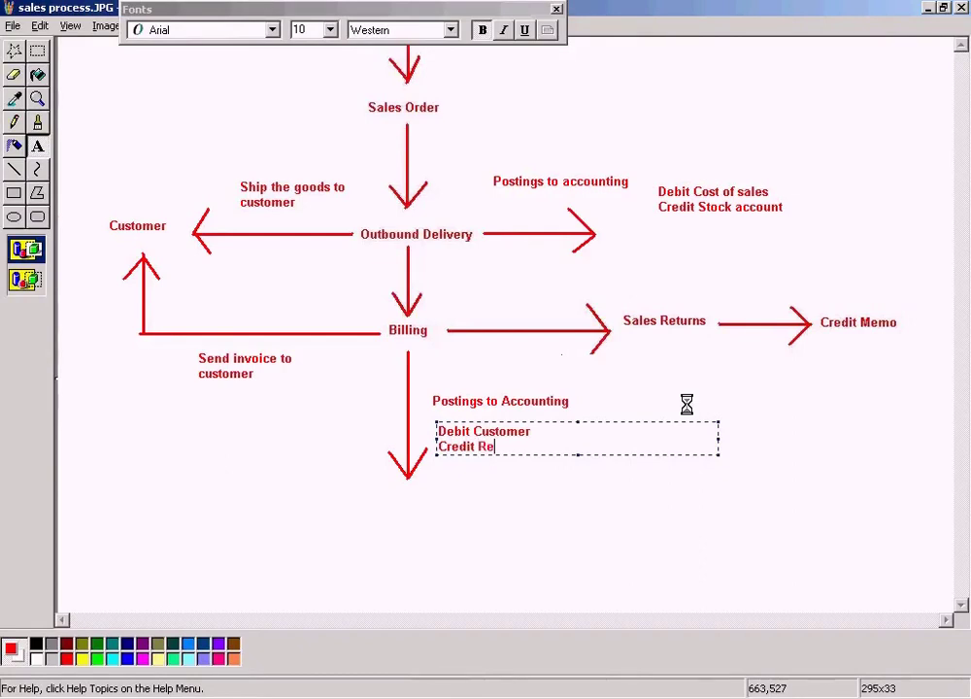
# - Finish the accounting postings note below Billing with the line "Credit Revenue"
pyautogui.write('ue')
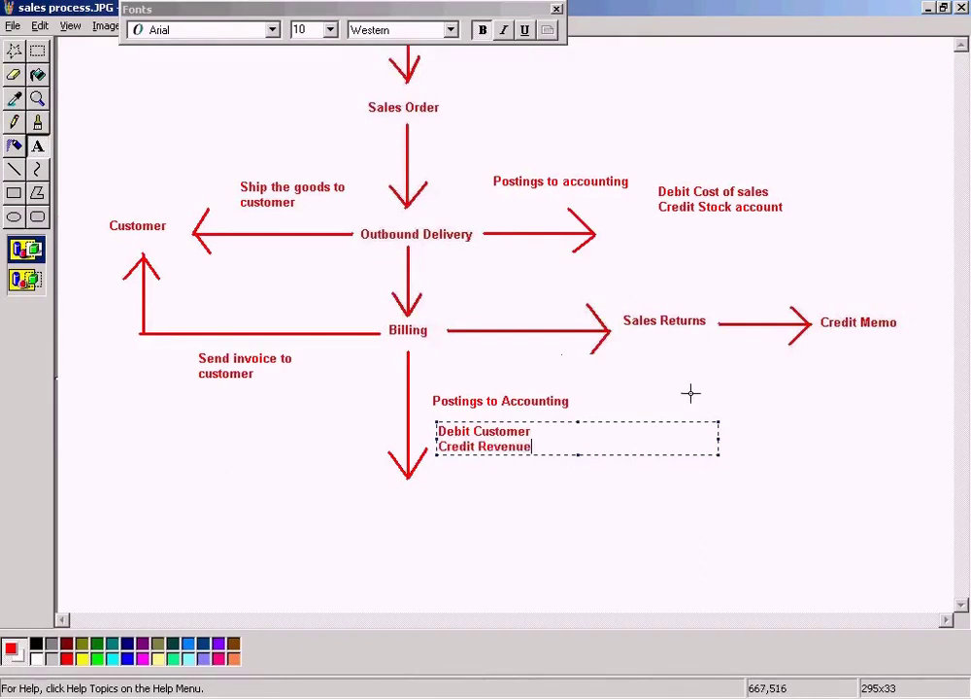
pyautogui.click(704, 391)
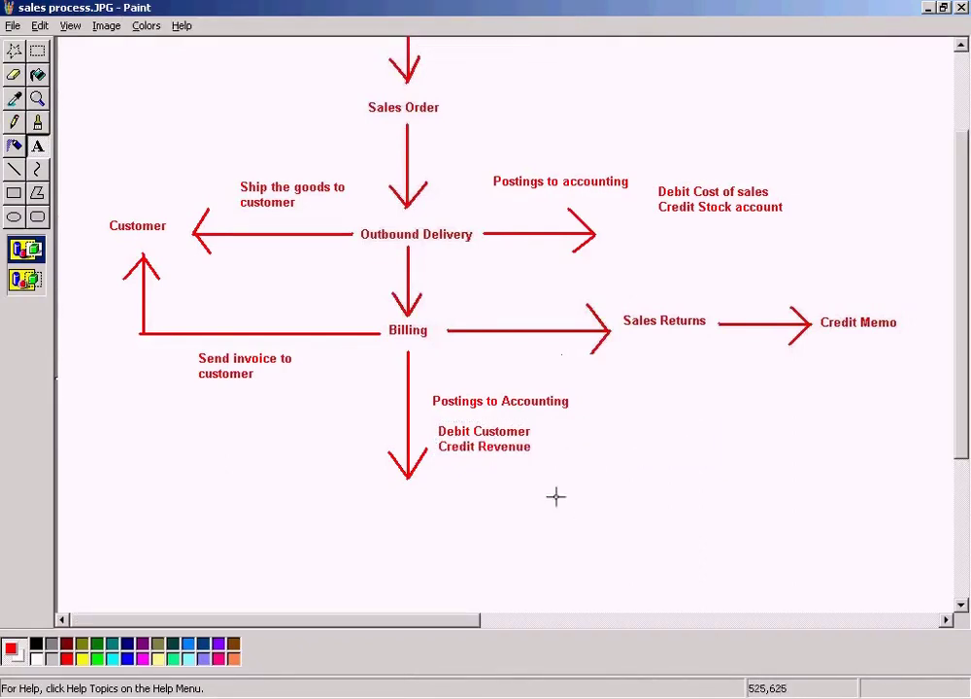
pyautogui.moveTo(428, 439); pyautogui.dragTo(540, 456)
pyautogui.click(613, 454)
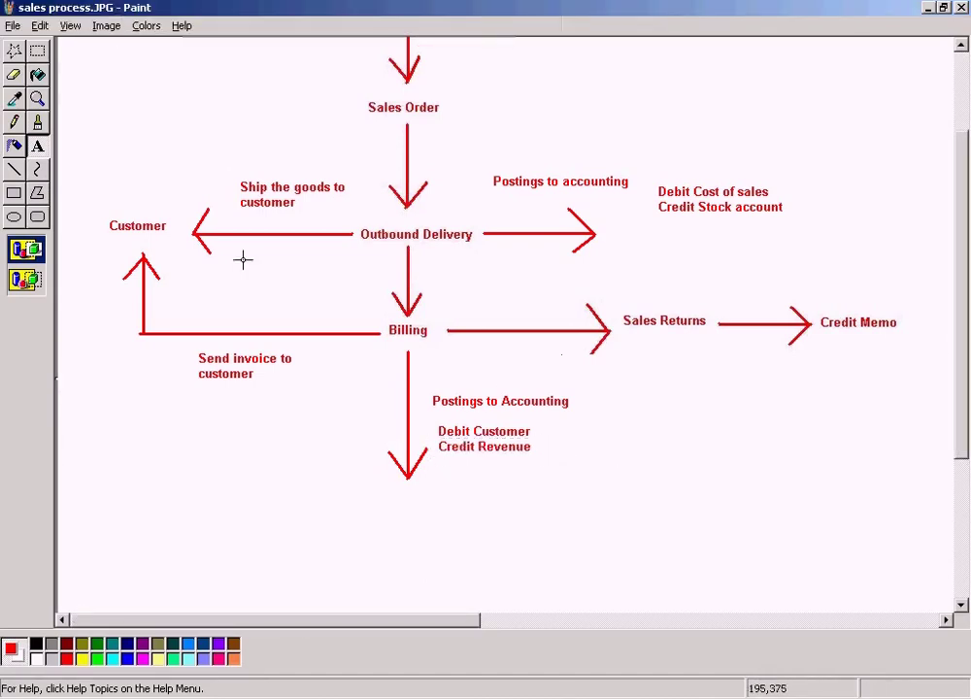
pyautogui.moveTo(432, 439); pyautogui.dragTo(561, 464)
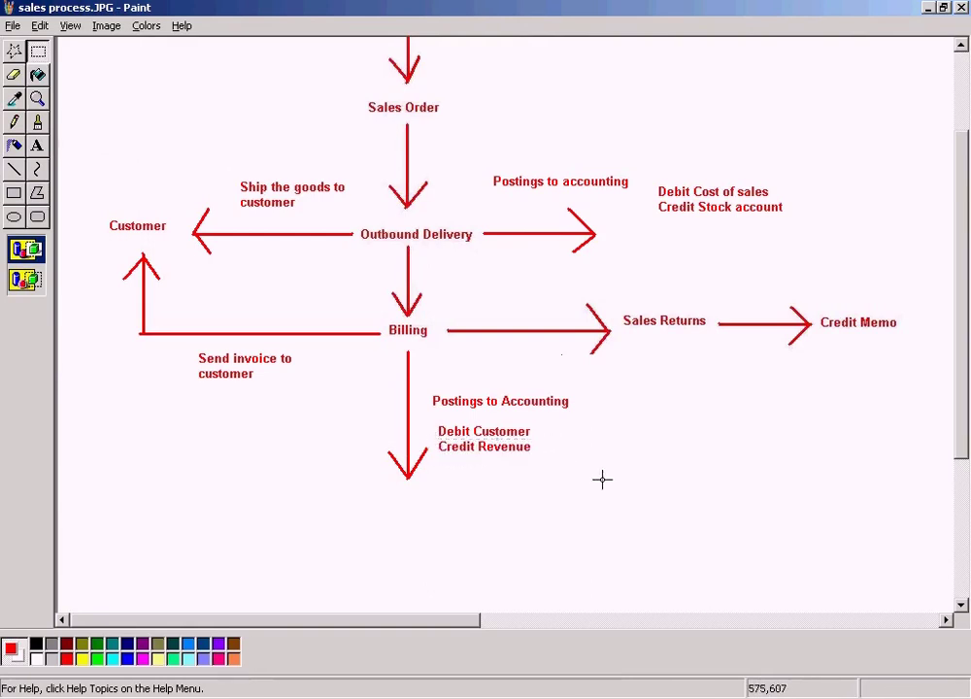
pyautogui.moveTo(433, 427); pyautogui.dragTo(548, 435)
pyautogui.click(594, 440)
# - Switch to SAP and open the customer master record for company code SUN with transaction XD03
pyautogui.click(277, 697)
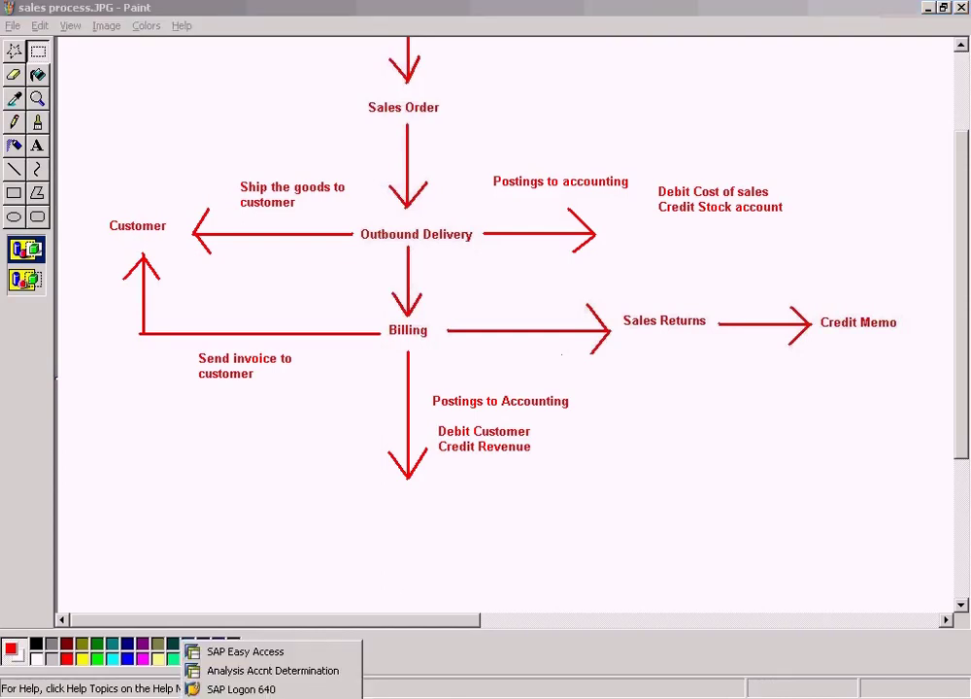
pyautogui.click(255, 671)
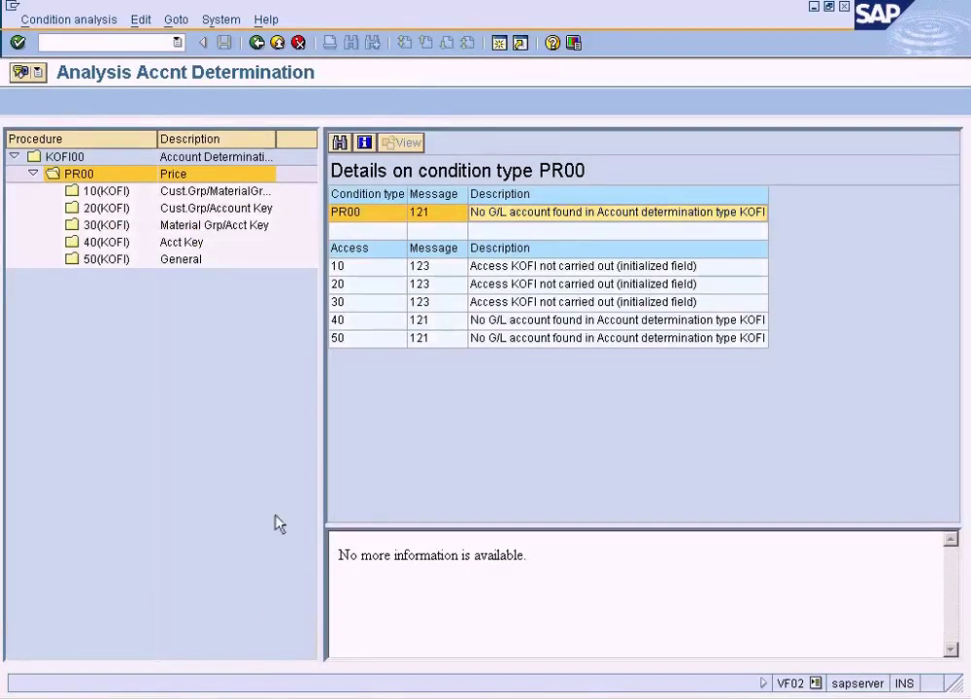
pyautogui.hotkey('alt', 'F4')
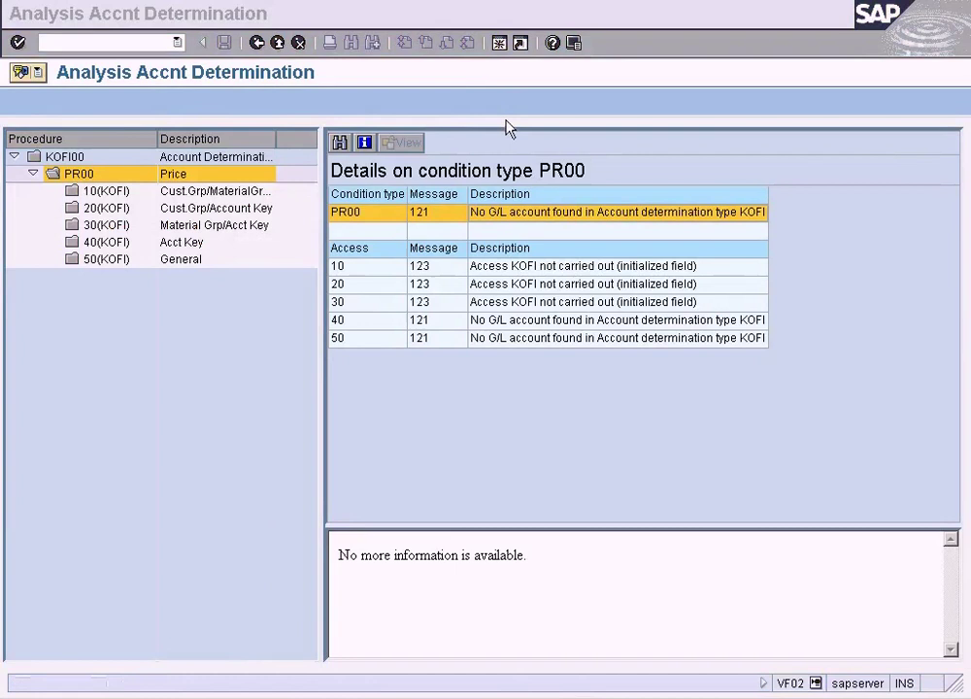
pyautogui.write('xd03')
pyautogui.press('Return')
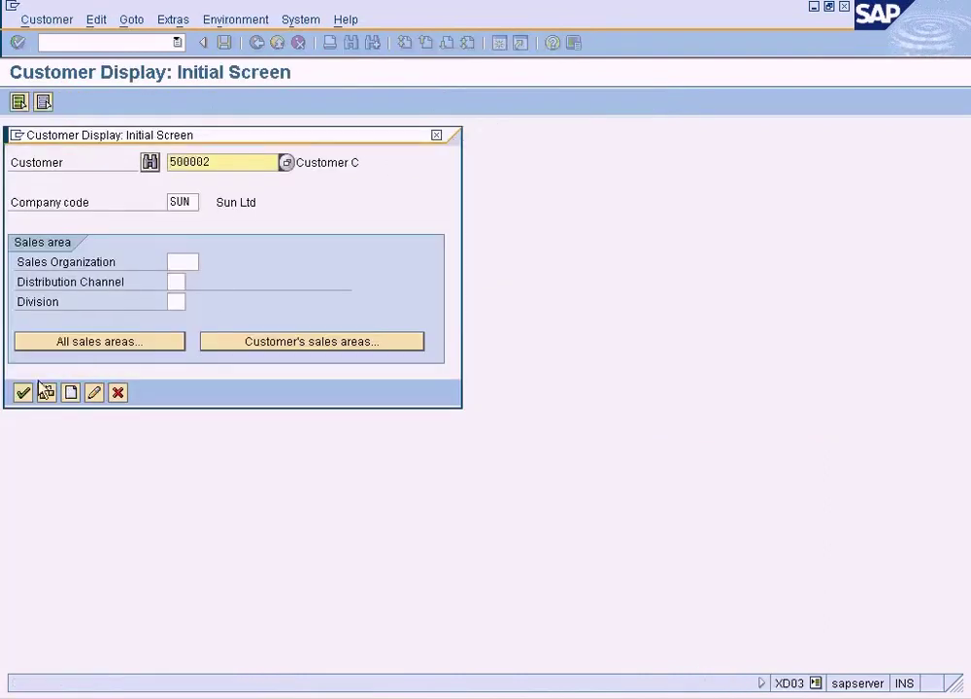
pyautogui.click(176, 302)
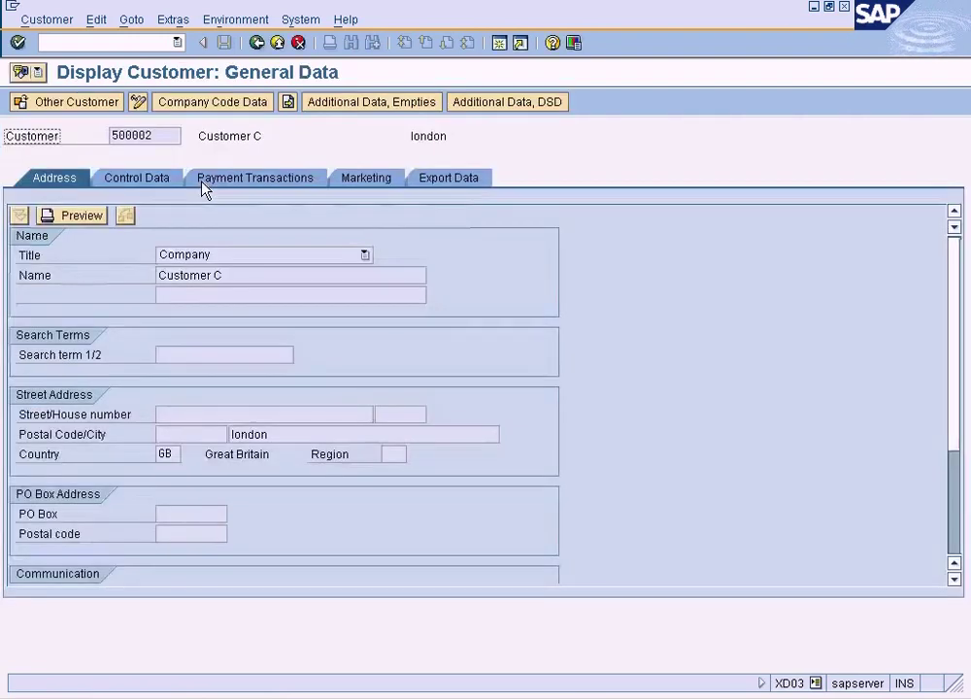
# - View the customer's control data and examine the reconciliation account in its company code data
pyautogui.click(154, 181)
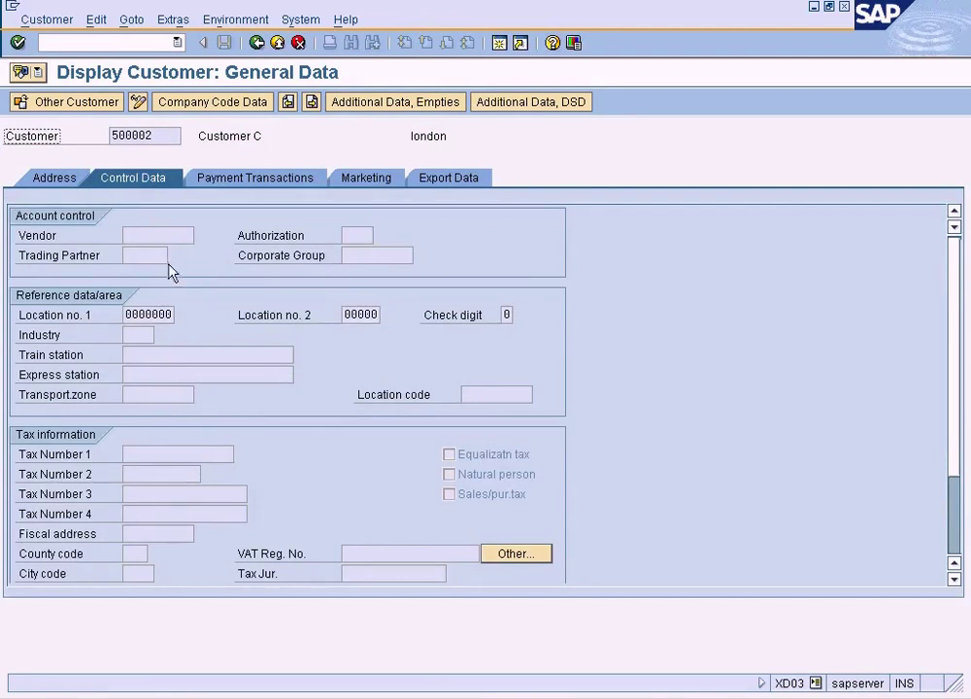
pyautogui.click(240, 109)
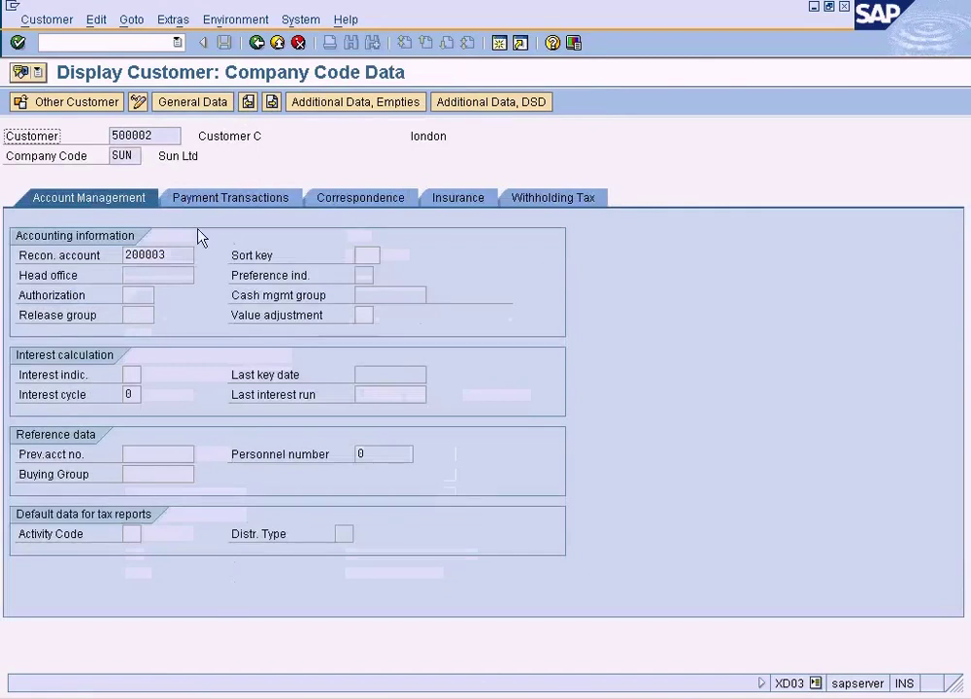
pyautogui.moveTo(179, 255); pyautogui.dragTo(97, 267)
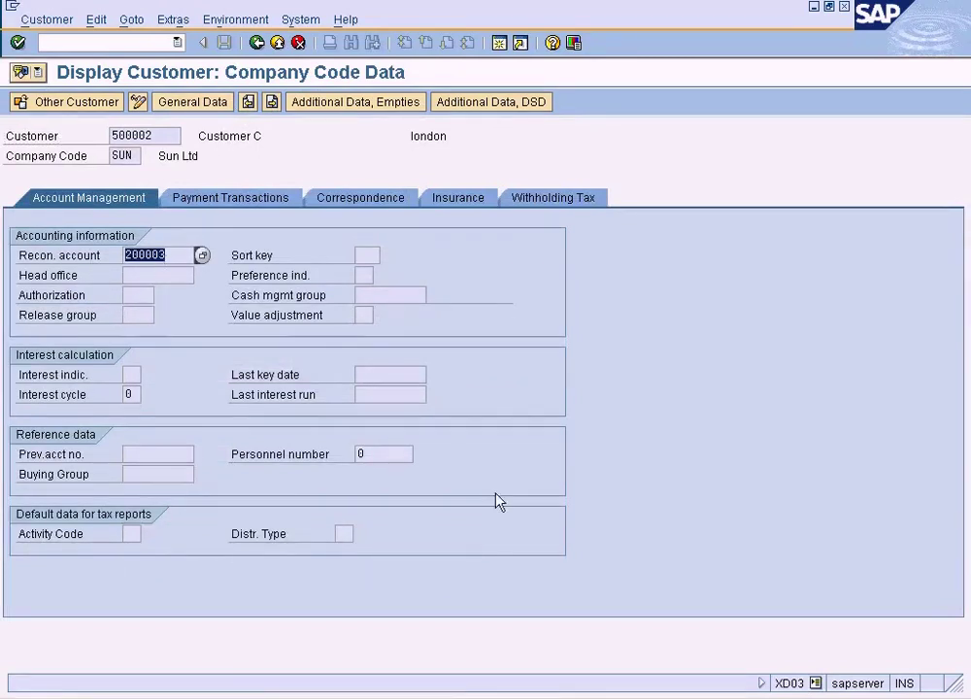
# - Switch to the sales process diagram in Paint and examine the Debit Customer and Credit Revenue postings below Billing
pyautogui.click(456, 695)
pyautogui.moveTo(430, 417); pyautogui.dragTo(575, 455)
pyautogui.click(455, 459)
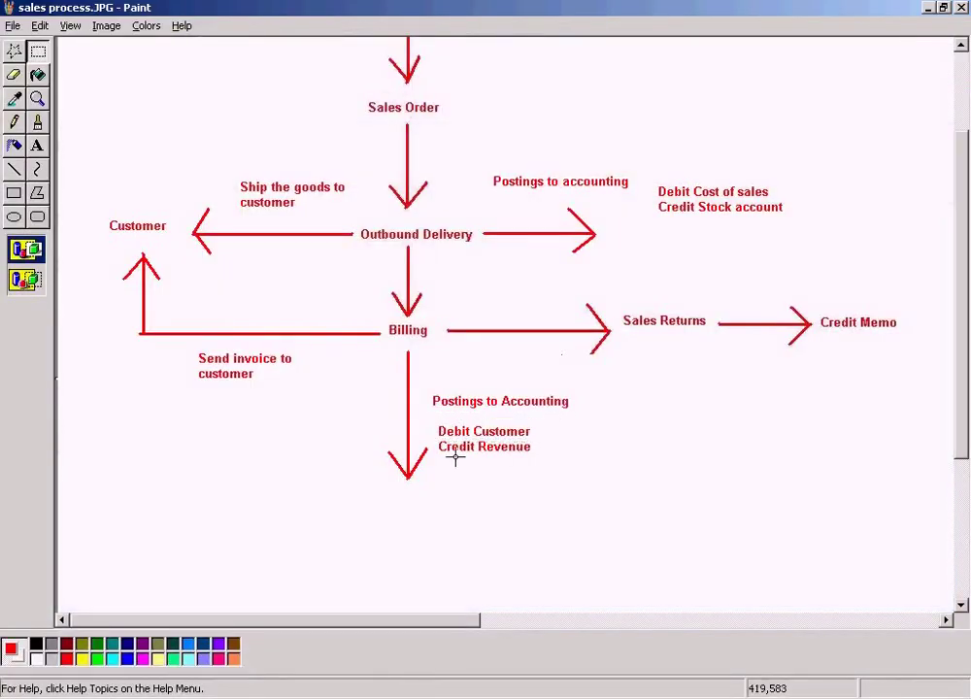
pyautogui.moveTo(431, 438); pyautogui.dragTo(557, 457)
pyautogui.click(531, 511)
pyautogui.click(250, 696)
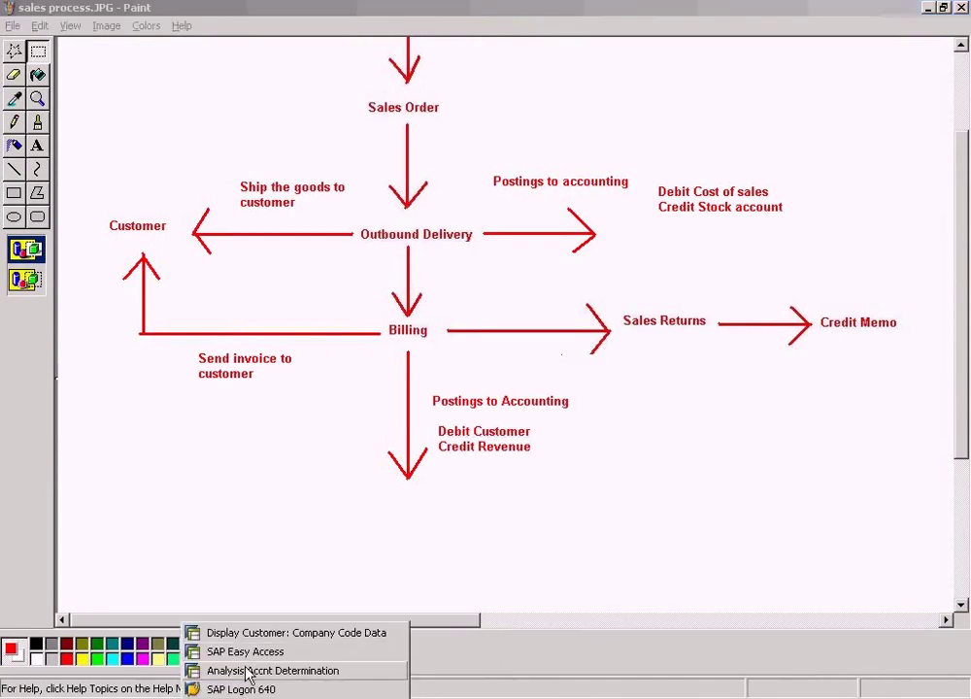
pyautogui.click(249, 671)
pyautogui.click(243, 695)
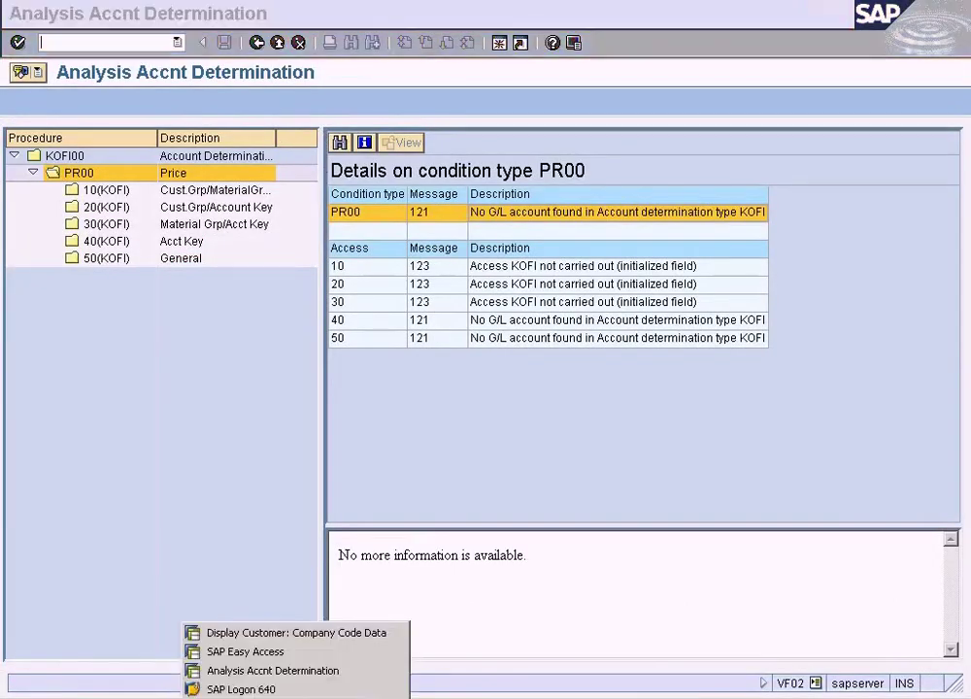
pyautogui.click(237, 652)
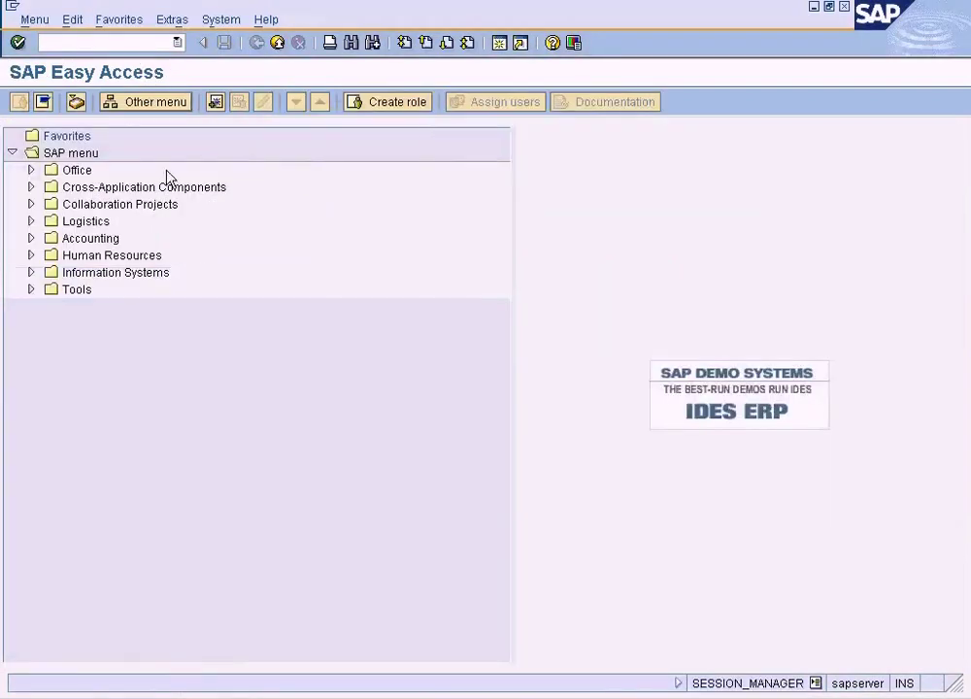
pyautogui.click(252, 695)
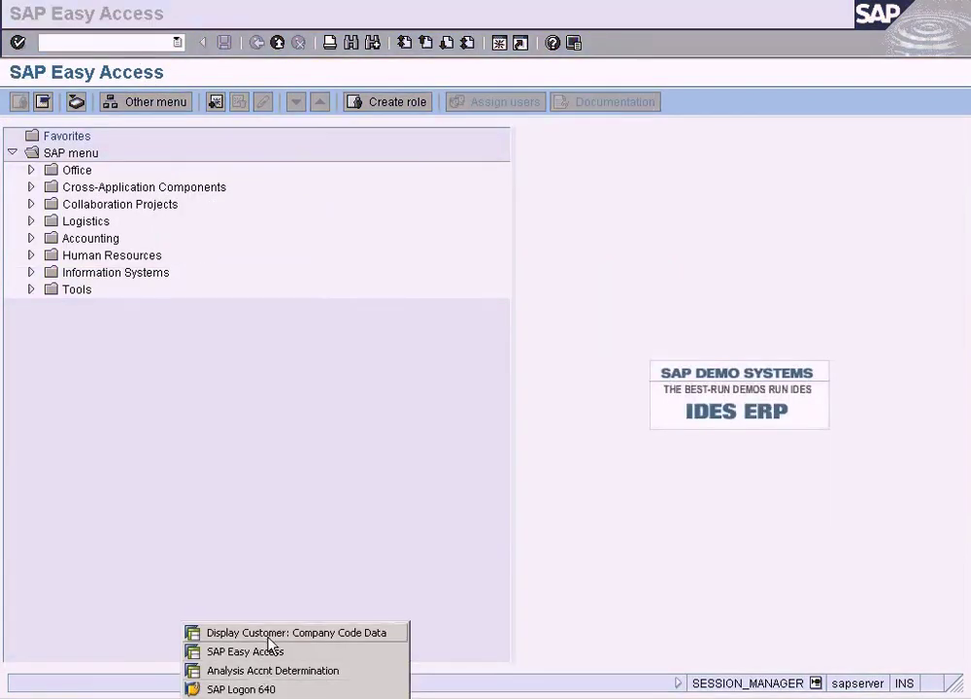
pyautogui.click(270, 636)
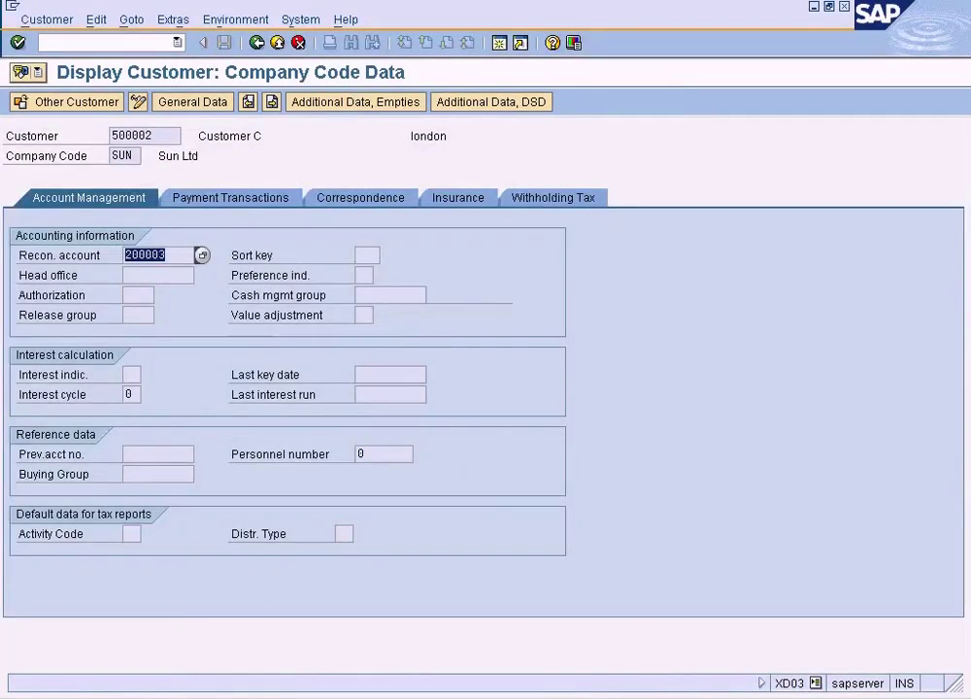
# - Start transaction SPRO from the SAP Easy Access session and open the SAP Reference IMG
pyautogui.click(252, 695)
pyautogui.click(233, 650)
pyautogui.write('spro')
pyautogui.press('Return')
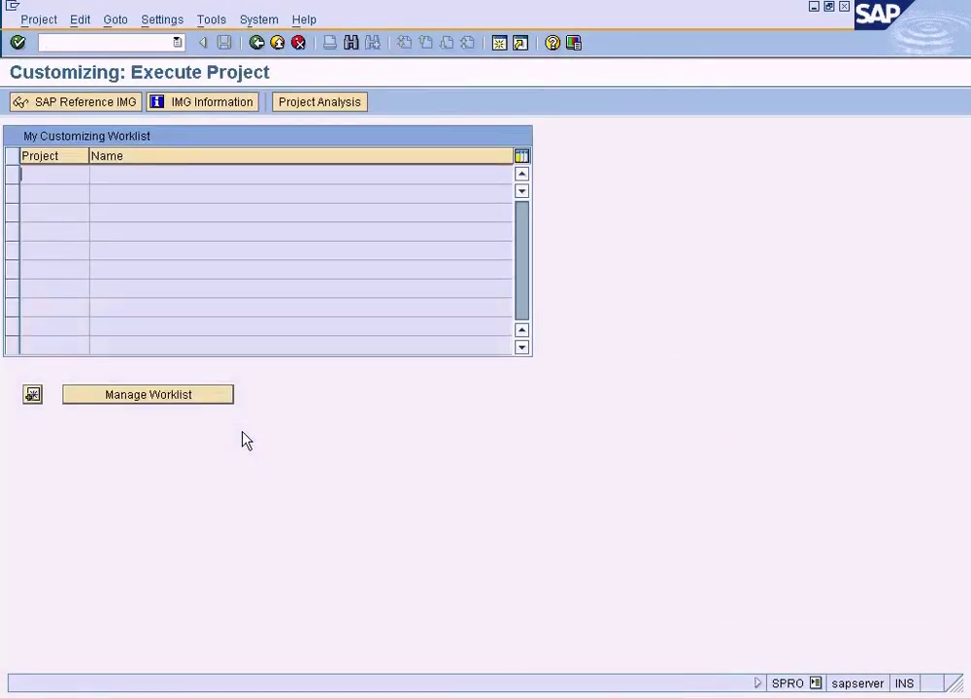
pyautogui.click(97, 102)
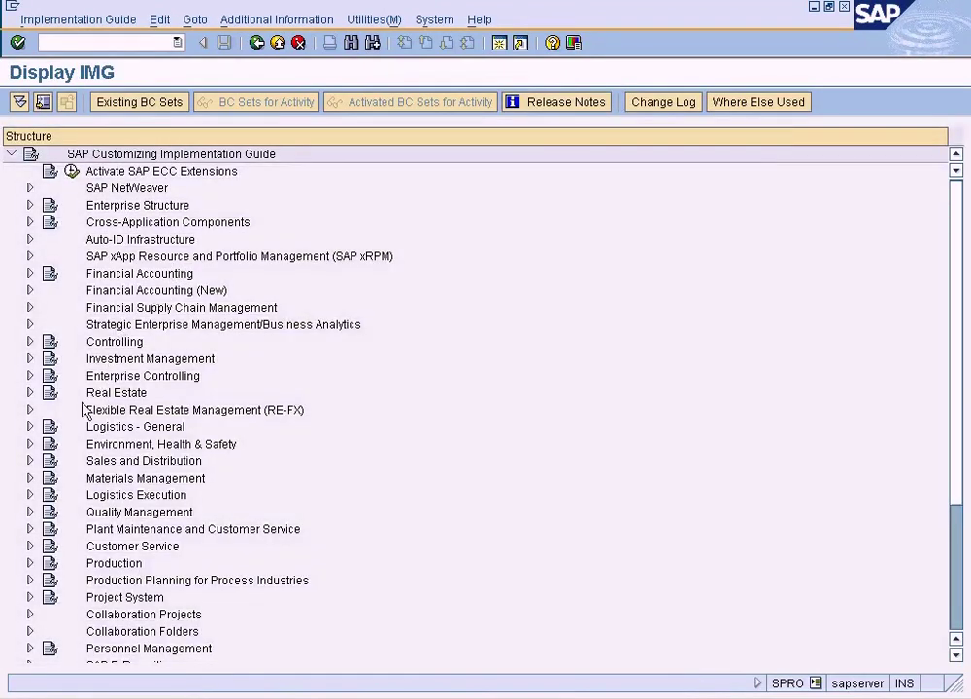
# - Expand Sales and Distribution in the implementation guide and look through its Billing and Sales nodes
pyautogui.click(29, 460)
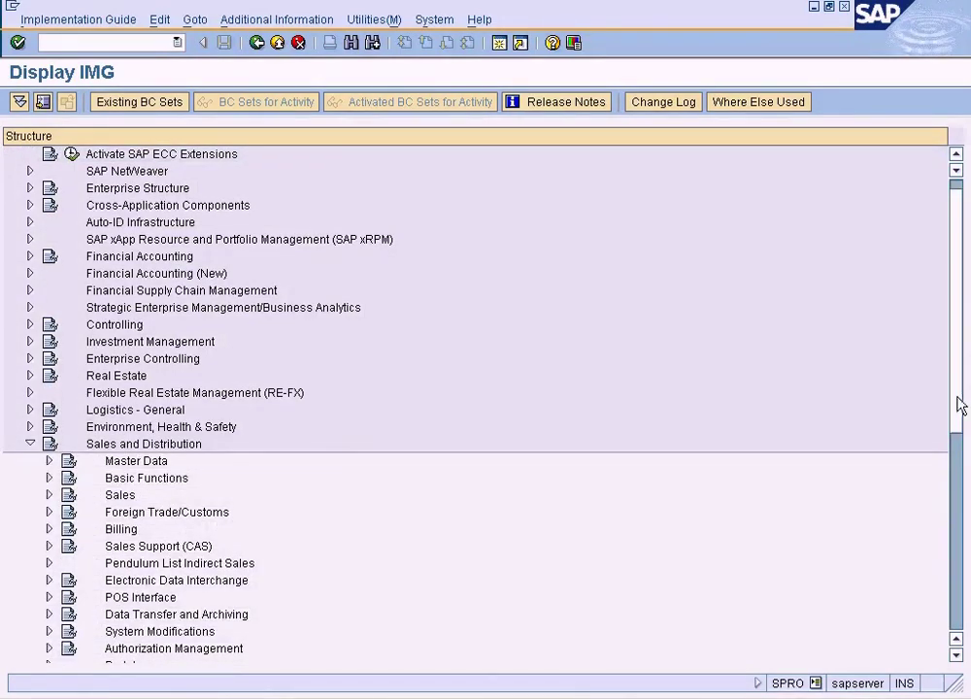
pyautogui.scroll(-1, 958, 438)
pyautogui.scroll(-1, 959, 439)
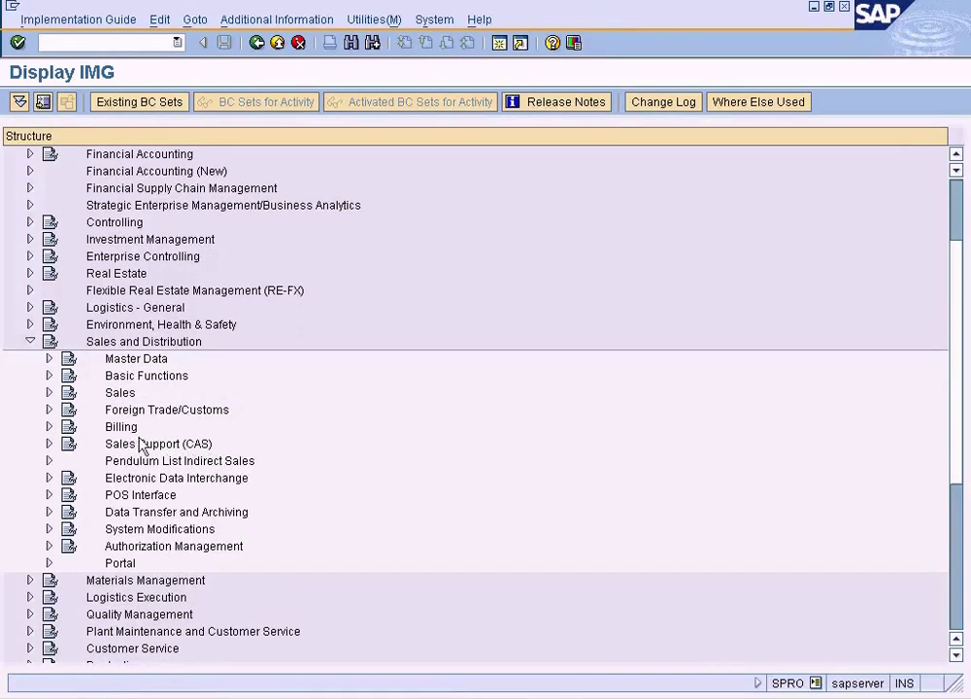
pyautogui.click(50, 426)
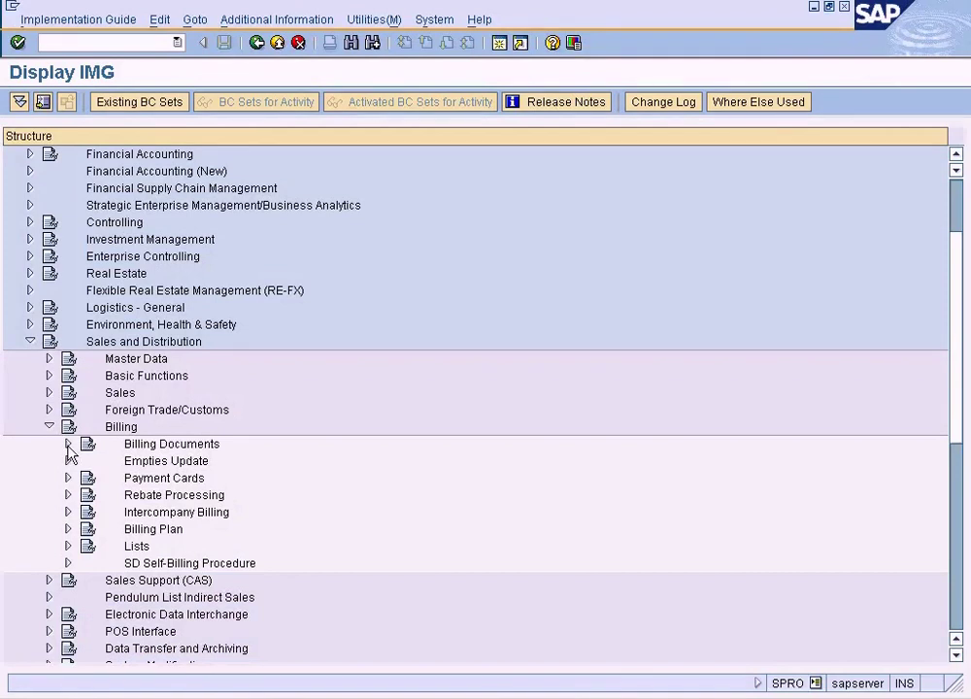
pyautogui.click(49, 427)
pyautogui.click(48, 427)
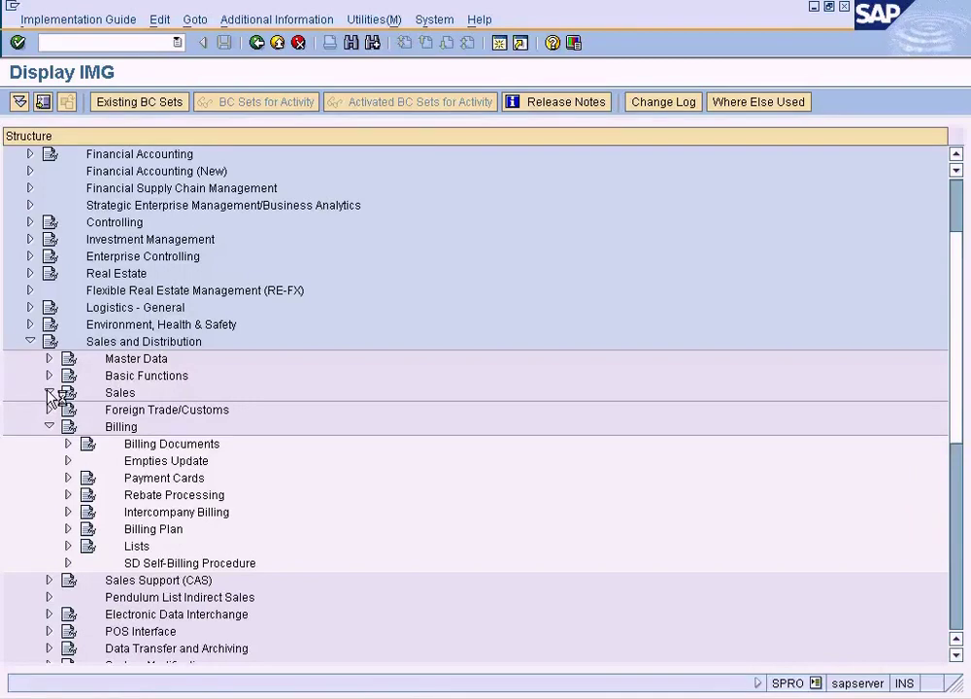
pyautogui.click(49, 392)
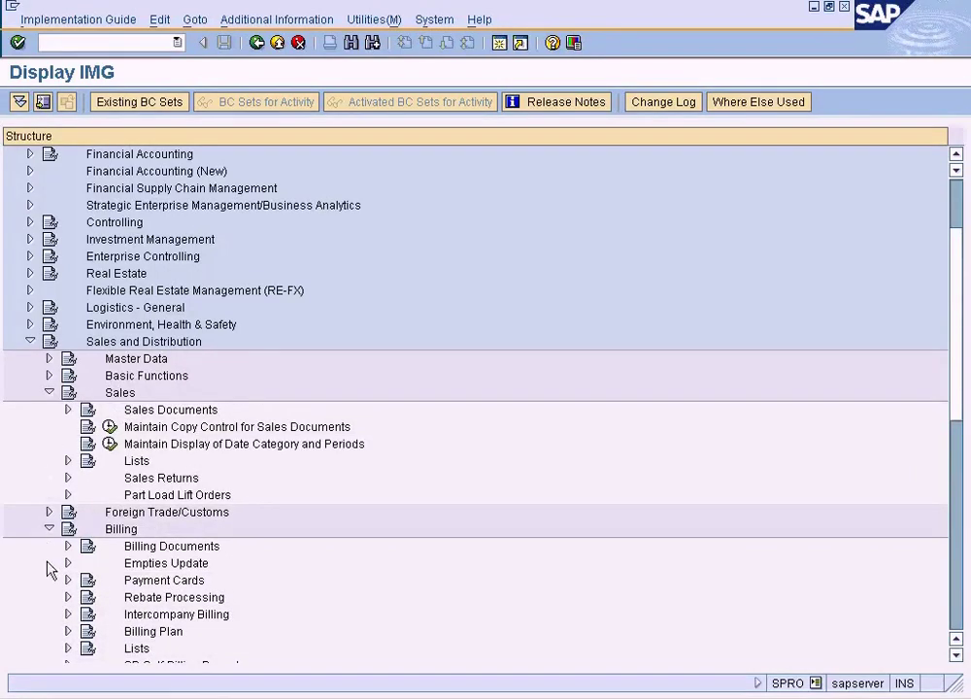
# - Expand Basic Functions, Account Assignment/Costing and Revenue Account Determination, and select the Assign G/L Accounts activity
pyautogui.click(48, 376)
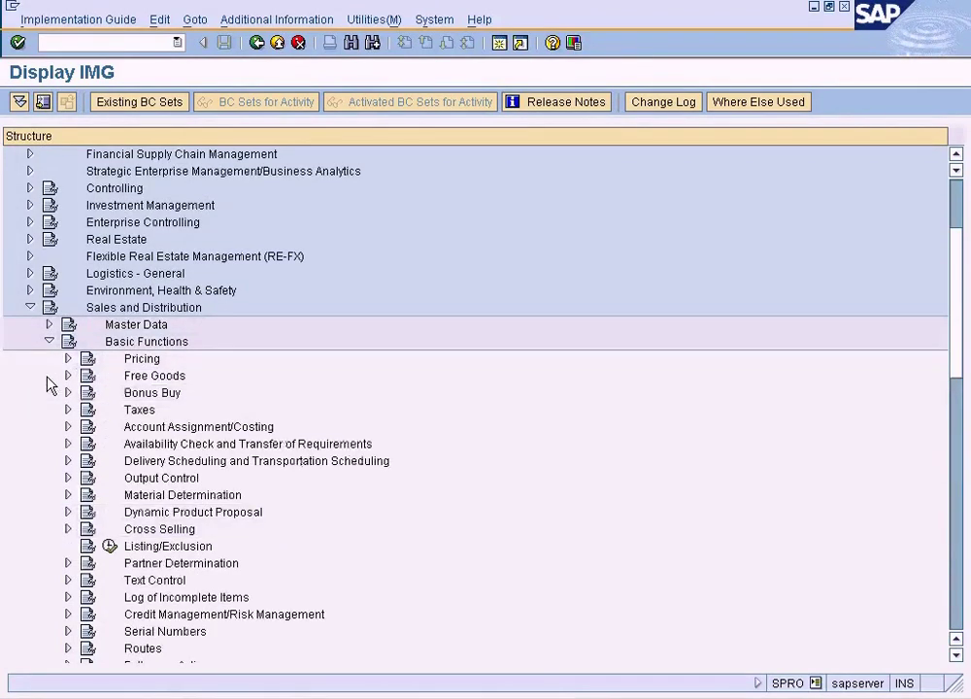
pyautogui.click(69, 428)
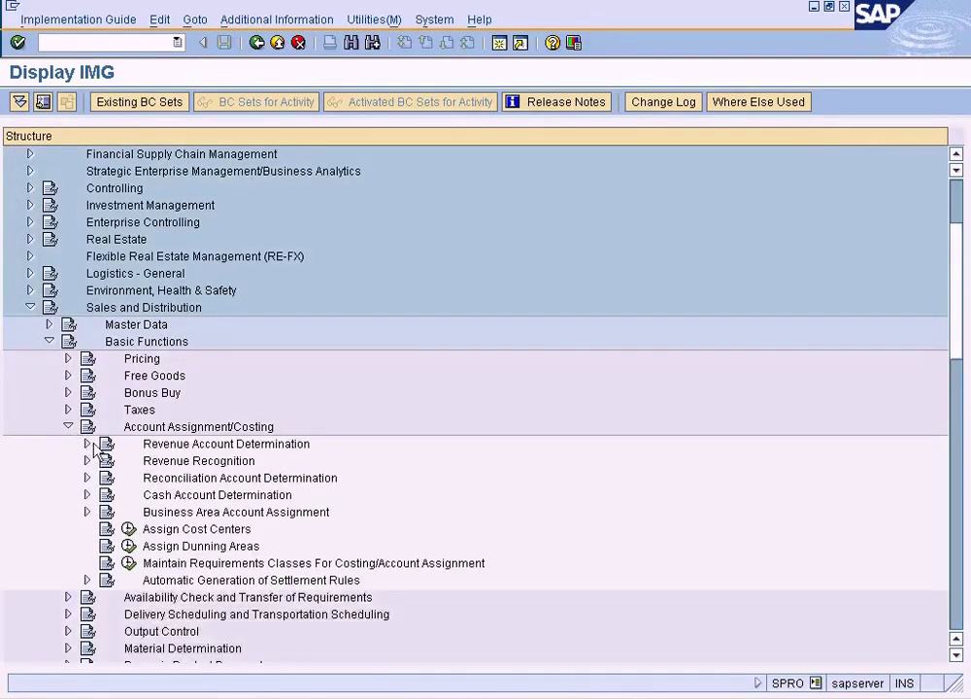
pyautogui.click(87, 444)
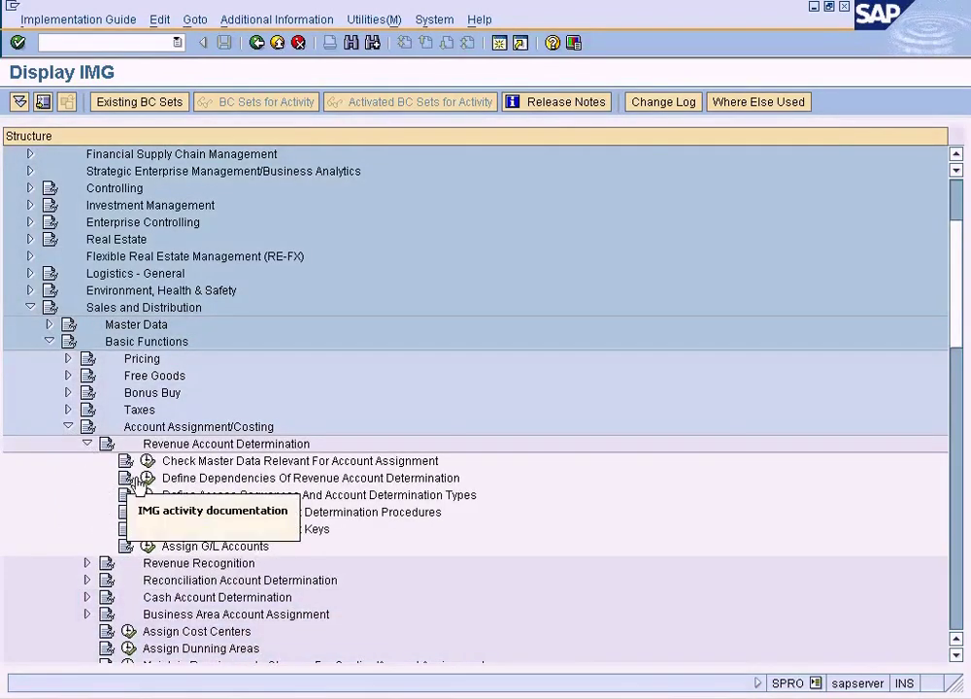
pyautogui.click(264, 546)
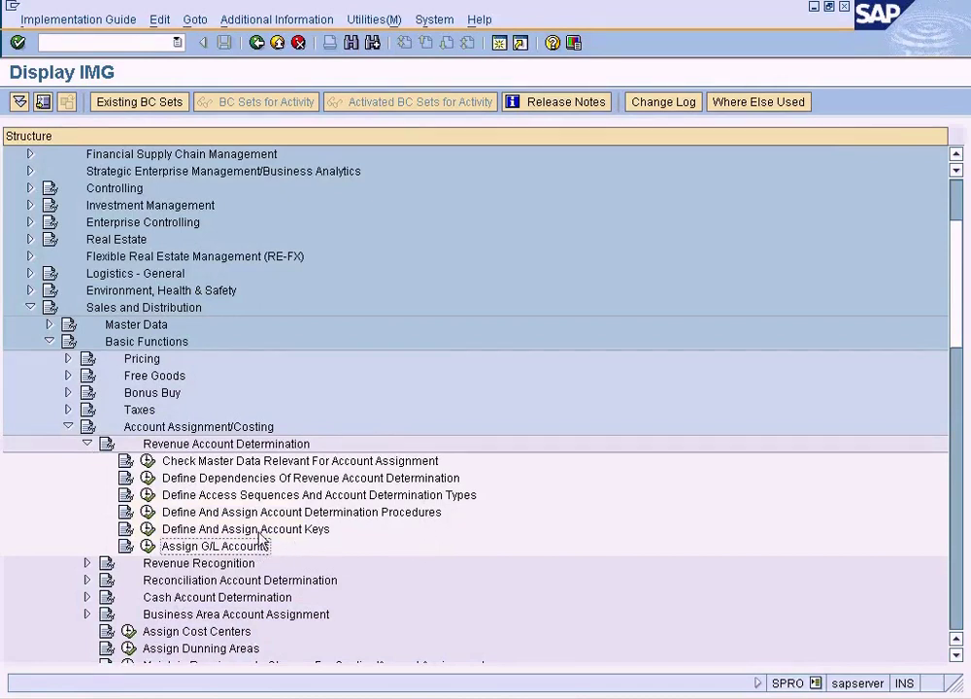
pyautogui.click(115, 343)
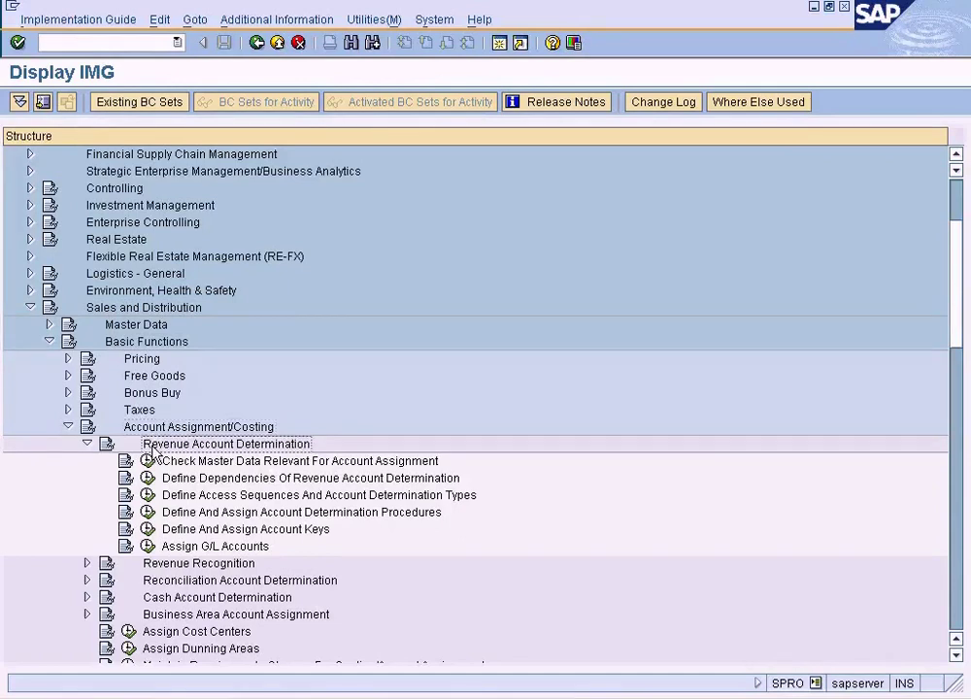
pyautogui.click(194, 549)
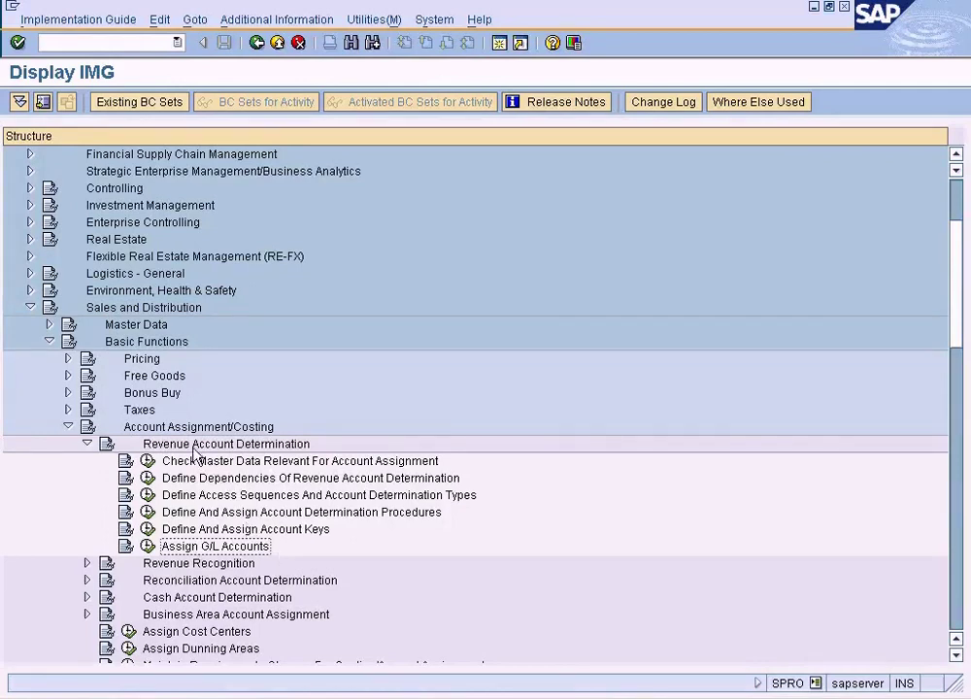
# - Execute Assign G/L Accounts and open the Acct Key table's entries
pyautogui.click(146, 547)
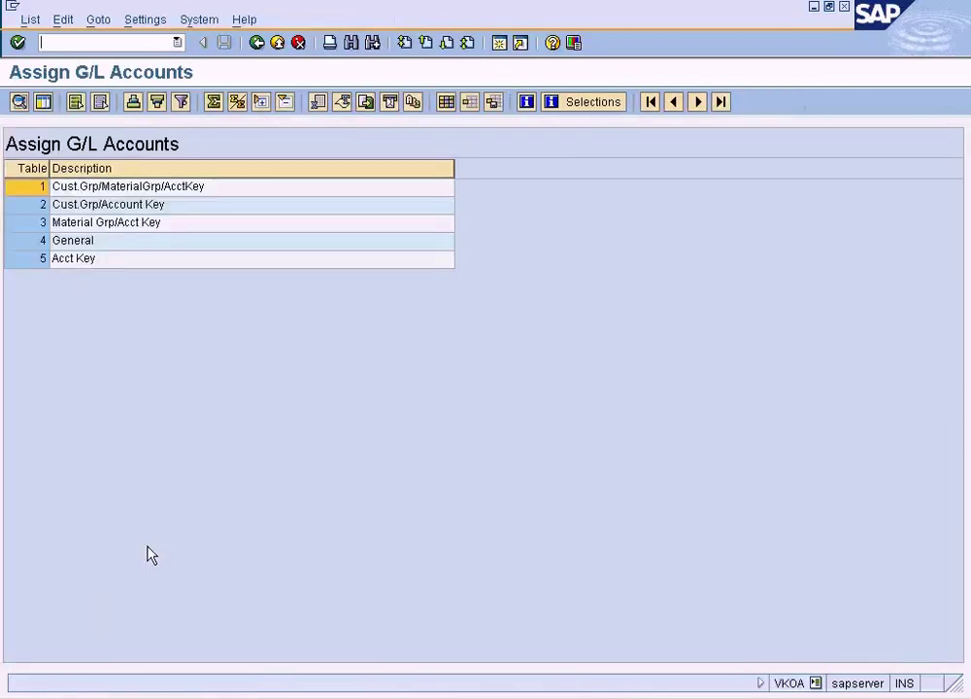
pyautogui.click(80, 264)
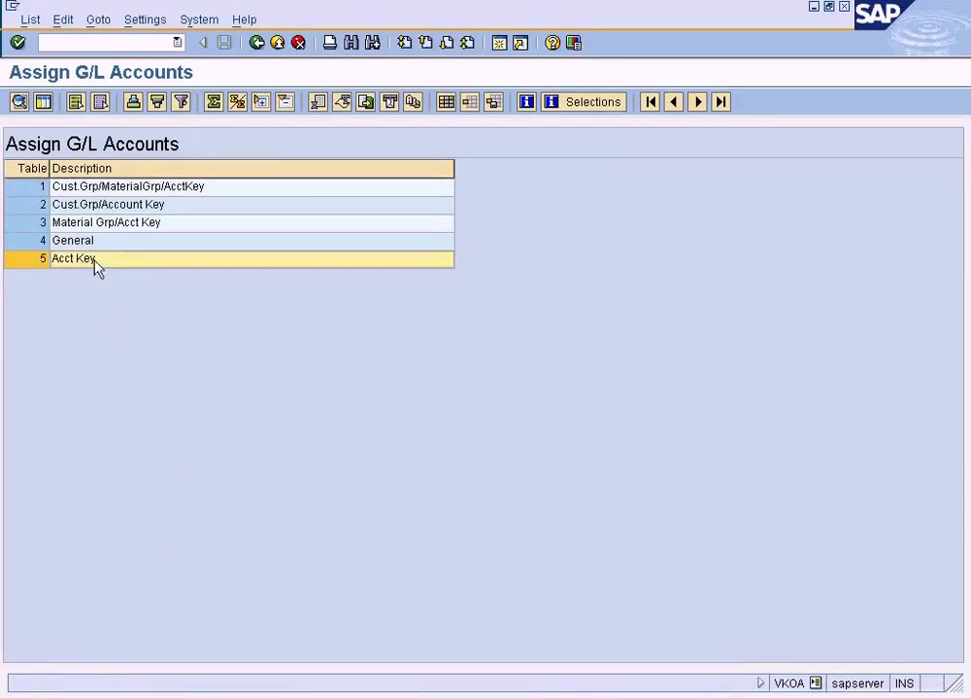
pyautogui.doubleClick(95, 262)
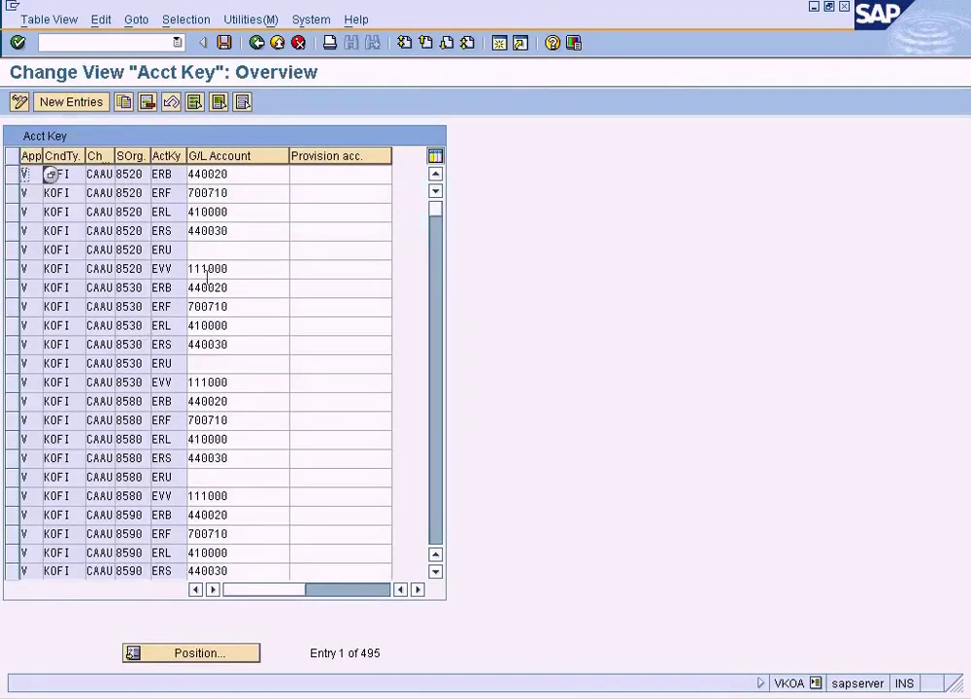
pyautogui.moveTo(42, 155); pyautogui.dragTo(54, 155)
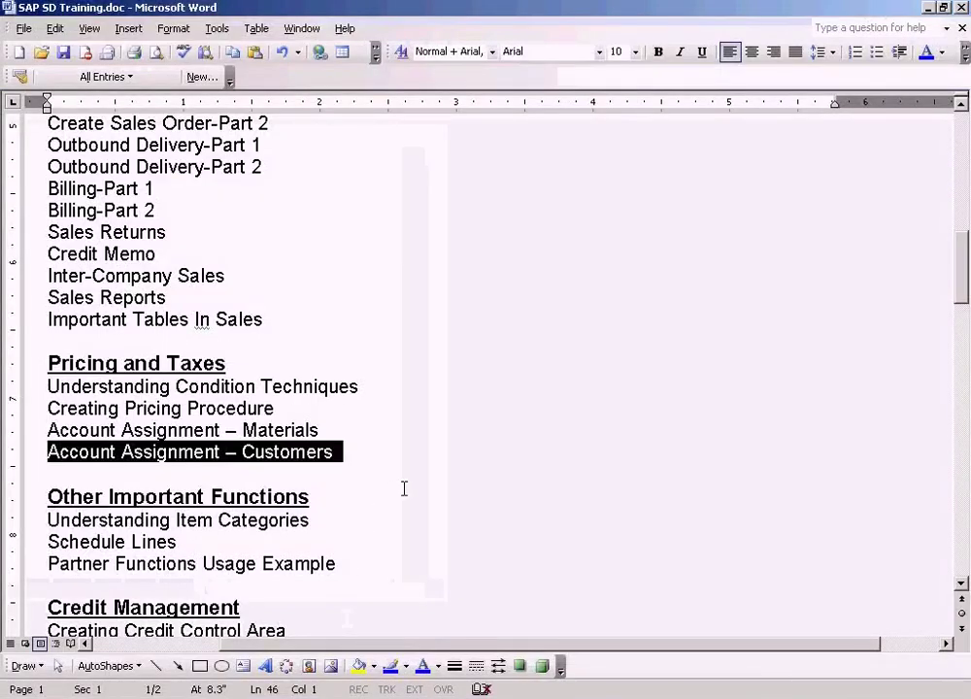
# - In the Word training outline, change the "Account Assignment – Customers" topic to "Account Assignment – Revenue"
pyautogui.click(402, 491)
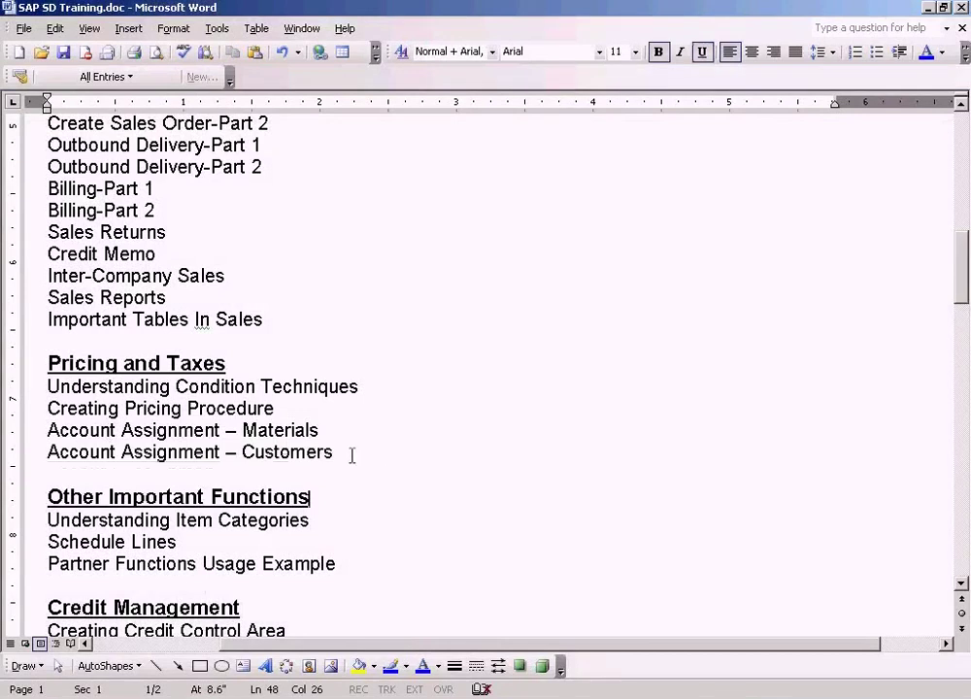
pyautogui.moveTo(151, 466); pyautogui.dragTo(63, 457)
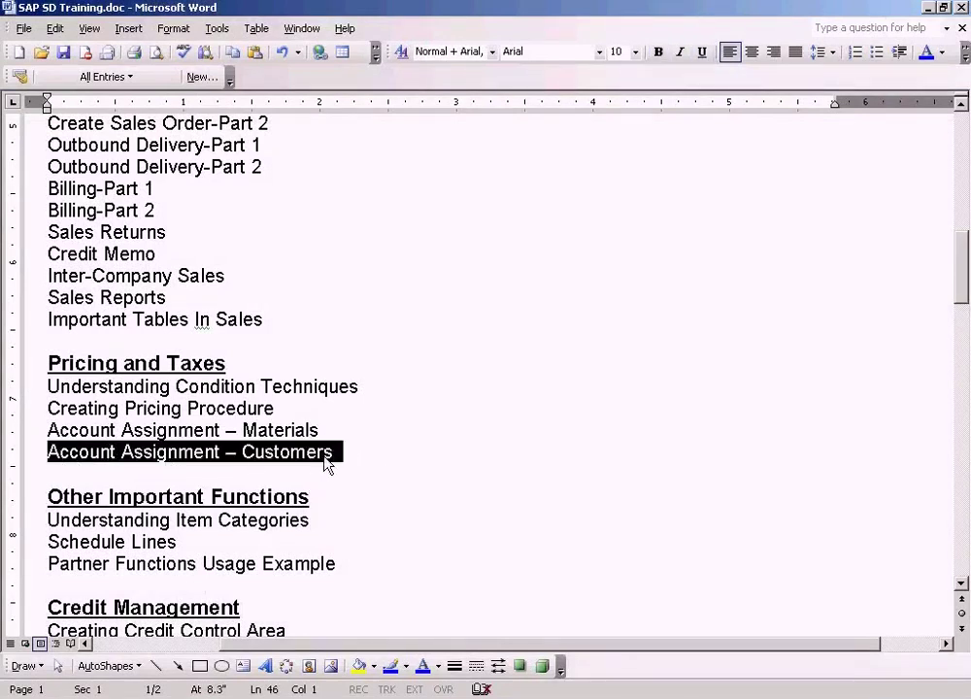
pyautogui.press('Right')
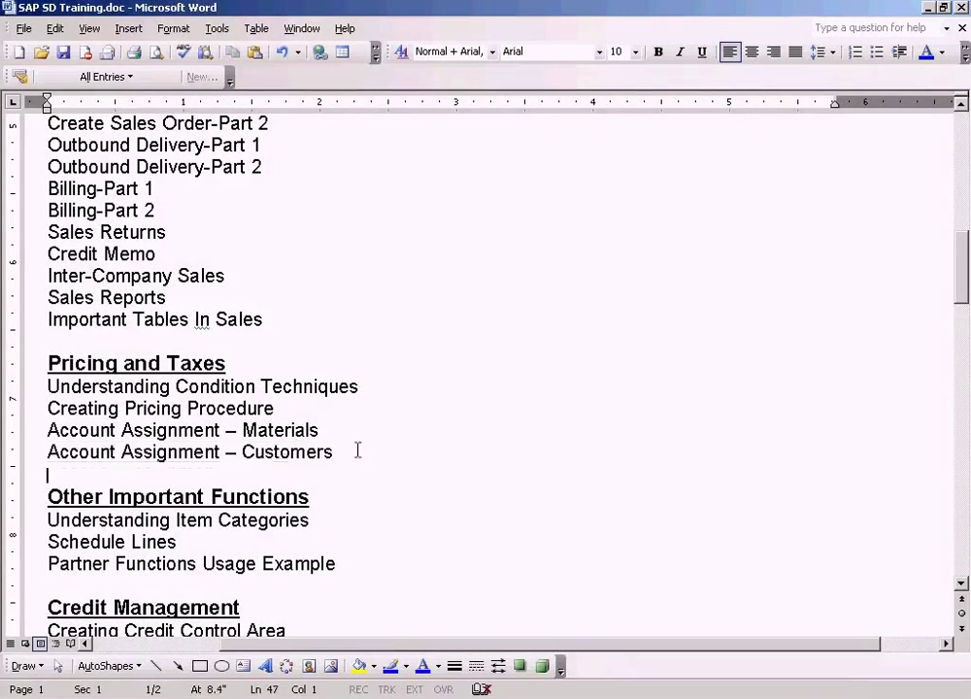
pyautogui.press('BackSpace')
pyautogui.press('BackSpace')
pyautogui.press('BackSpace')
pyautogui.press('BackSpace')
pyautogui.press('BackSpace')
pyautogui.press('BackSpace')
pyautogui.press('BackSpace')
pyautogui.press('BackSpace')
pyautogui.press('BackSpace')
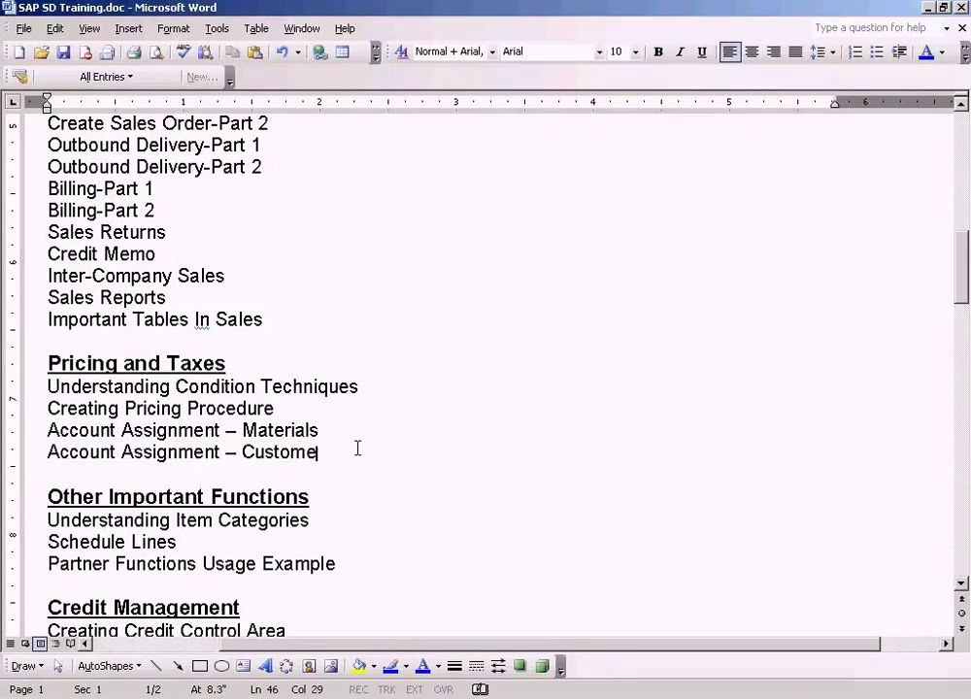
pyautogui.write('Revenue')
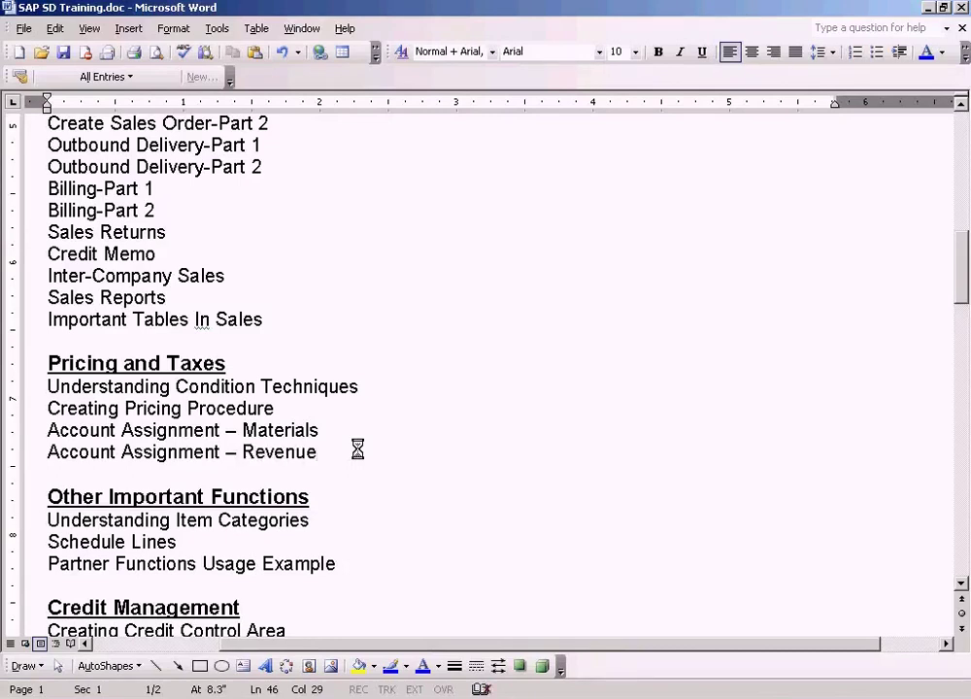
# - Replace the topic line below "Account Assignment – Materials" with "Revenue Account Determination"
pyautogui.press('BackSpace')
pyautogui.press('BackSpace')
pyautogui.press('BackSpace')
pyautogui.press('BackSpace')
pyautogui.press('BackSpace')
pyautogui.press('BackSpace')
pyautogui.press('BackSpace')
pyautogui.press('BackSpace')
pyautogui.press('BackSpace')
pyautogui.press('BackSpace')
pyautogui.press('BackSpace')
pyautogui.press('BackSpace')
pyautogui.press('BackSpace')
pyautogui.press('BackSpace')
pyautogui.press('BackSpace')
pyautogui.press('BackSpace')
pyautogui.press('BackSpace')
pyautogui.press('BackSpace')
pyautogui.press('BackSpace')
pyautogui.press('BackSpace')
pyautogui.press('BackSpace')
pyautogui.press('BackSpace')
pyautogui.press('BackSpace')
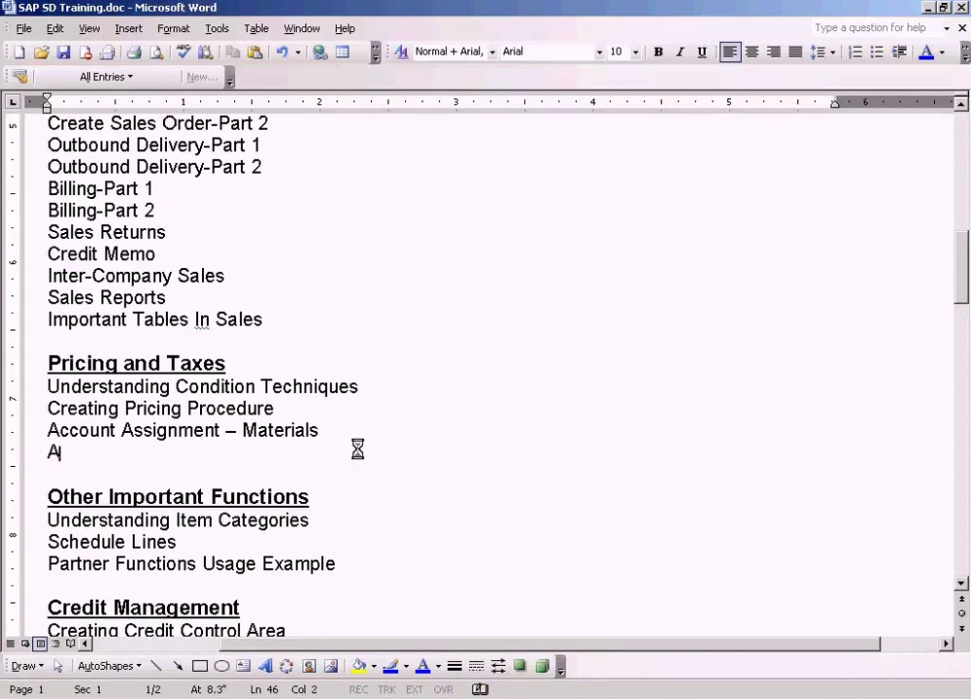
pyautogui.write('Revenue ')
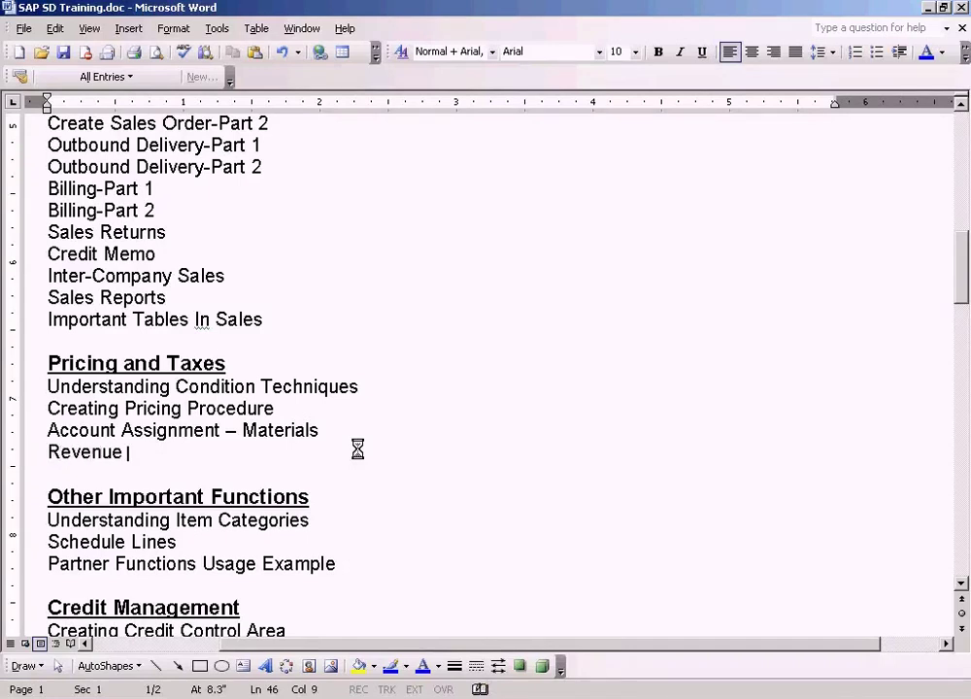
pyautogui.write('Account D')
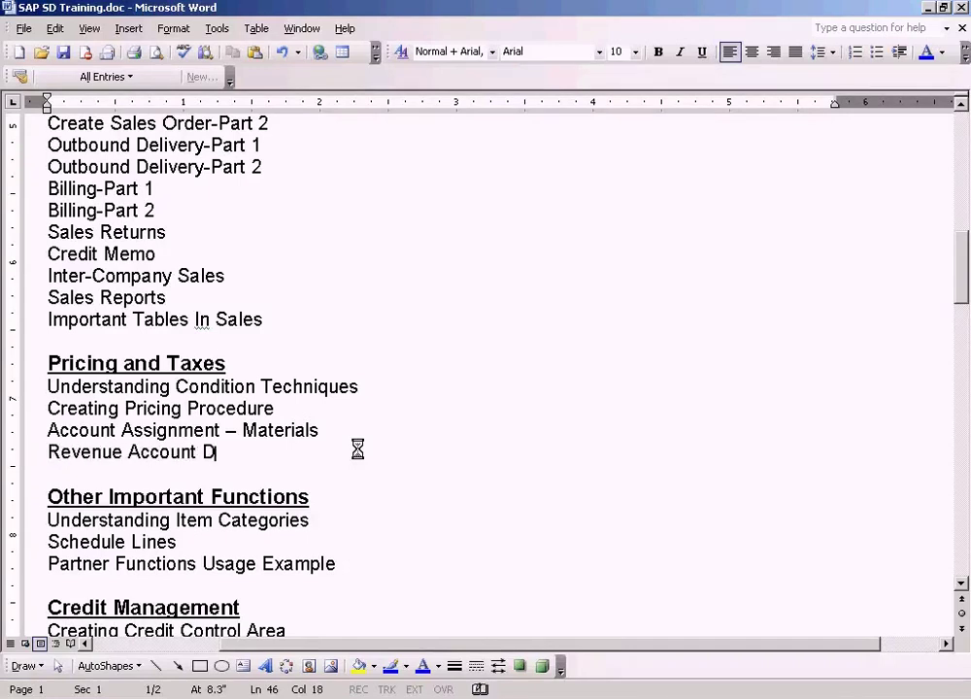
pyautogui.write('etermination')
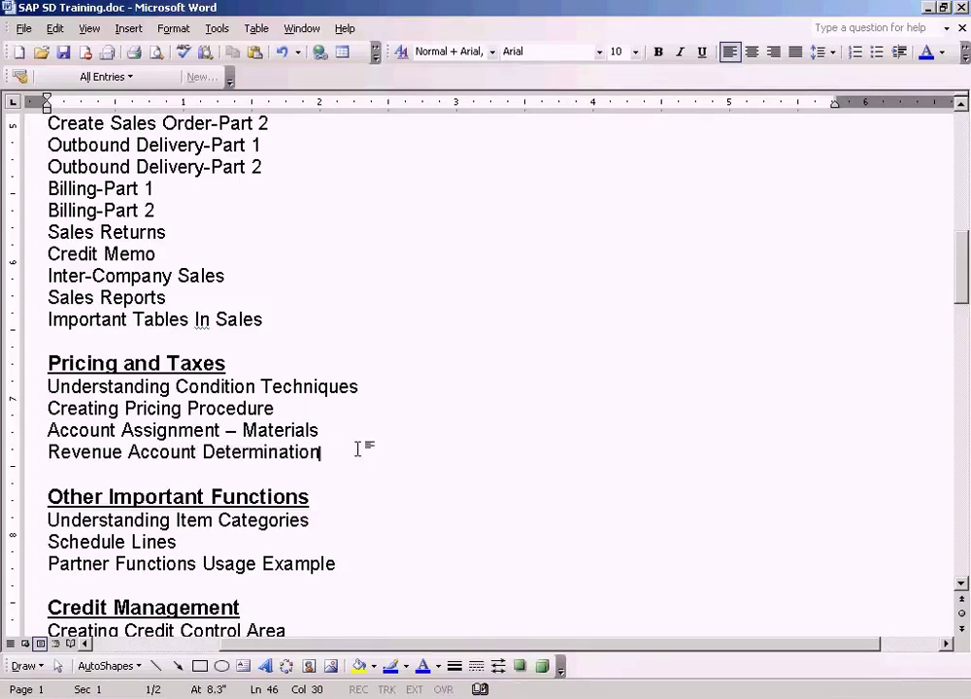
# - Switch back to SAP and copy the Acct Key entry for condition type KOFI, chart CAAU, sales organization 8520 and account key ERL
pyautogui.hotkey('alt', 'Tab')
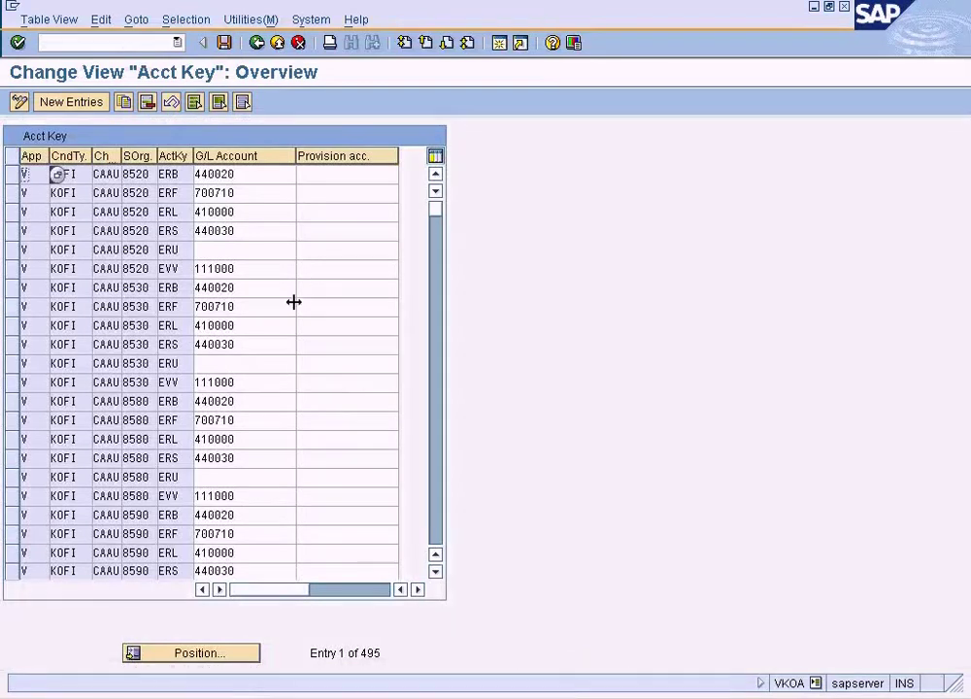
pyautogui.click(251, 269)
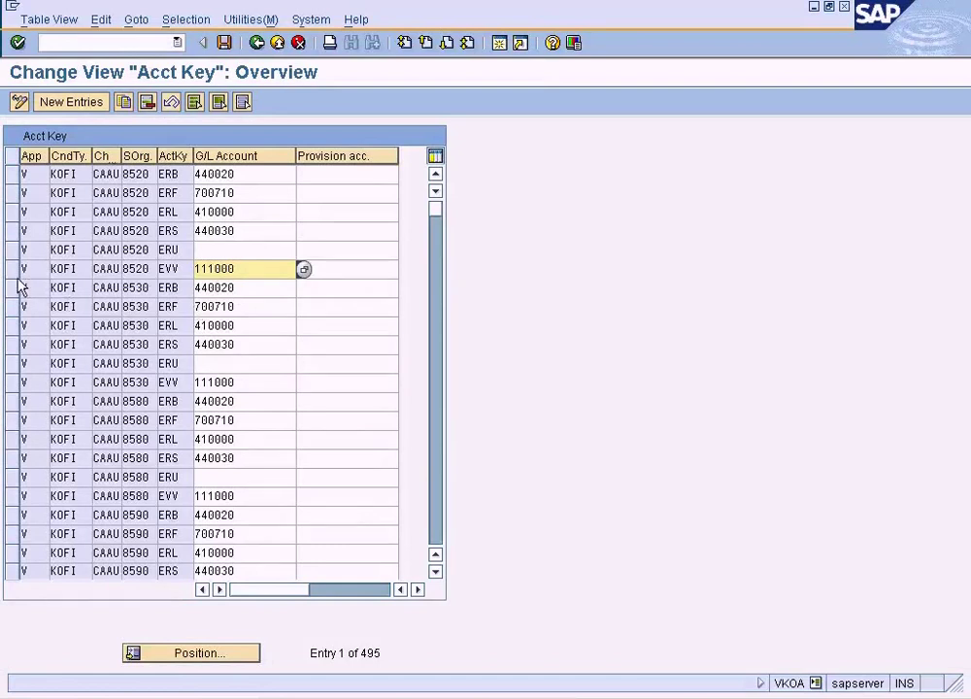
pyautogui.click(170, 212)
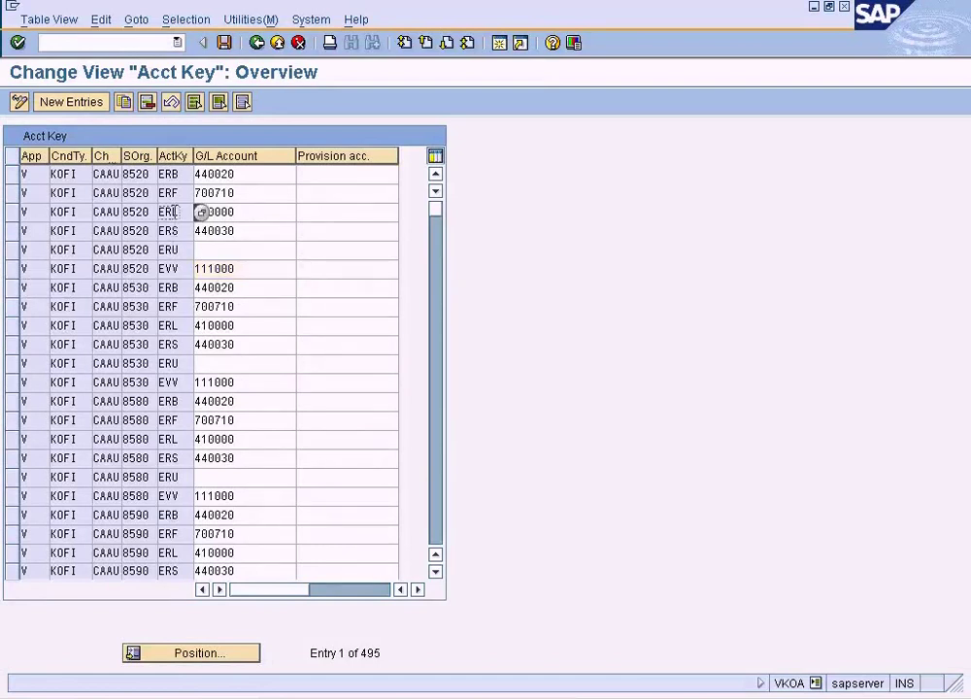
pyautogui.click(12, 213)
pyautogui.click(123, 102)
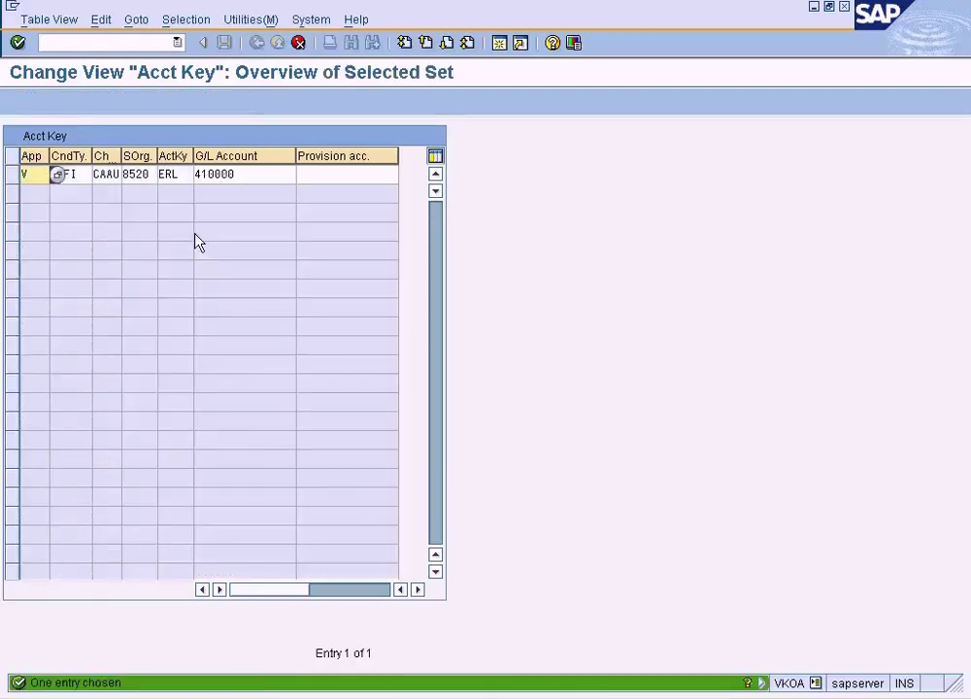
# - Widen the chart of accounts column and set the copied entry's chart of accounts to SUN and sales organization to NY
pyautogui.press('Tab')
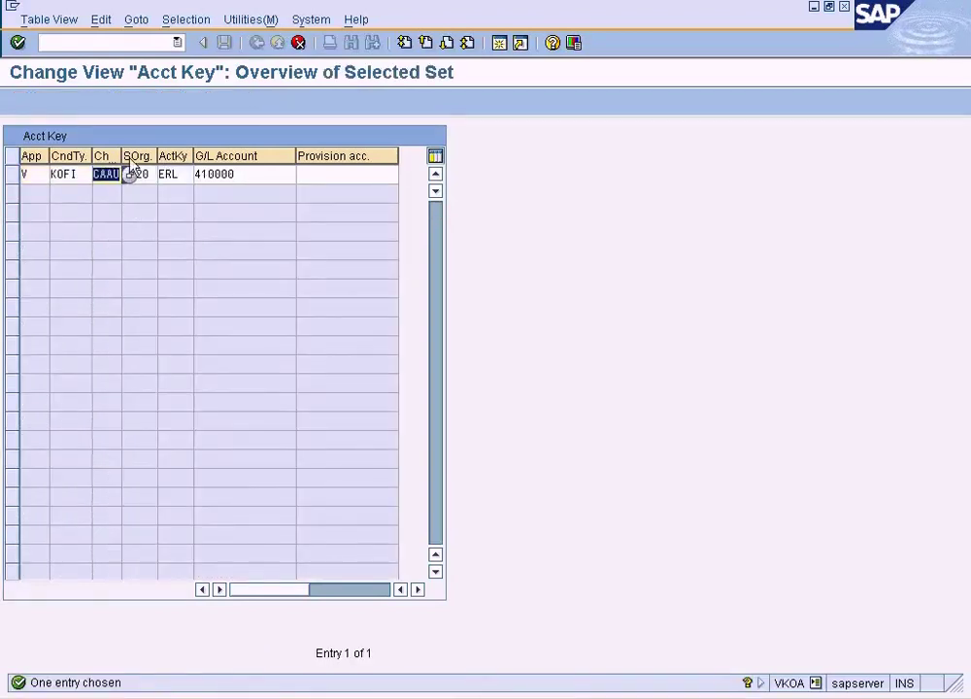
pyautogui.moveTo(122, 148); pyautogui.dragTo(207, 155)
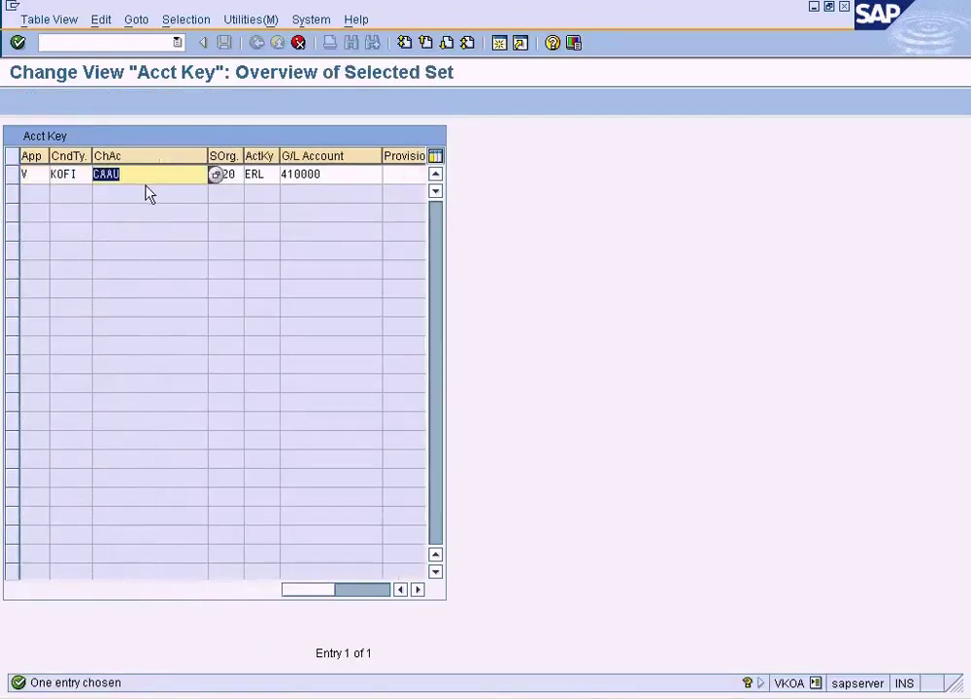
pyautogui.write('SUN')
pyautogui.press('Tab')
pyautogui.press('Tab')
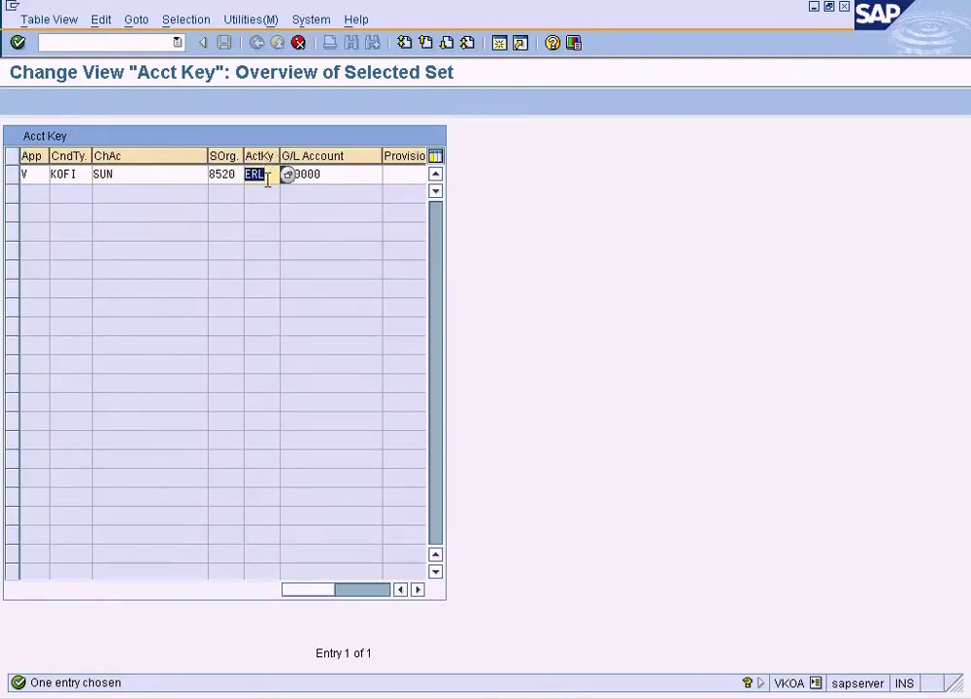
pyautogui.hotkey('shift', 'Tab')
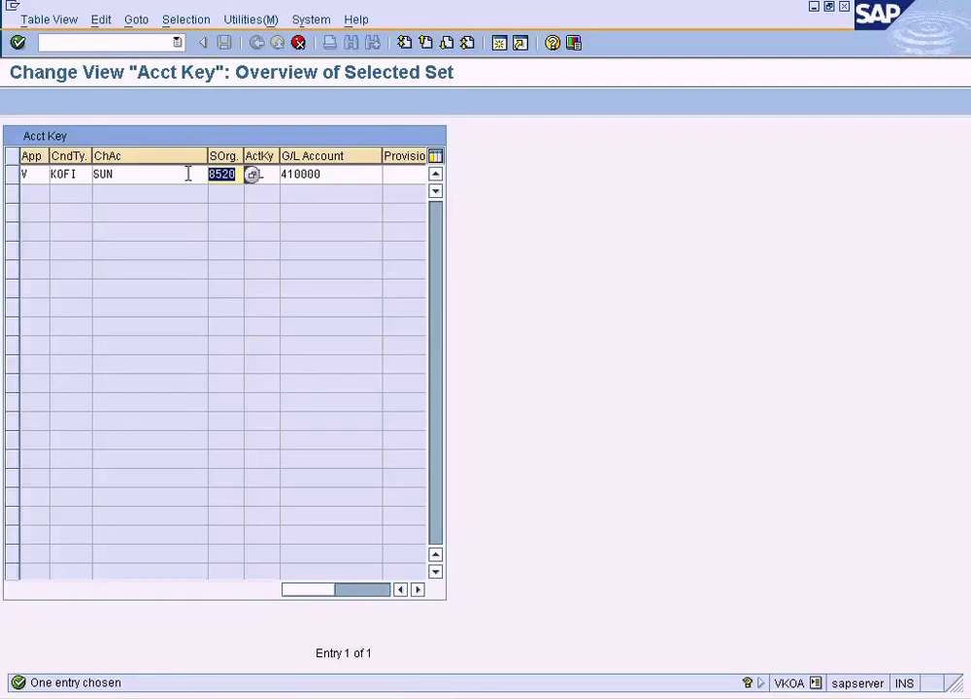
pyautogui.write('NY')
pyautogui.press('Tab')
pyautogui.press('Tab')
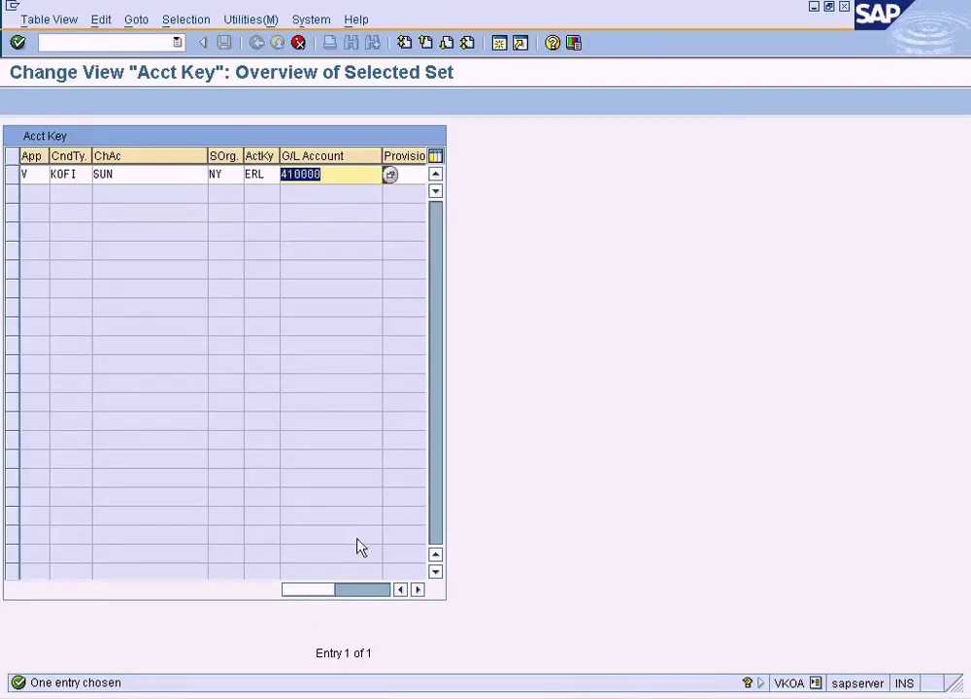
# - Start transaction FS00 in a new session and display G/L account 500004 for company code SUN
pyautogui.click(291, 697)
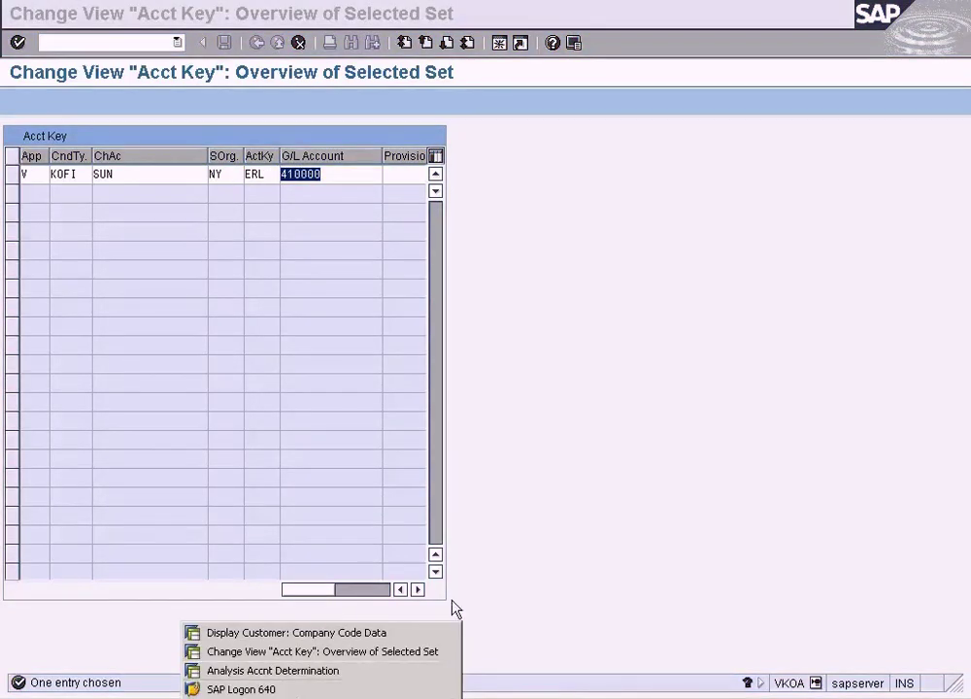
pyautogui.click(582, 440)
pyautogui.click(499, 45)
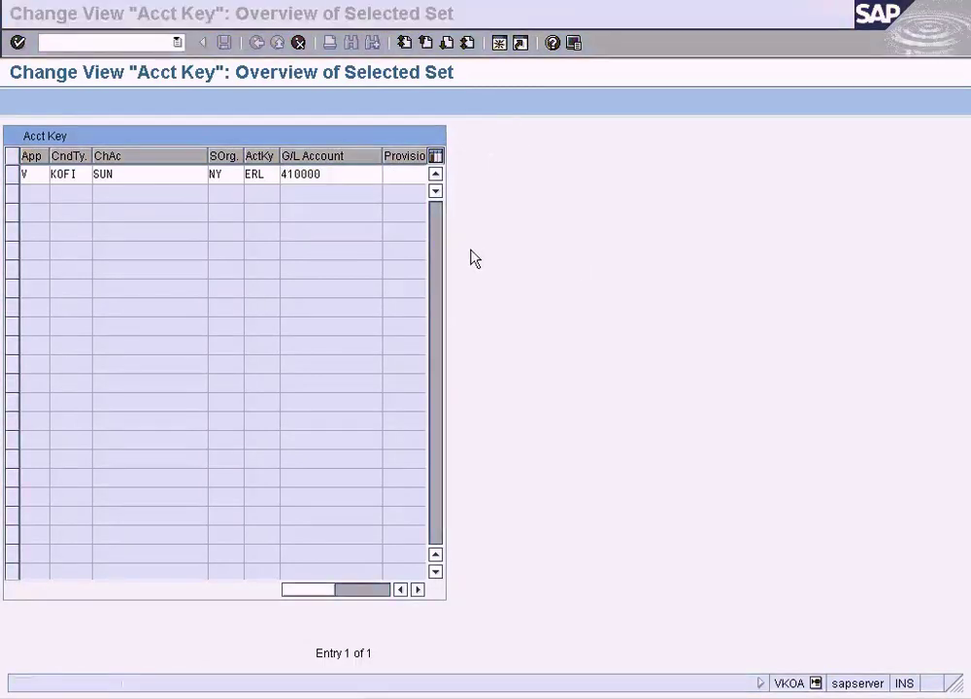
pyautogui.write('fs00')
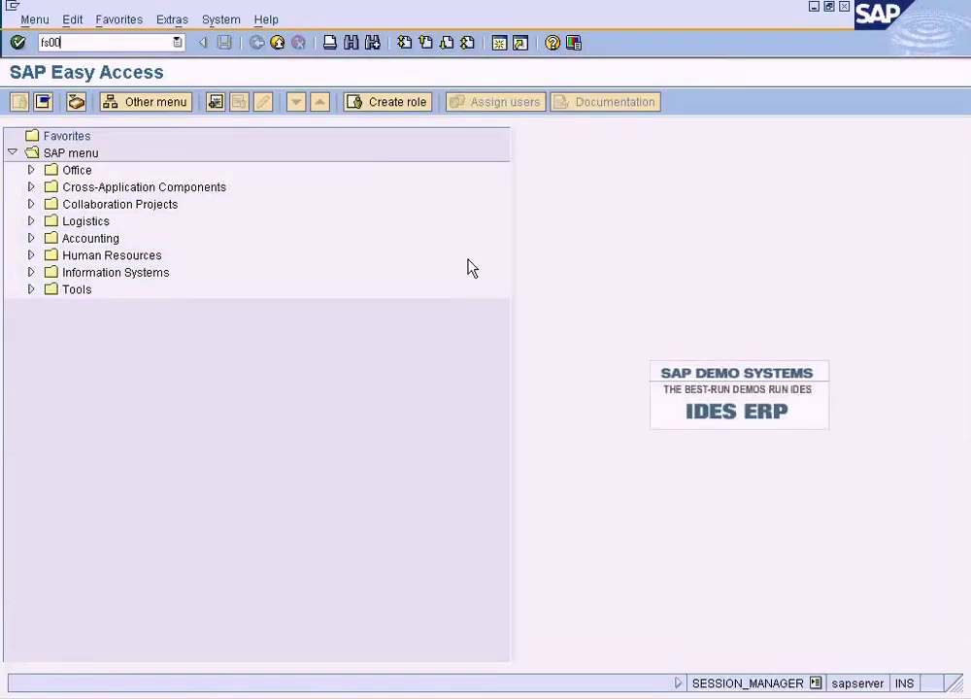
pyautogui.press('Return')
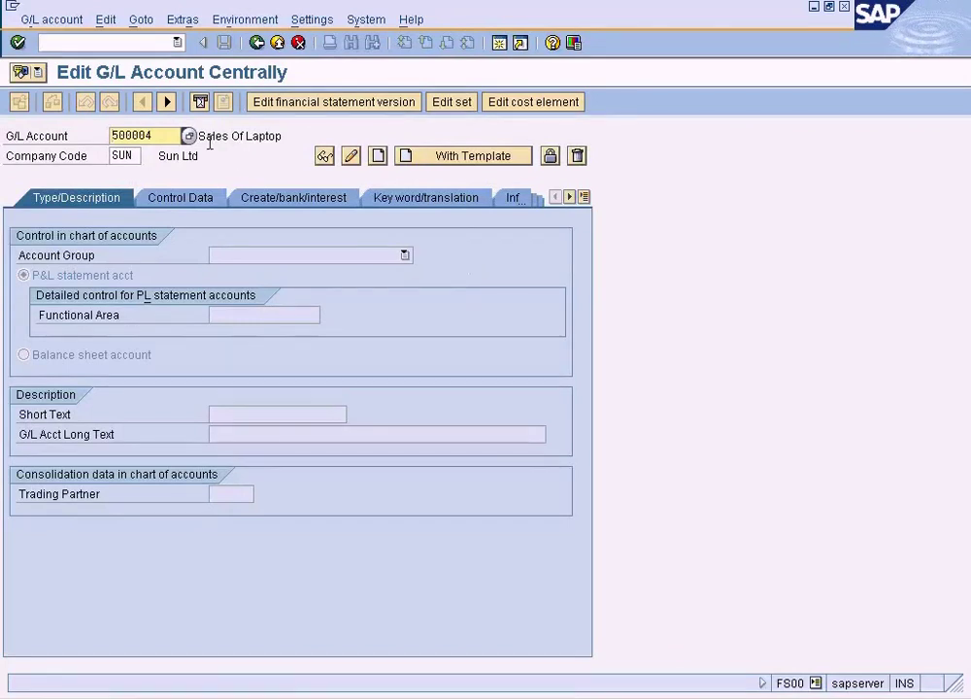
pyautogui.press('Return')
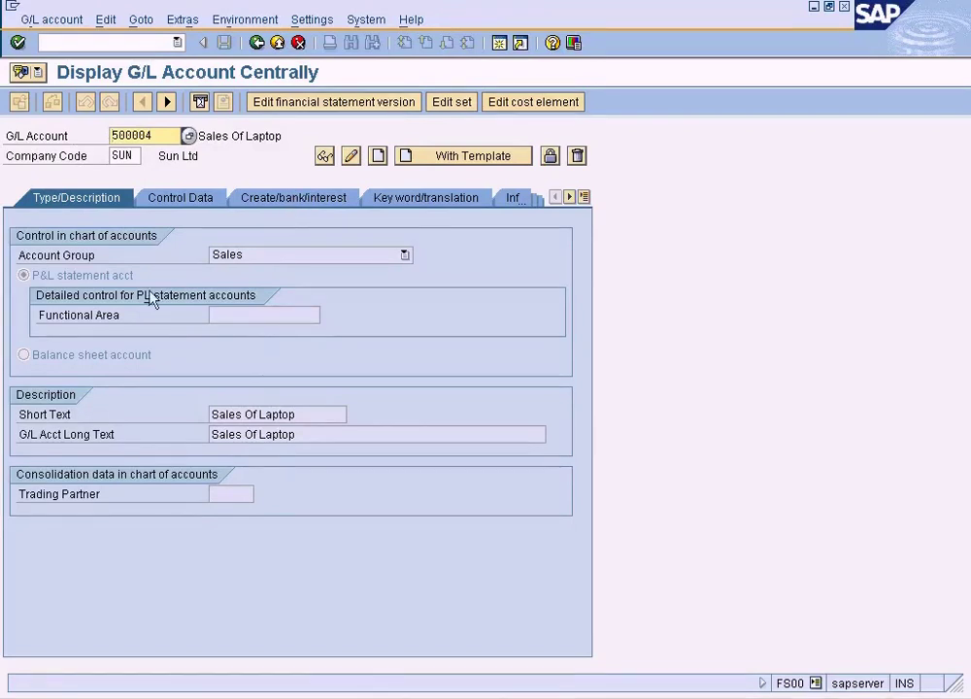
# - Return to the copied Acct Key entry, set its G/L account to 500004, accept the copy and save the table
pyautogui.click(67, 275)
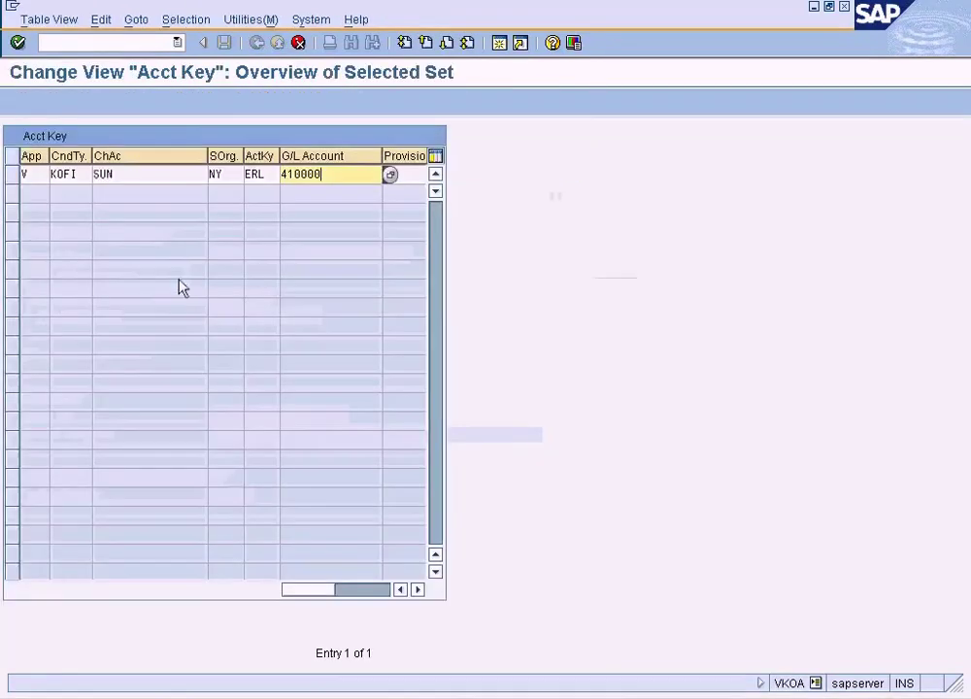
pyautogui.doubleClick(325, 174)
pyautogui.write('500004')
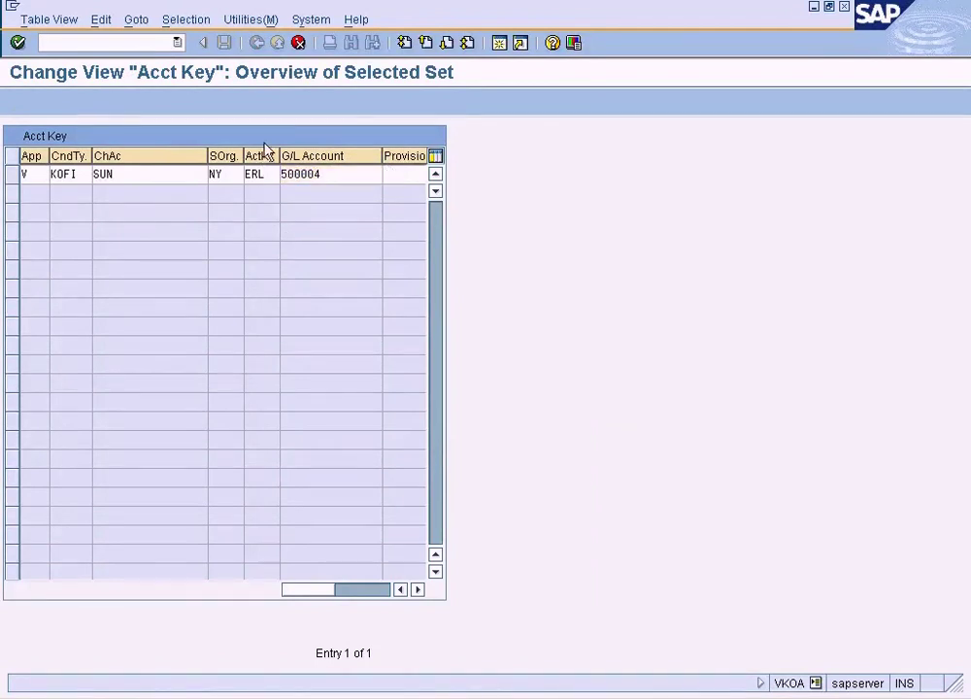
pyautogui.press('Return')
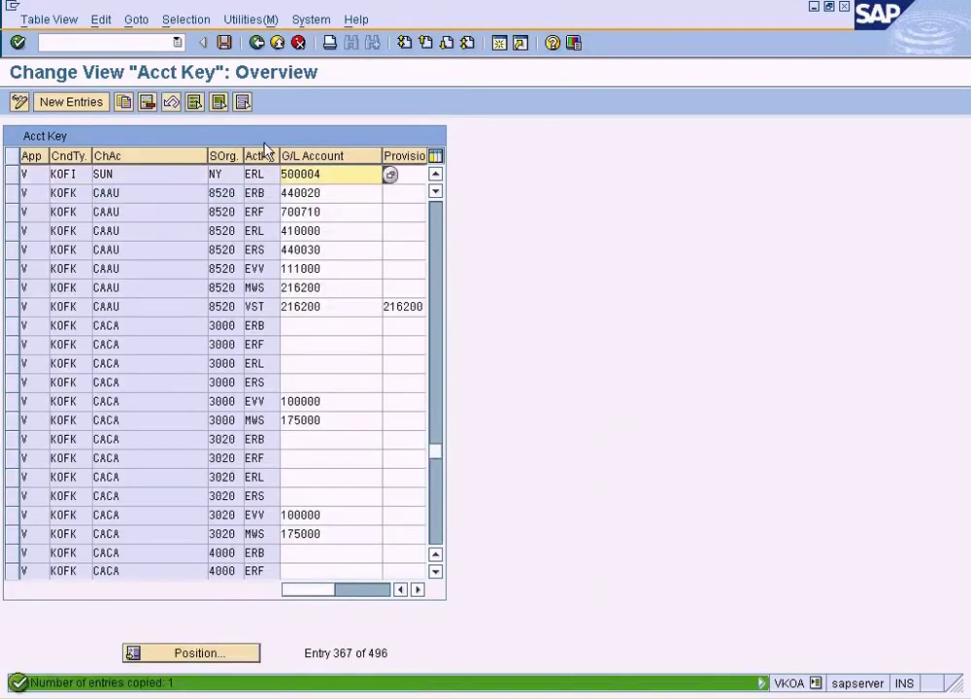
pyautogui.click(226, 50)
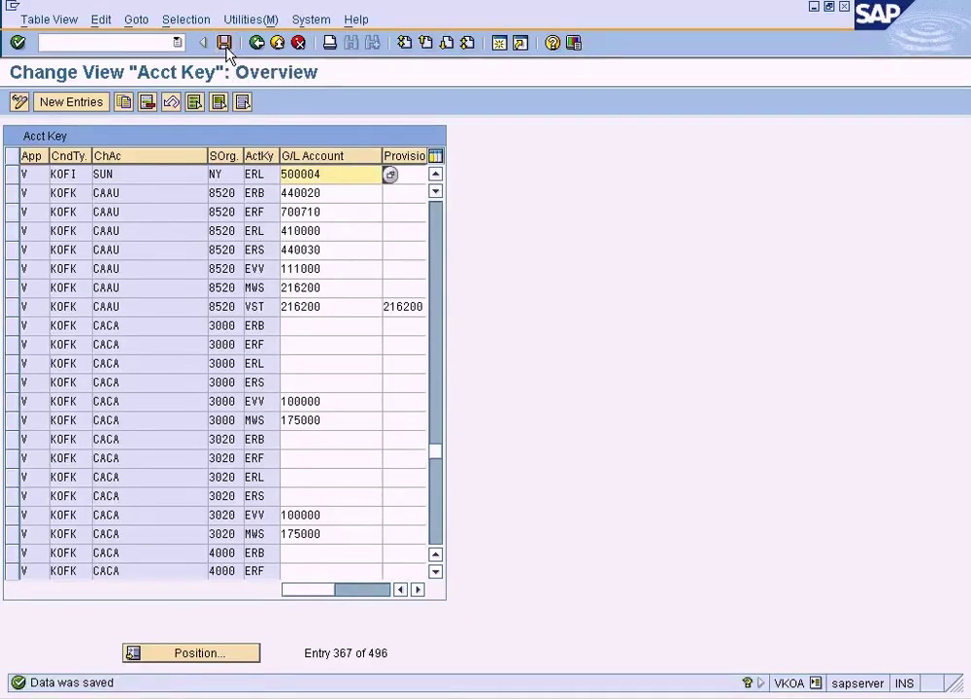
# - Switch to the sales process diagram in Paint and review the billing posting lines Debit Customer and Credit Revenue
pyautogui.click(14, 175)
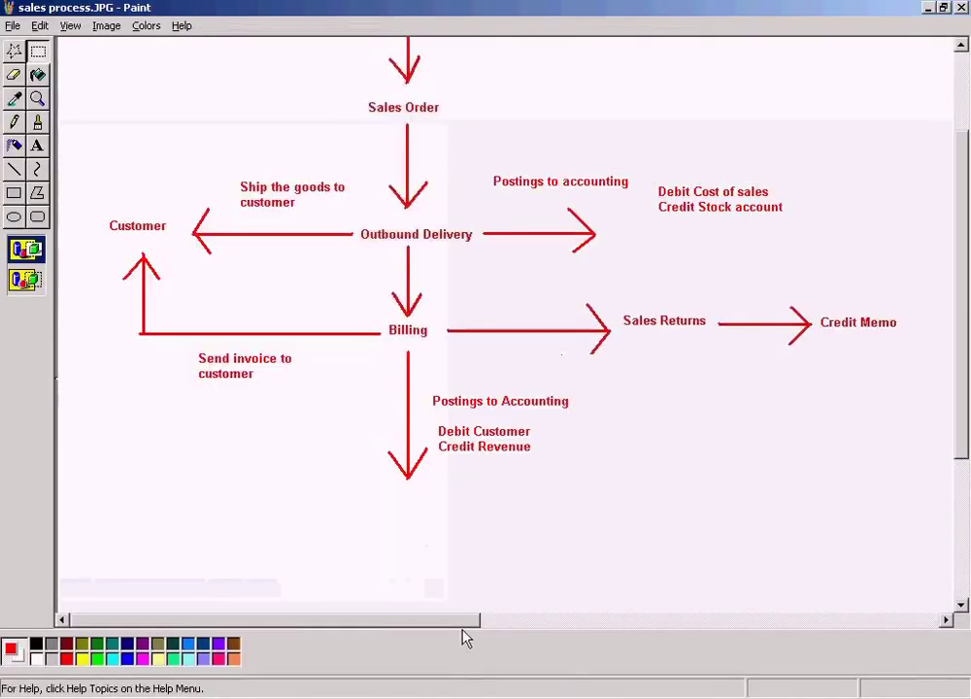
pyautogui.moveTo(433, 427); pyautogui.dragTo(559, 459)
pyautogui.press('Escape')
# - Switch to the SAP account determination session, go back to the billing document and rerun the revenue accounts determination analysis
pyautogui.click(294, 680)
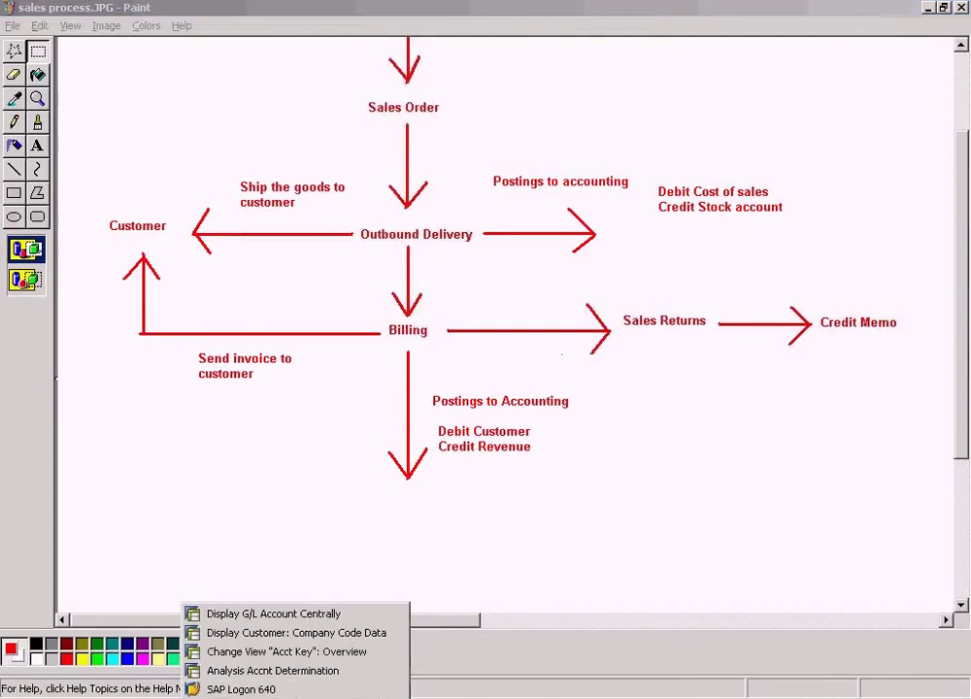
pyautogui.click(267, 668)
pyautogui.click(256, 44)
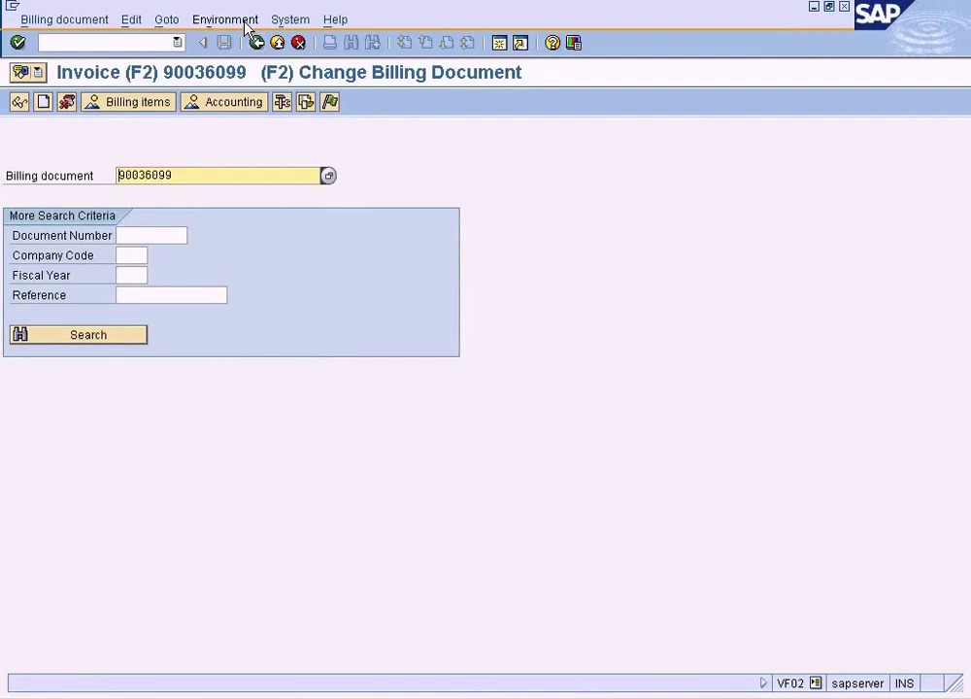
pyautogui.click(244, 22)
pyautogui.moveTo(245, 83)
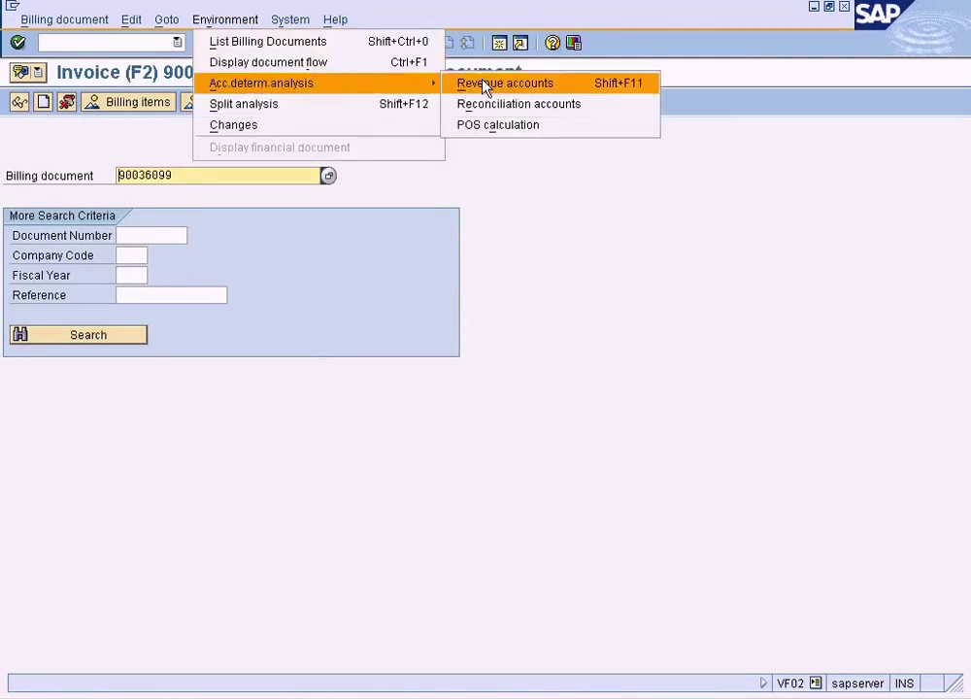
pyautogui.click(508, 84)
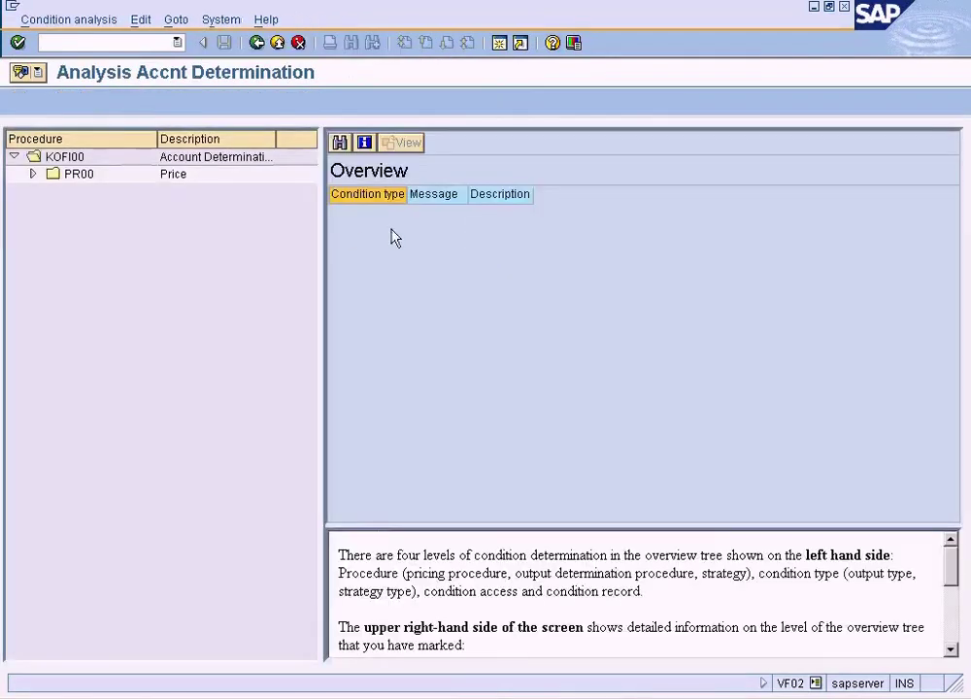
# - Expand condition type PR00 under procedure KOFI00 and examine its details for the determined G/L account
pyautogui.click(33, 174)
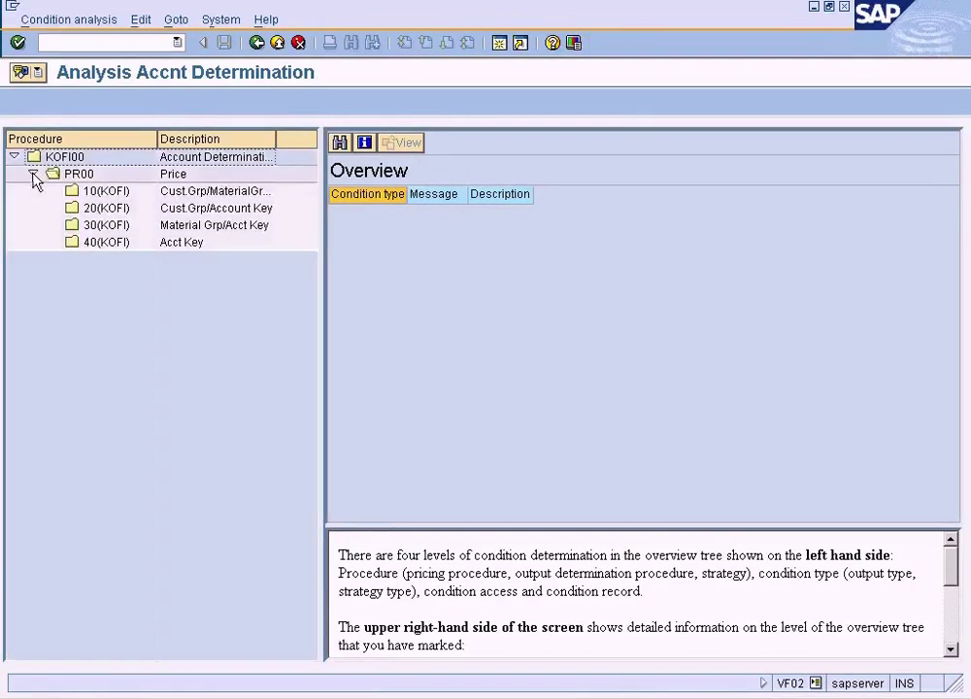
pyautogui.click(80, 174)
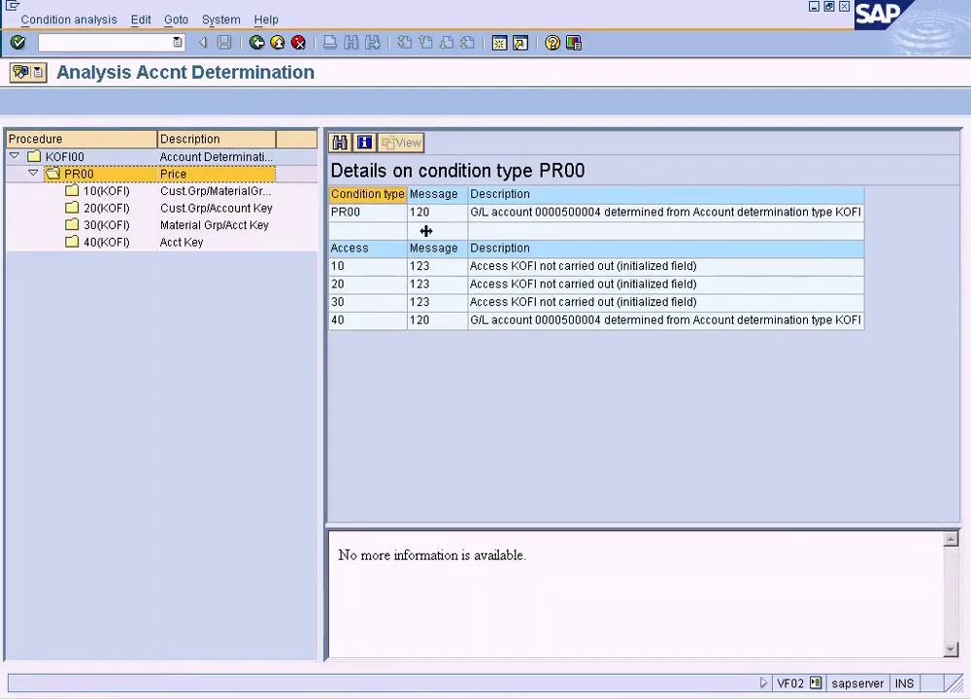
pyautogui.click(571, 214)
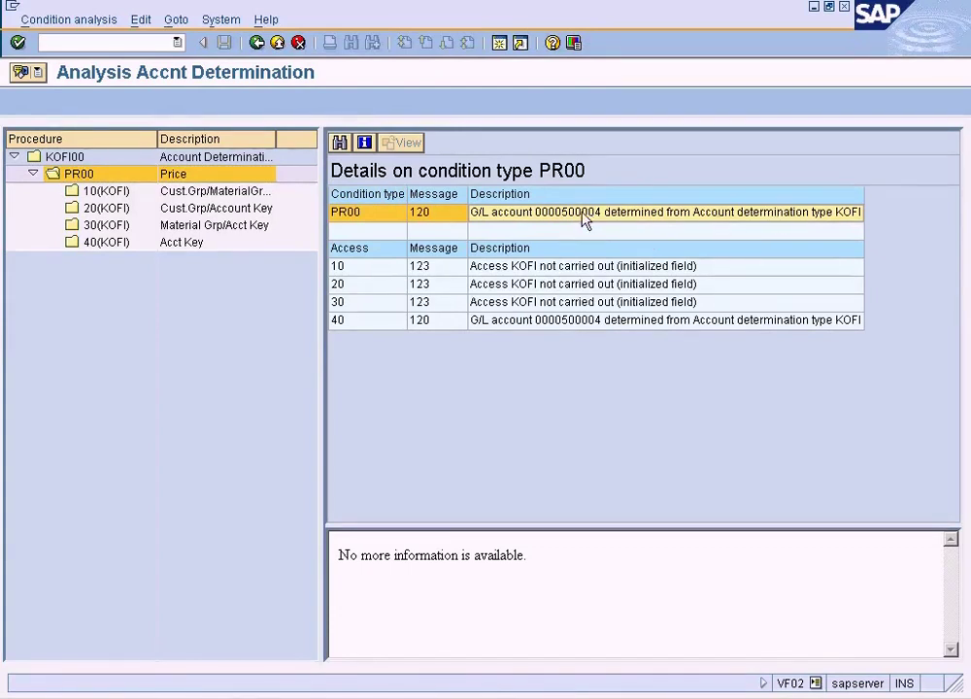
# - Compare the PR00 determination result with the KOFI/SUN/NY/ERL entry in the Acct Key table, and return that session to the IMG
pyautogui.hotkey('alt', 'Tab')
pyautogui.hotkey('alt', 'Tab')
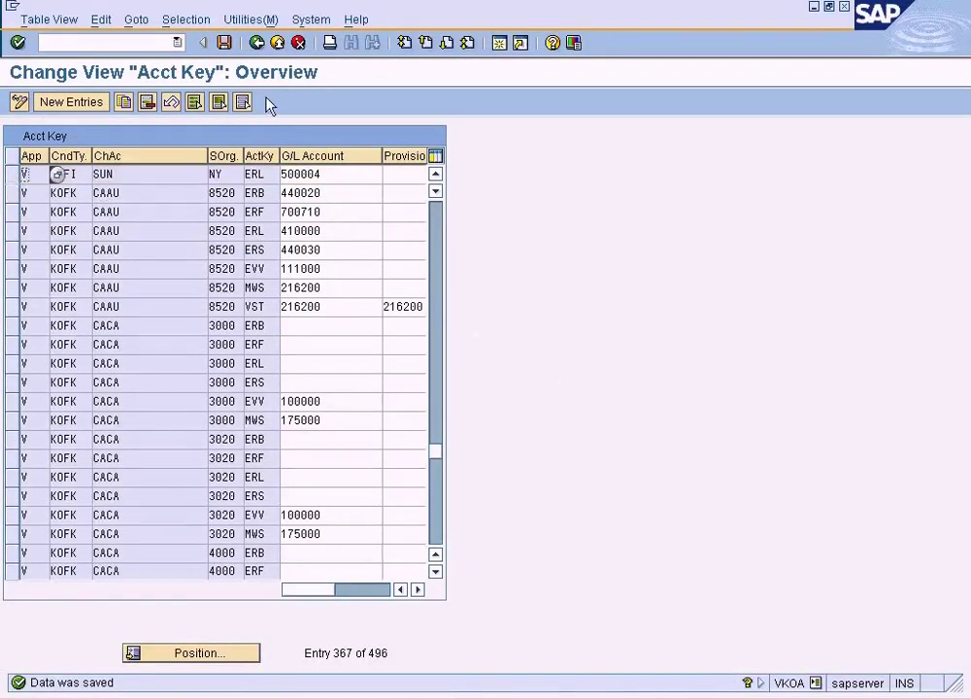
pyautogui.click(336, 175)
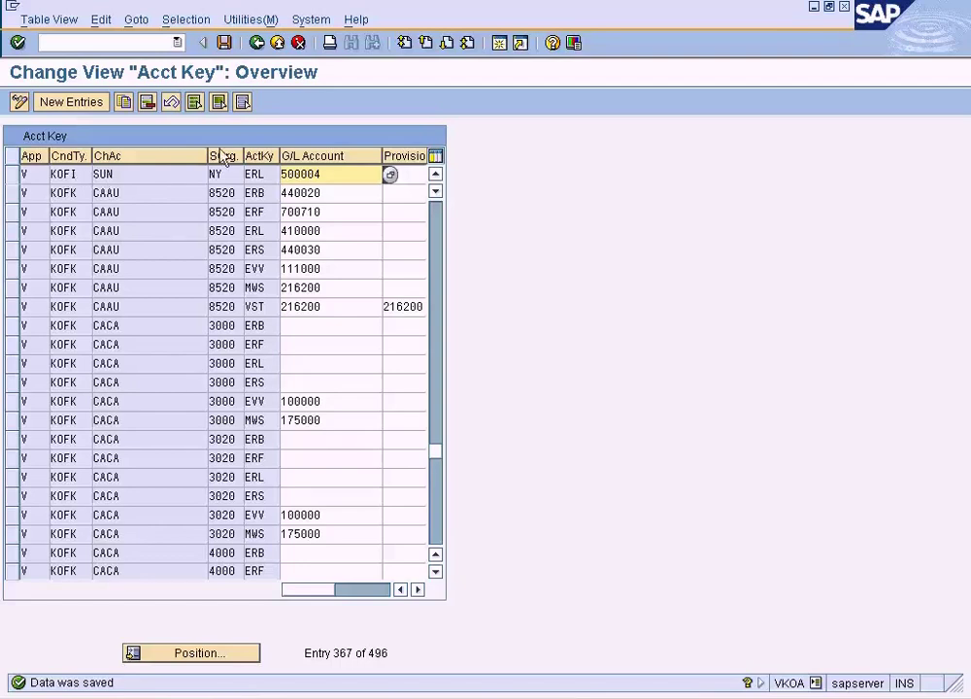
pyautogui.click(64, 175)
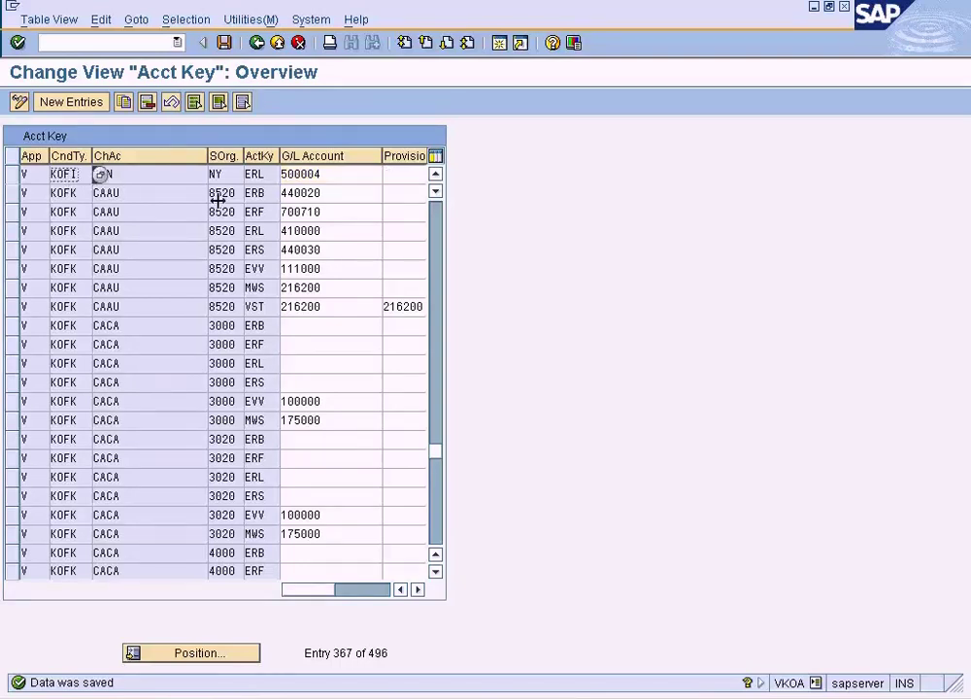
pyautogui.hotkey('alt', 'Tab')
pyautogui.hotkey('alt', 'Tab')
pyautogui.hotkey('alt', 'Tab')
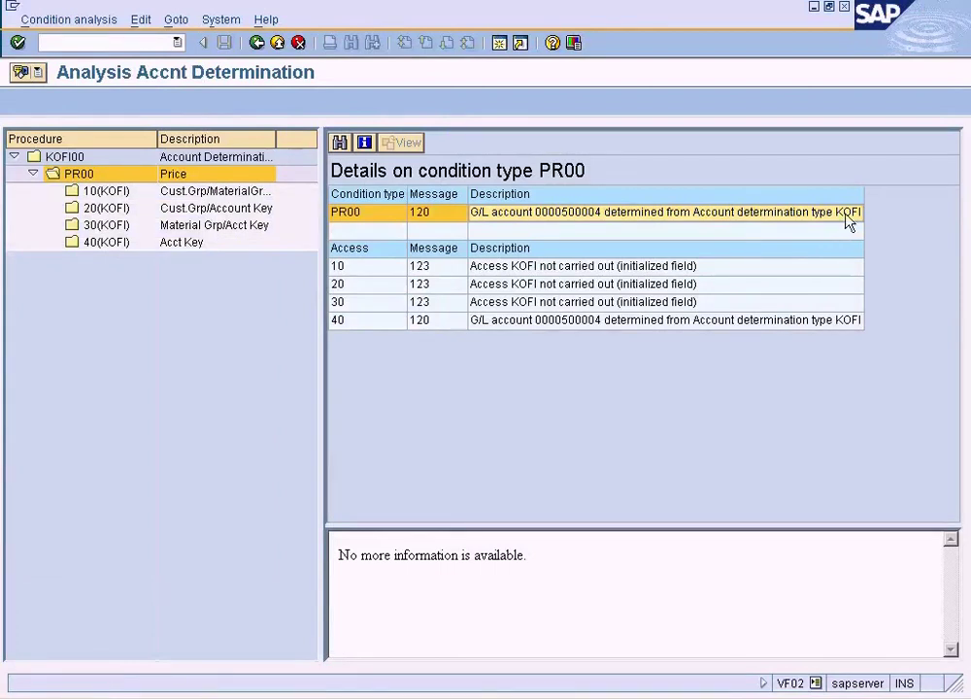
pyautogui.hotkey('alt', 'Tab')
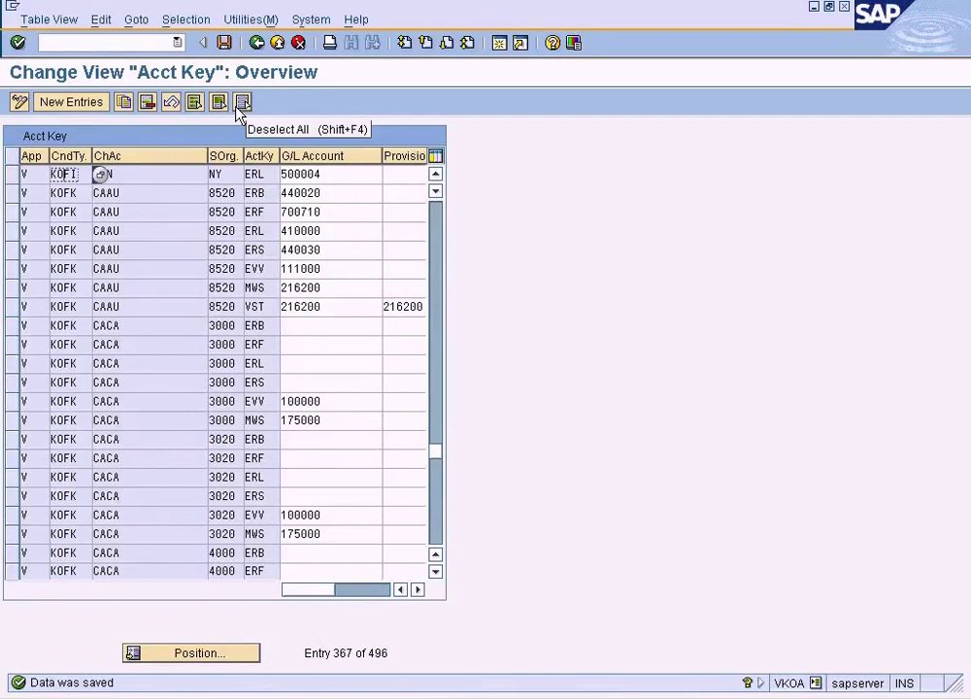
pyautogui.click(257, 45)
pyautogui.click(257, 44)
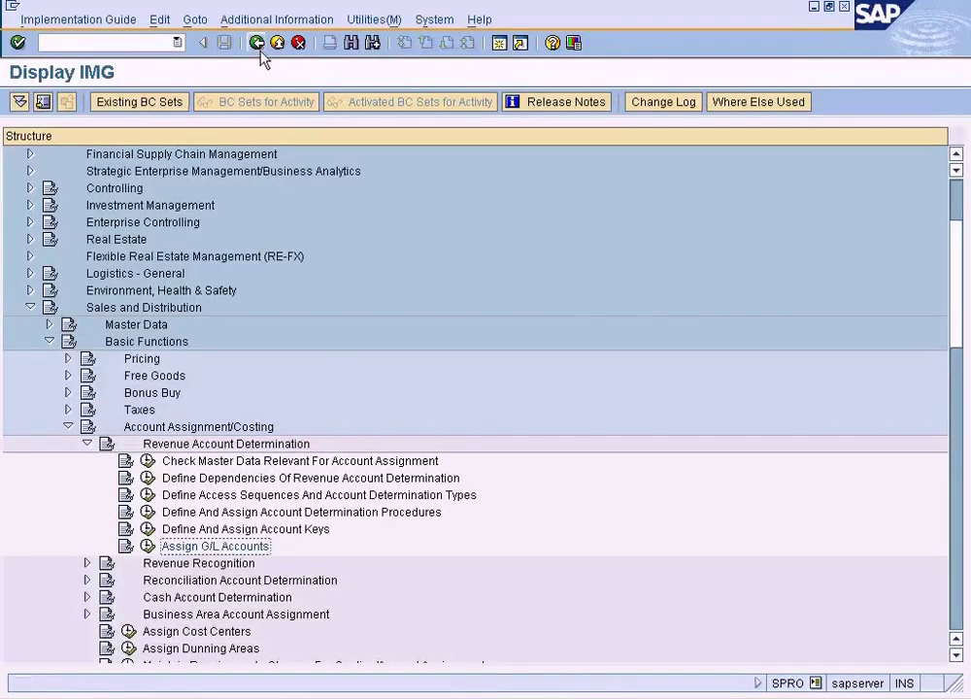
# - Switch to the account determination analysis, return to the invoice, try to release it to accounting and open the error message details
pyautogui.click(260, 694)
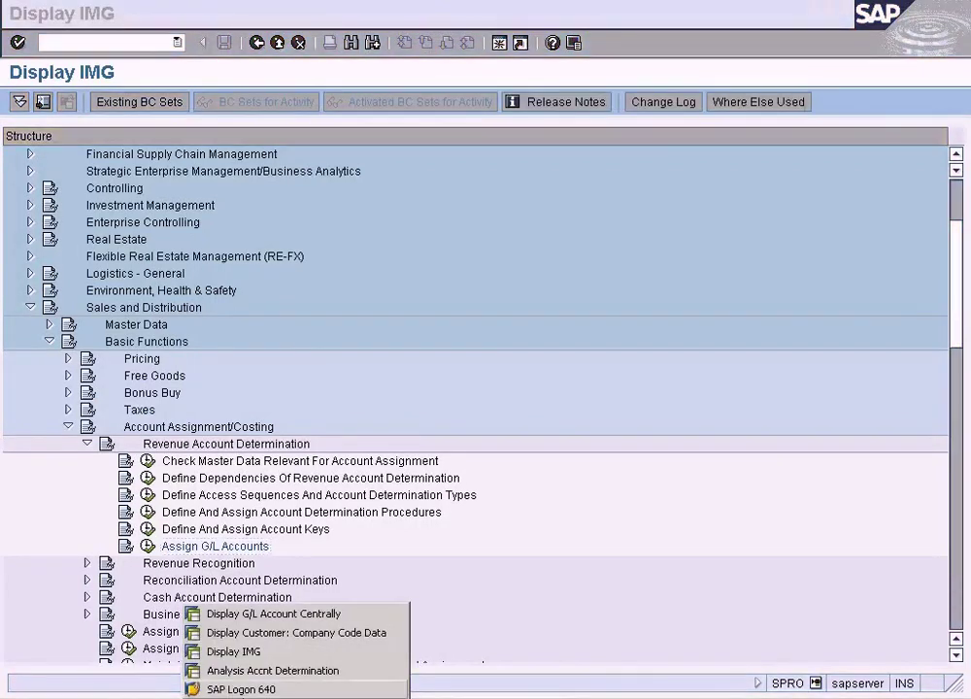
pyautogui.click(260, 671)
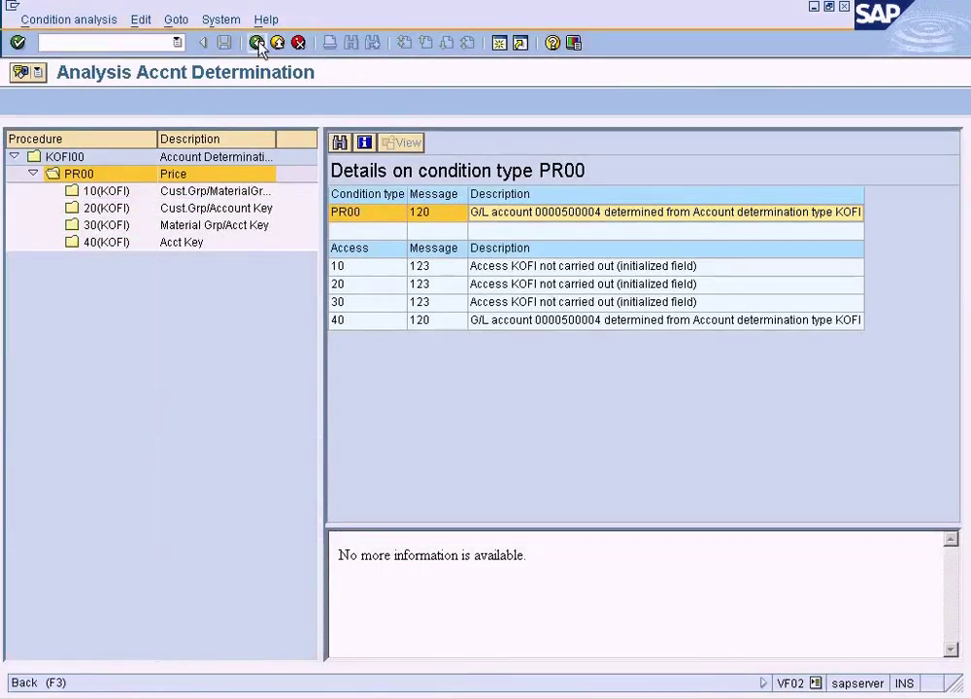
pyautogui.click(256, 42)
pyautogui.click(65, 20)
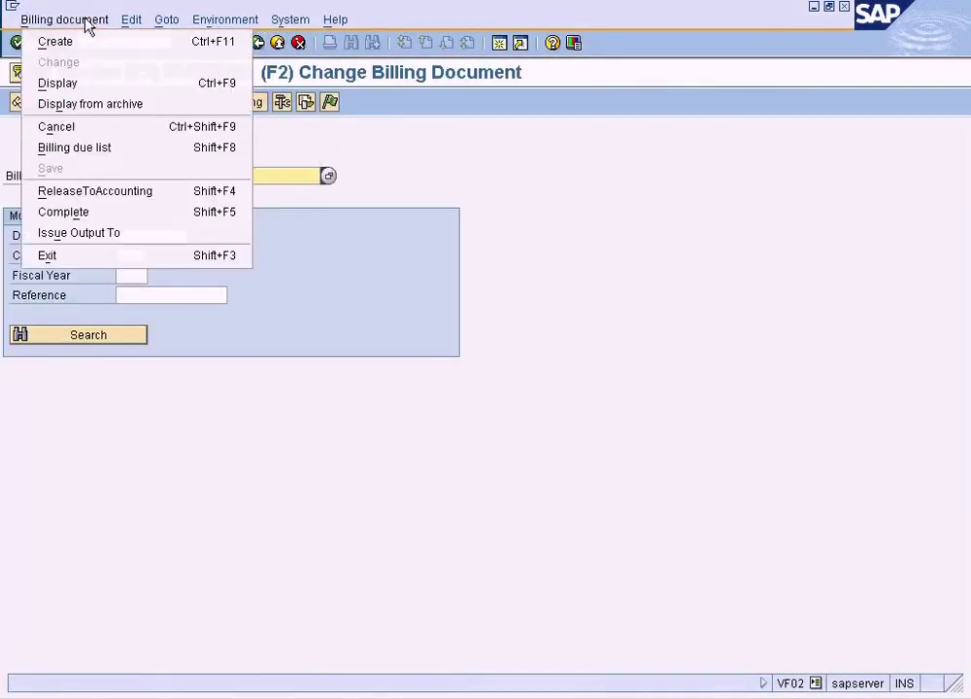
pyautogui.click(110, 200)
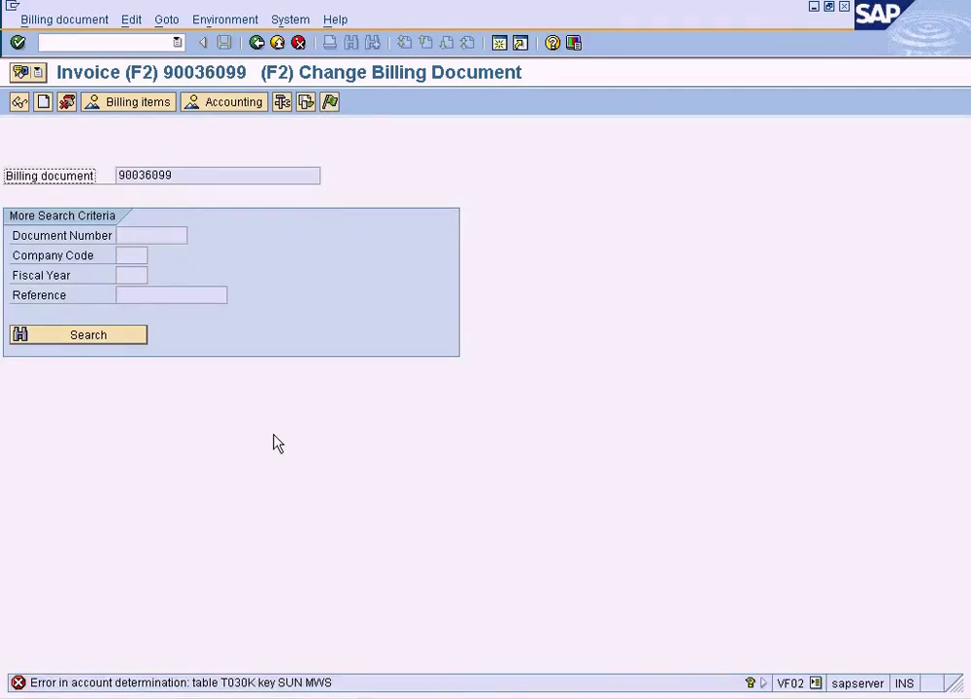
pyautogui.doubleClick(326, 685)
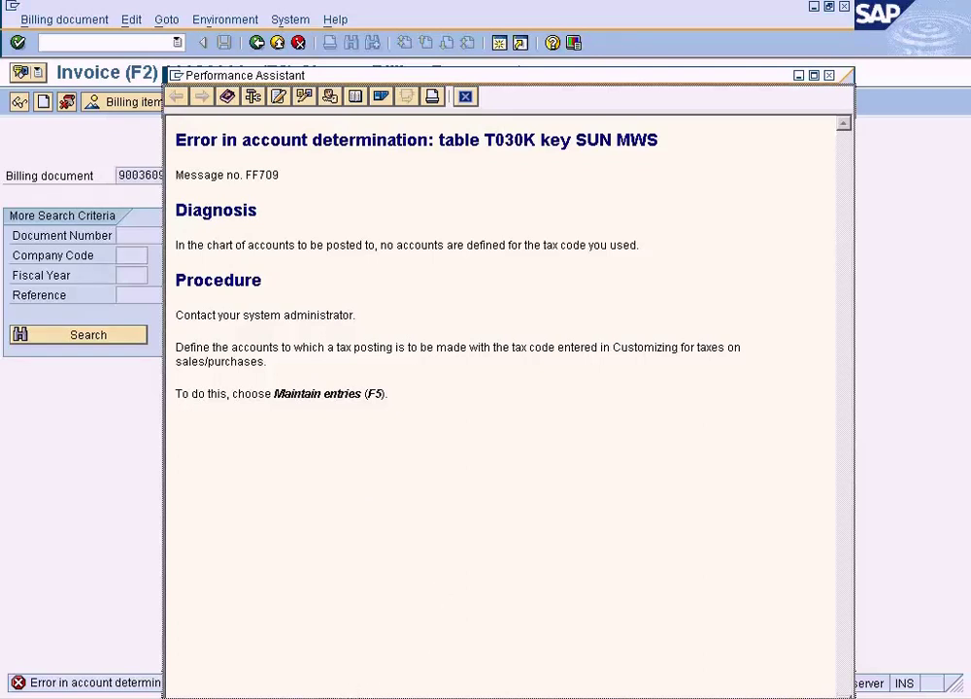
# - Switch to the Display G/L Account Centrally session, start transaction SPRO there and display the SAP Reference IMG
pyautogui.click(256, 695)
pyautogui.click(291, 616)
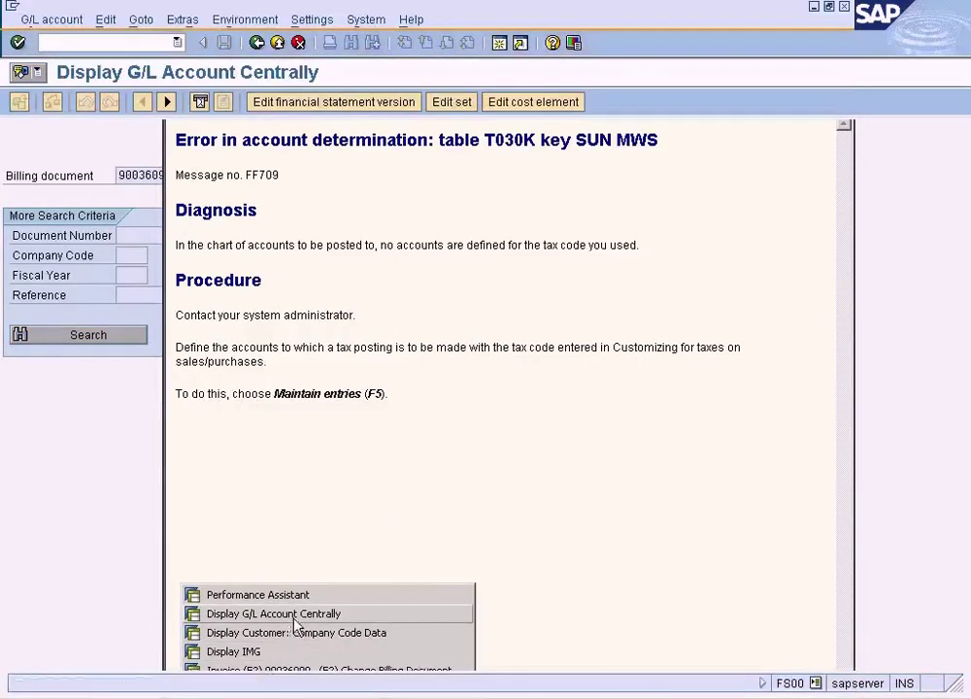
pyautogui.click(123, 43)
pyautogui.write('/nspro')
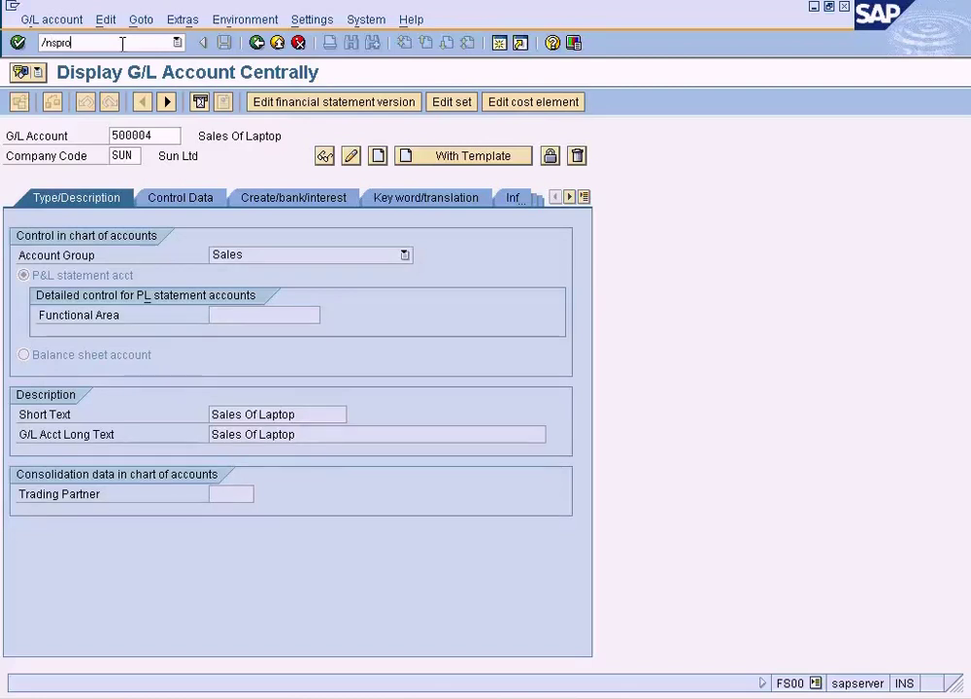
pyautogui.press('Return')
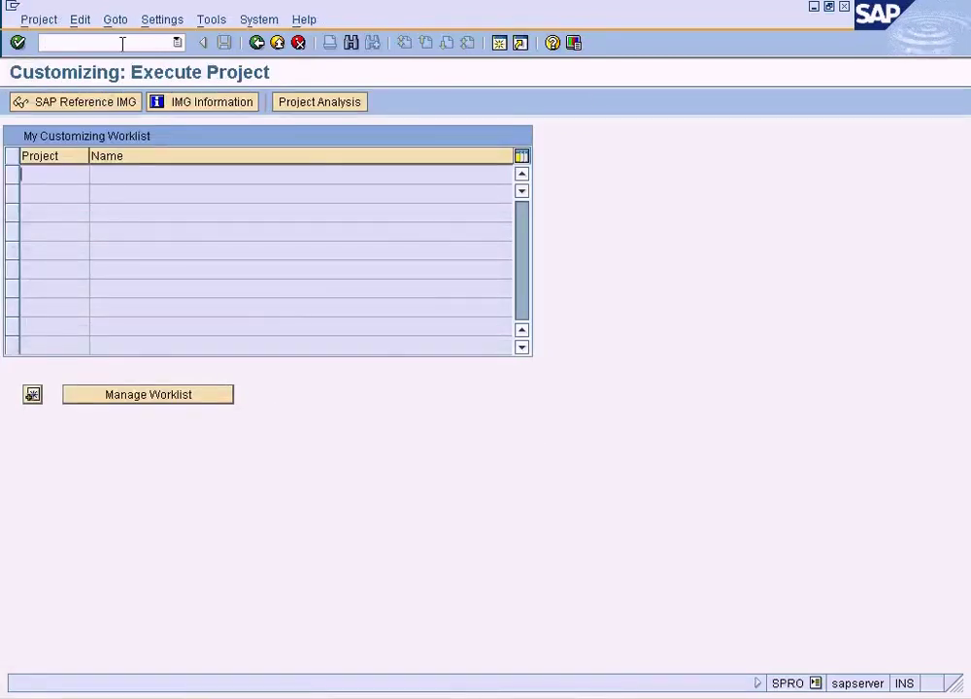
pyautogui.click(101, 105)
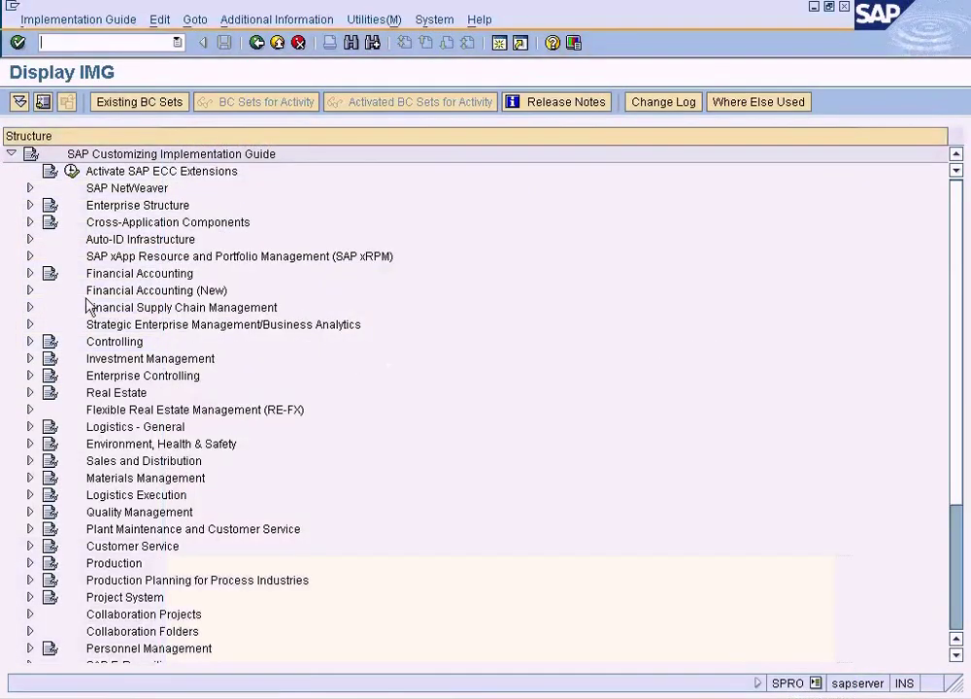
# - Under Financial Accounting Global Settings, Tax on Sales/Purchases, Posting, open the automatic posting procedures for taxes on sales/purchases
pyautogui.click(30, 274)
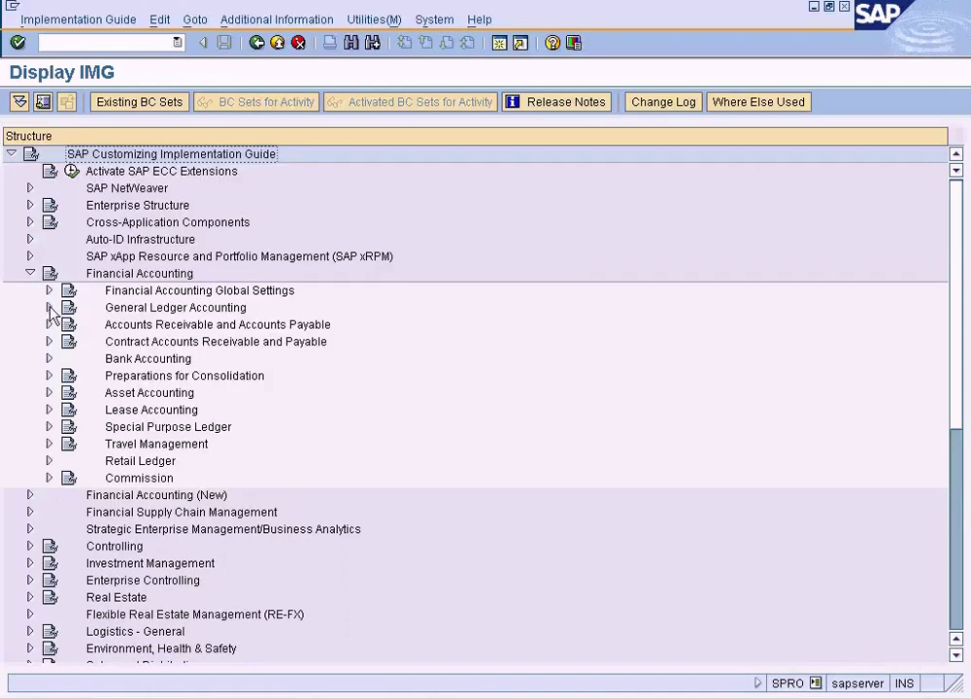
pyautogui.click(49, 306)
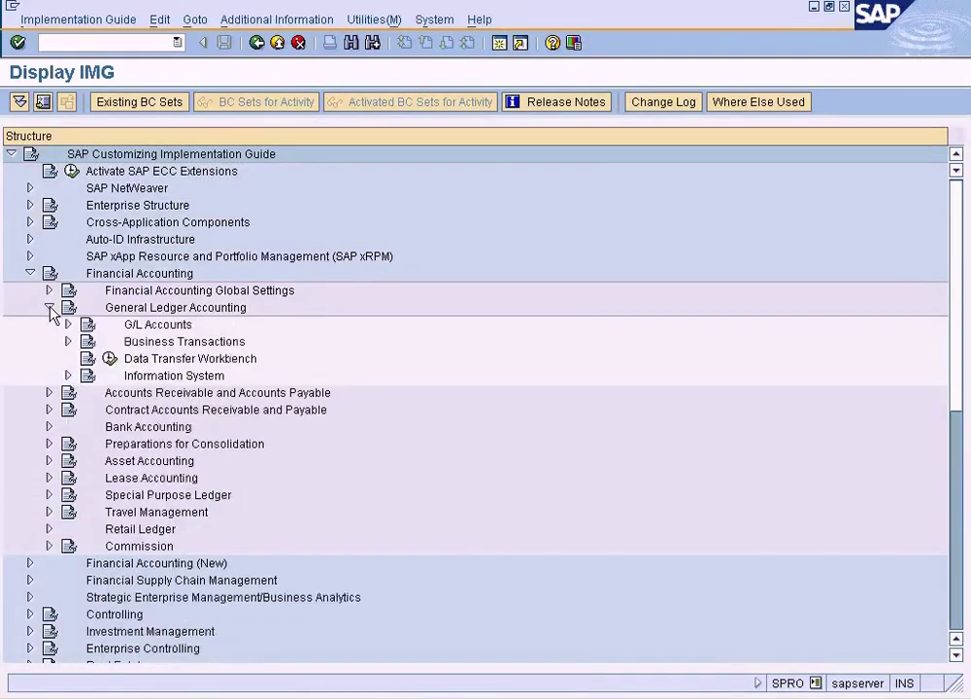
pyautogui.click(49, 290)
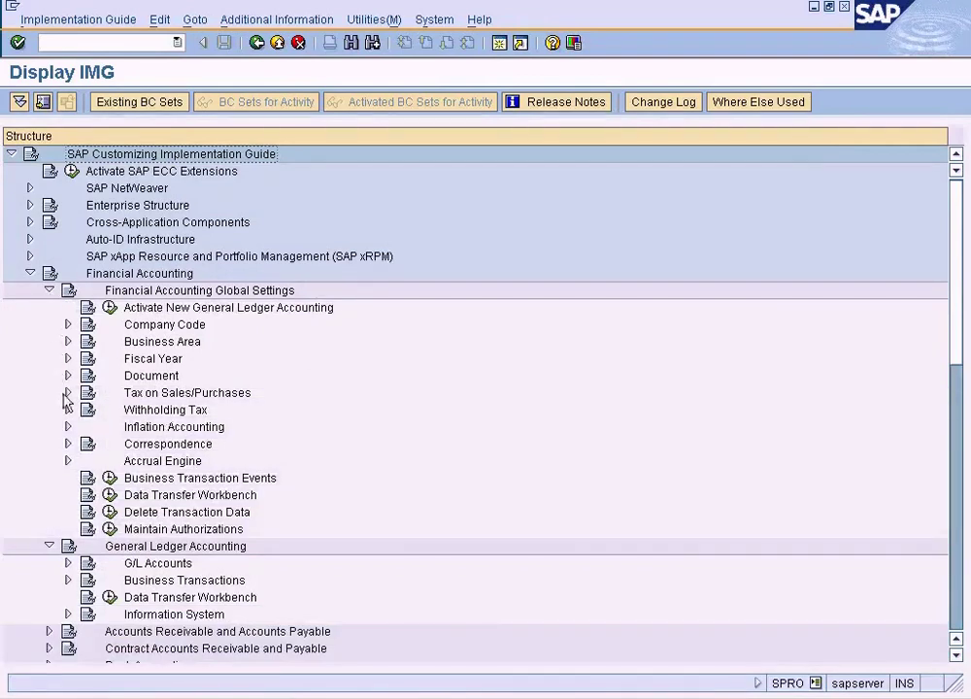
pyautogui.click(67, 392)
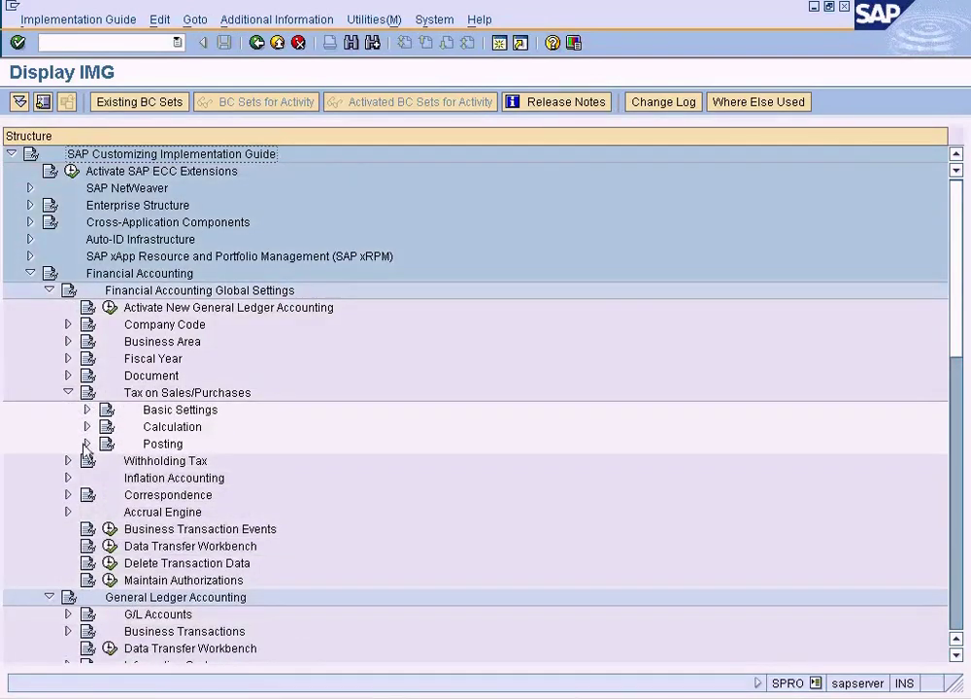
pyautogui.click(86, 444)
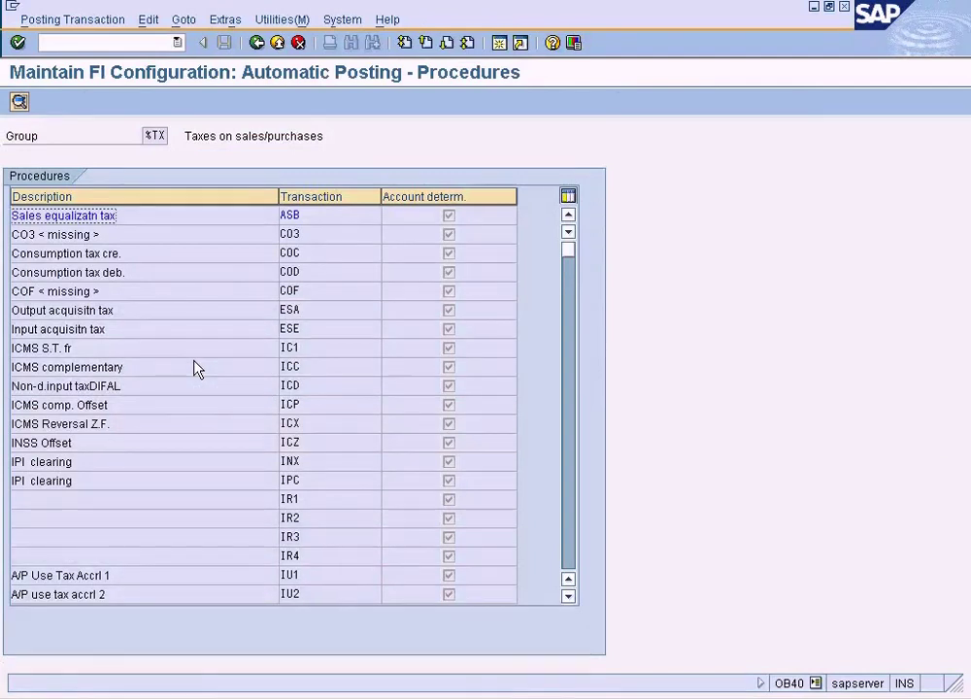
# - Open the Output tax transaction MWS for chart of accounts SUN and save its posting rules to reach the account assignment
pyautogui.click(567, 551)
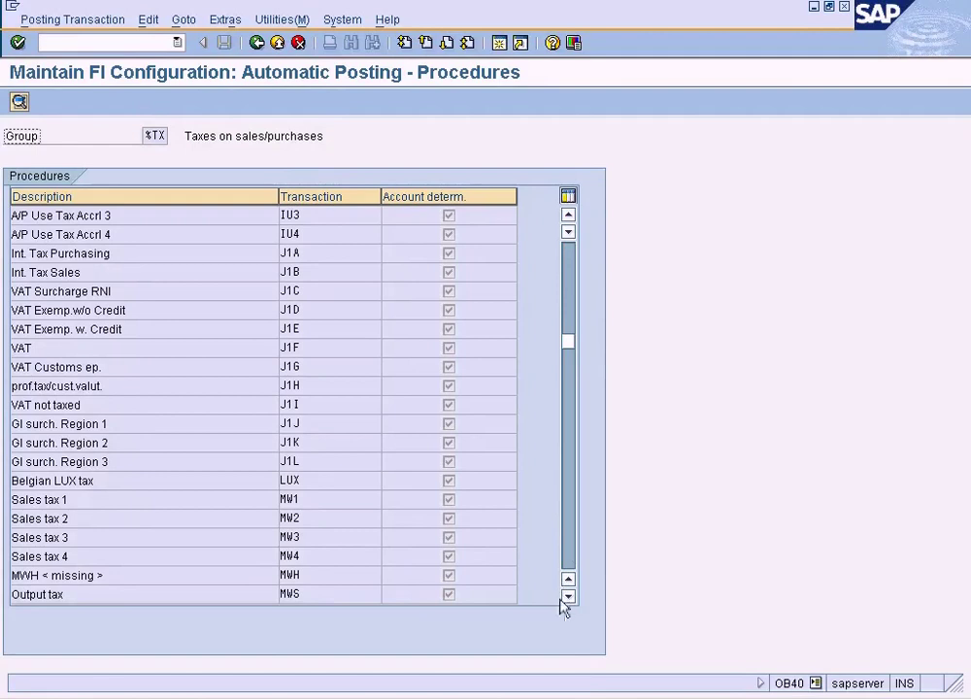
pyautogui.doubleClick(298, 594)
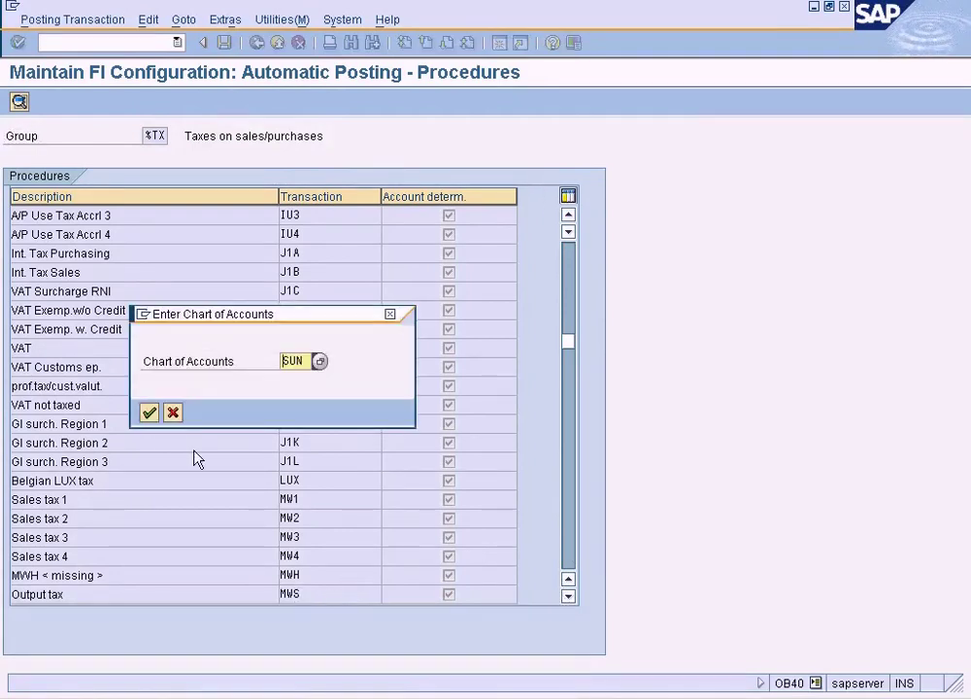
pyautogui.click(148, 414)
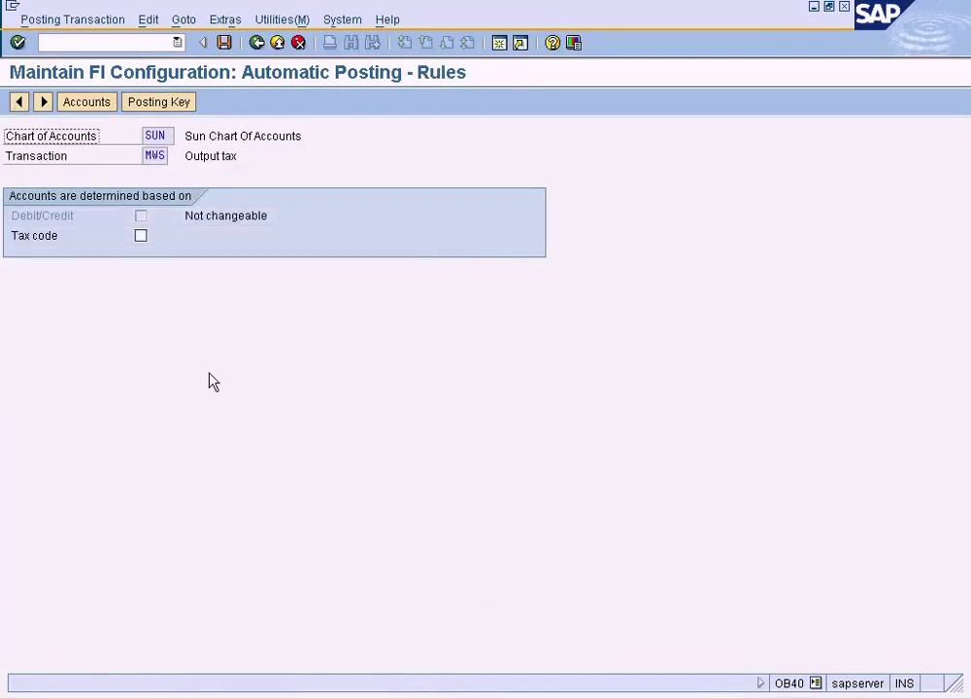
pyautogui.click(98, 103)
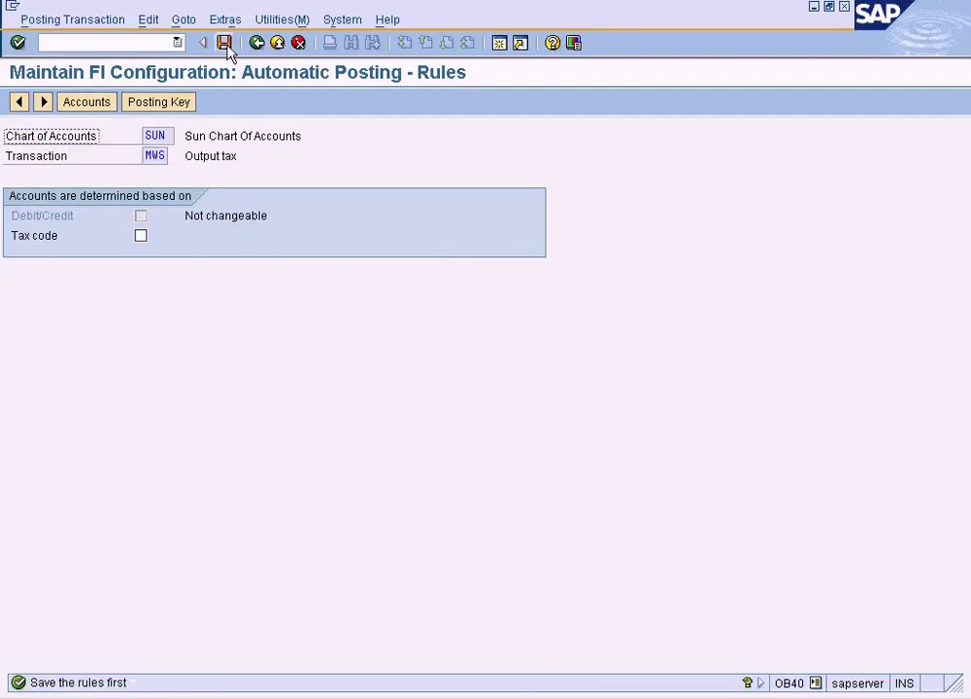
pyautogui.click(224, 43)
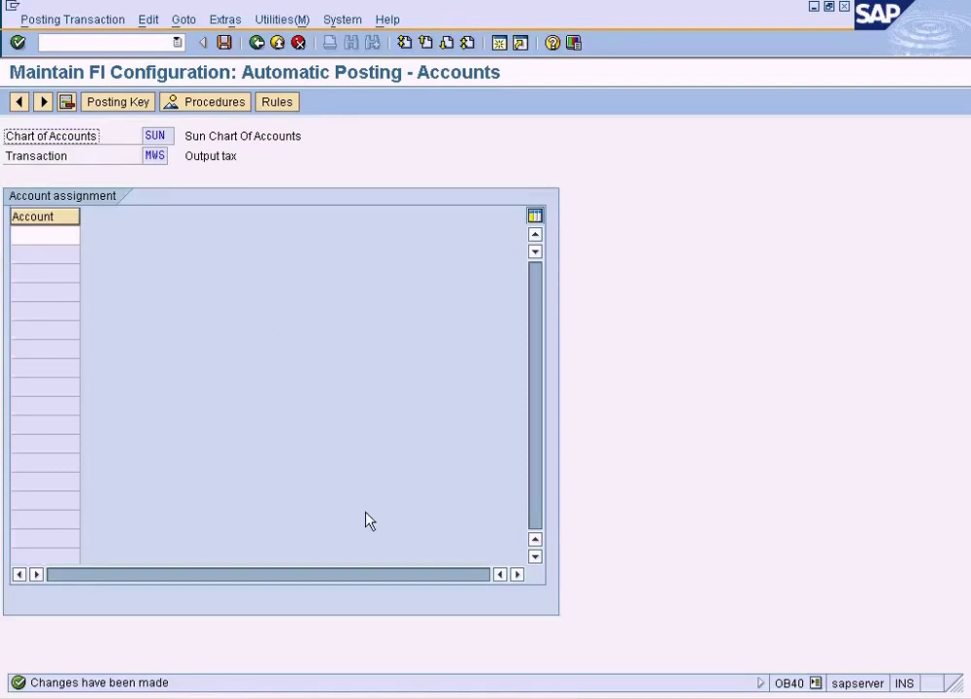
# - Open a new session, display the standard order in VA03 and show the pricing conditions of item 10
pyautogui.click(498, 43)
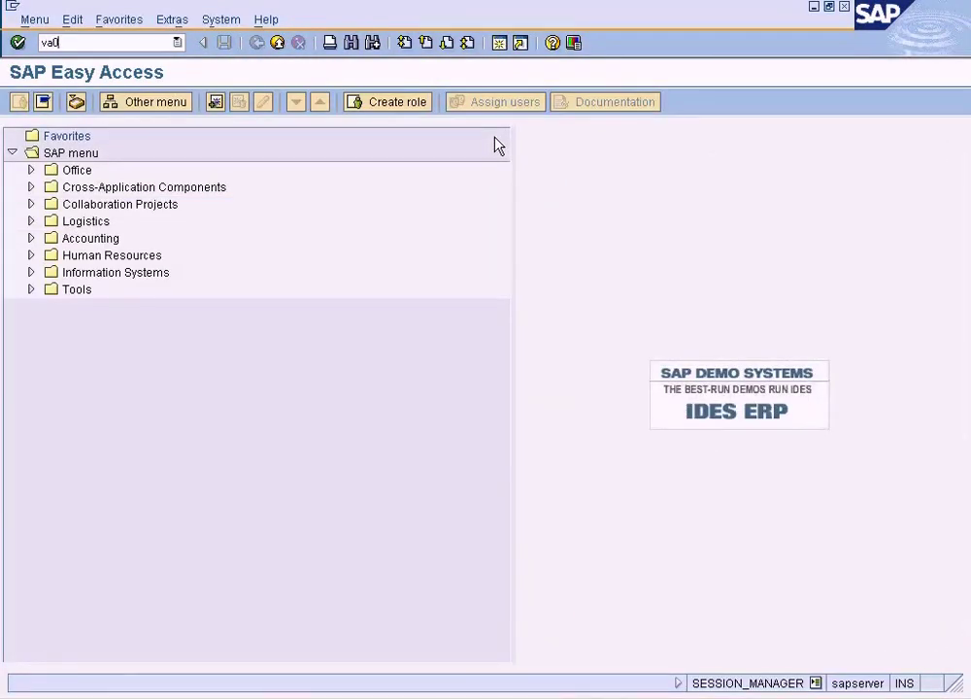
pyautogui.press('Return')
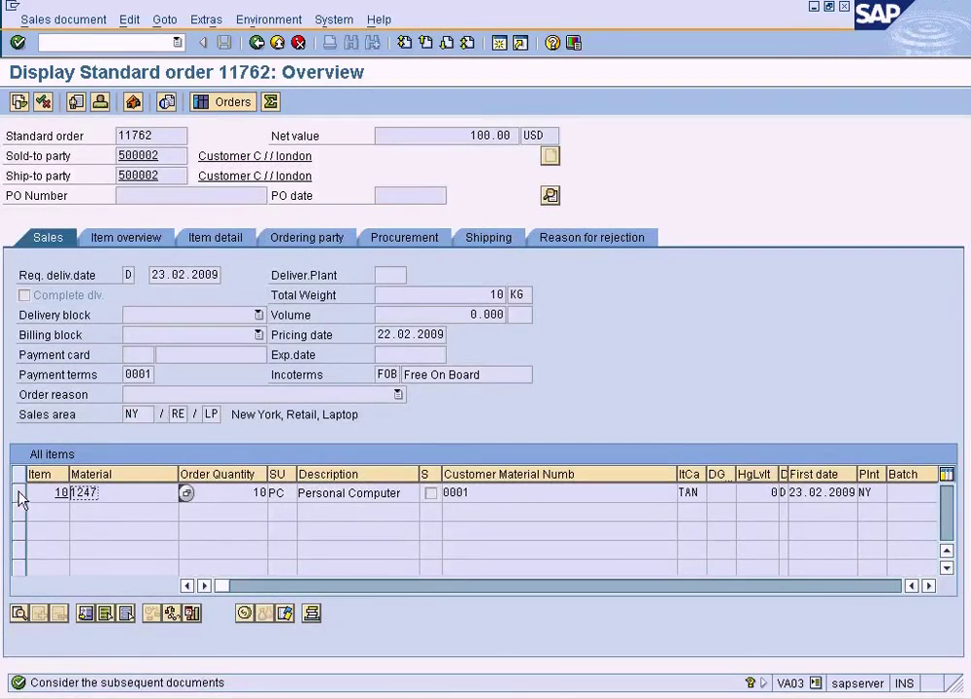
pyautogui.click(19, 493)
pyautogui.click(243, 612)
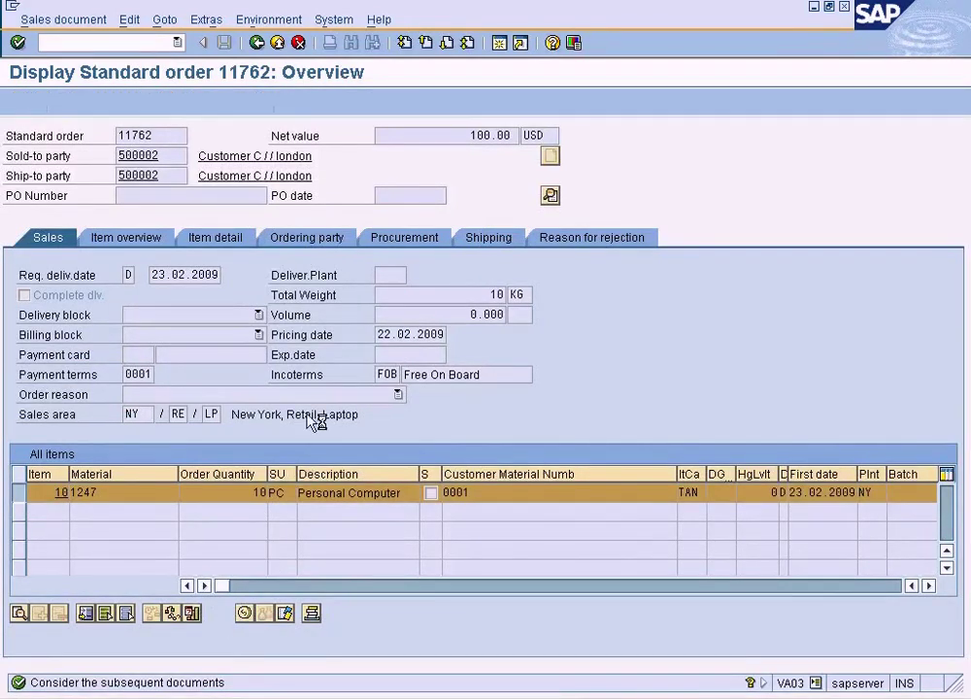
# - Examine the MWST Output Tax condition in the item's pricing elements, widening the condition type column slightly
pyautogui.click(126, 507)
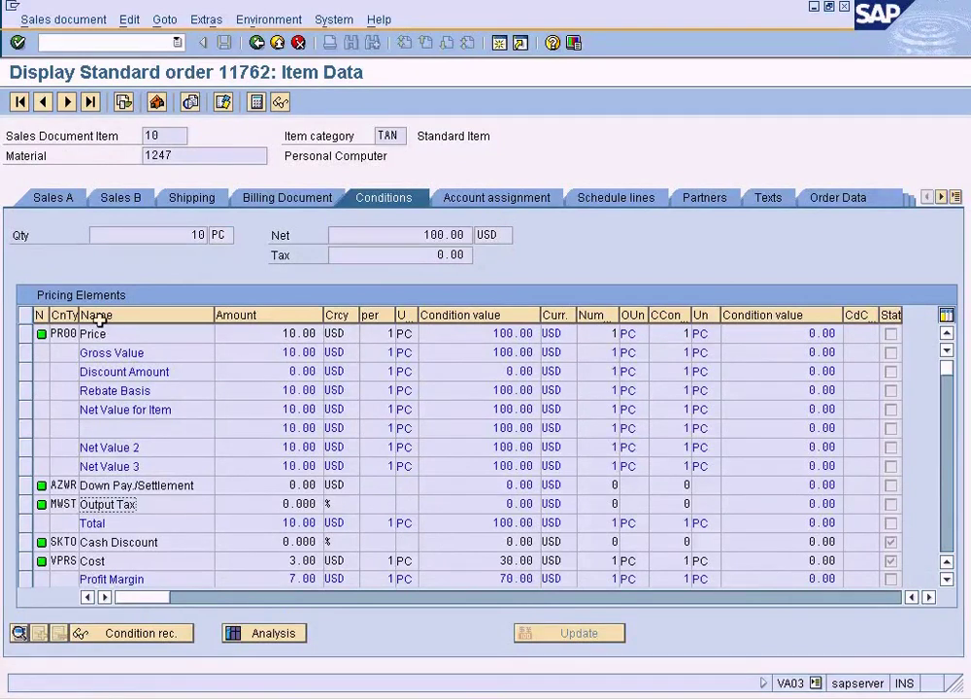
pyautogui.moveTo(77, 315); pyautogui.dragTo(85, 522)
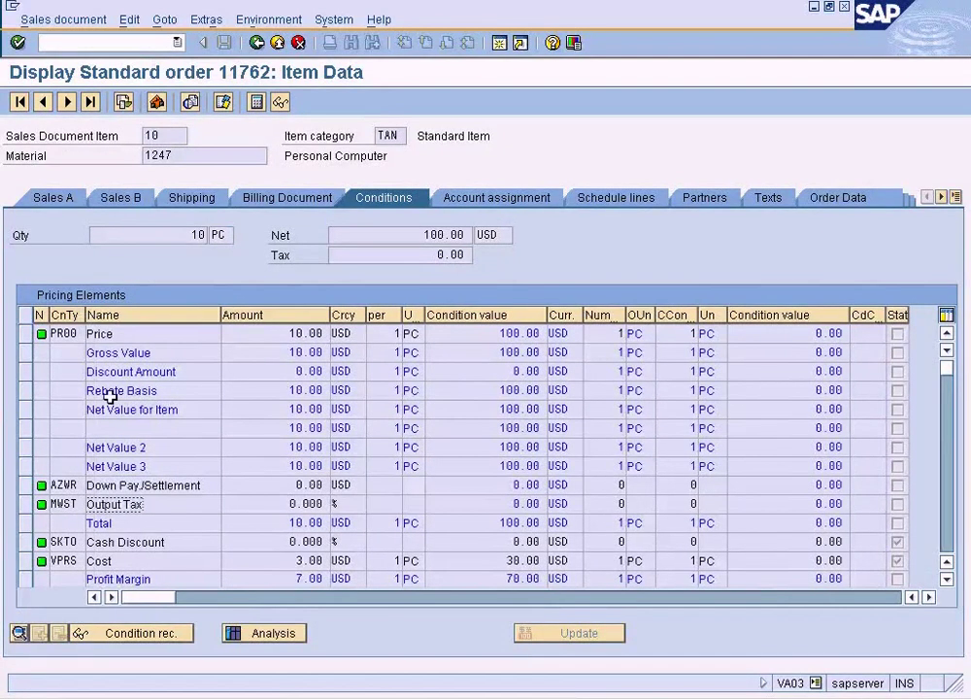
pyautogui.doubleClick(71, 503)
pyautogui.click(147, 504)
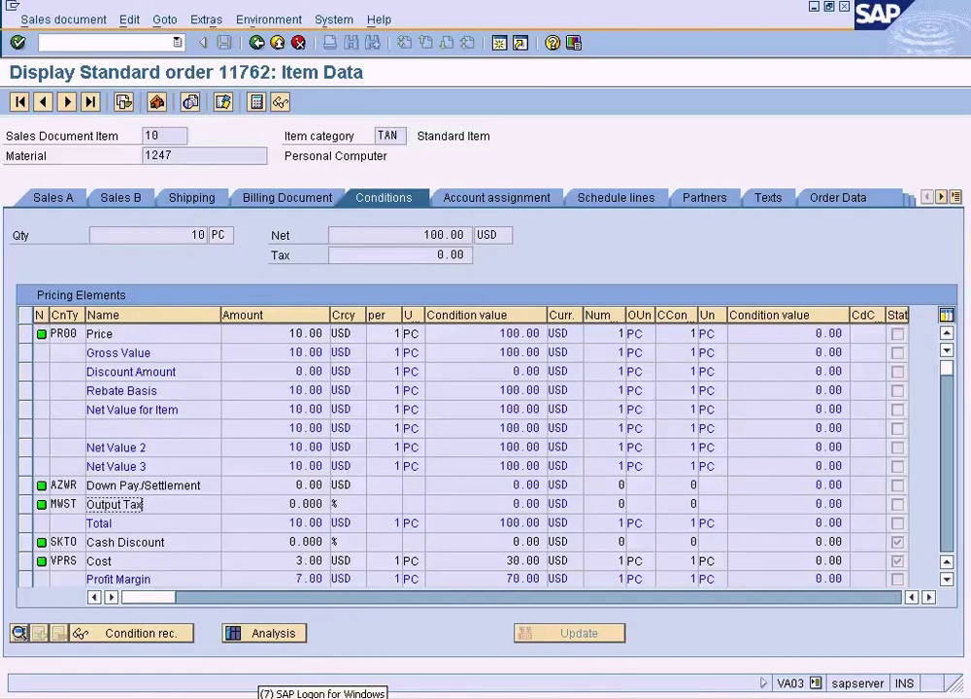
# - Switch to the automatic posting accounts session for Output tax and go back to its list of tax procedures
pyautogui.click(301, 691)
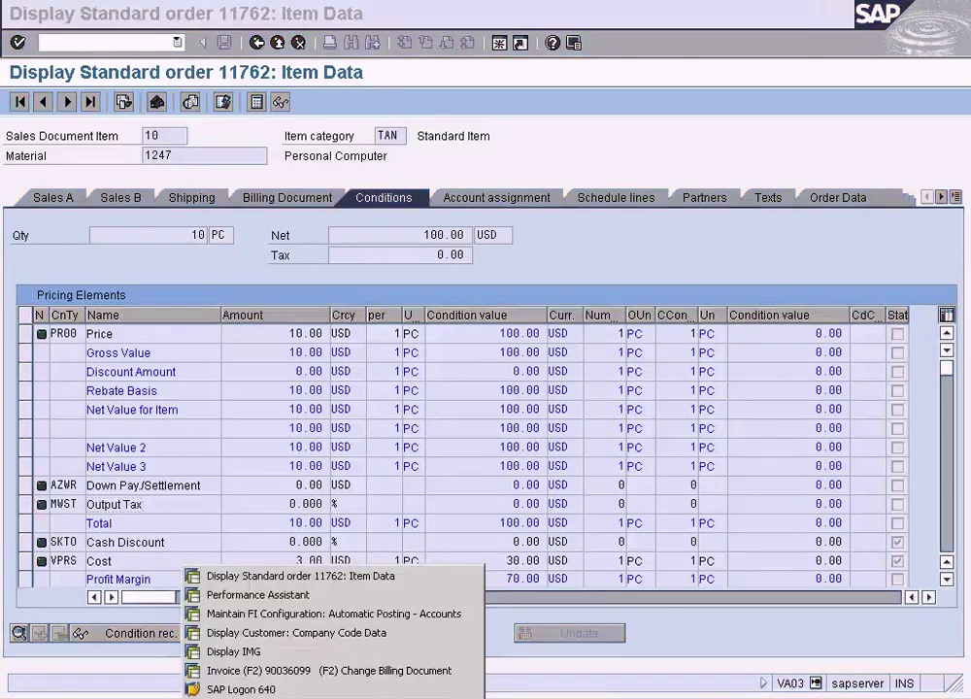
pyautogui.click(311, 576)
pyautogui.click(301, 693)
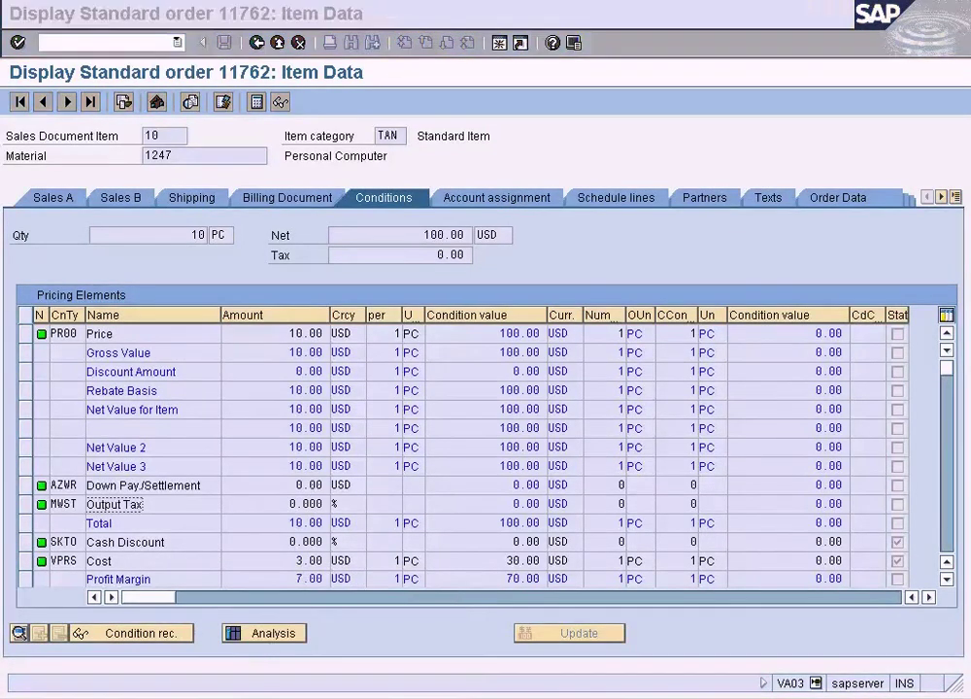
pyautogui.click(261, 615)
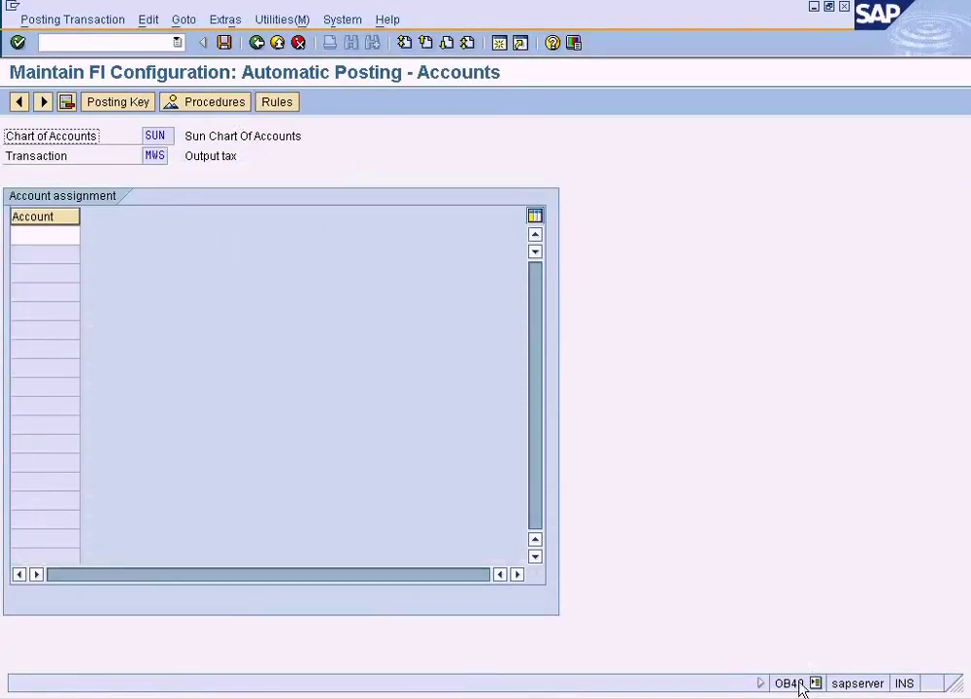
pyautogui.click(257, 43)
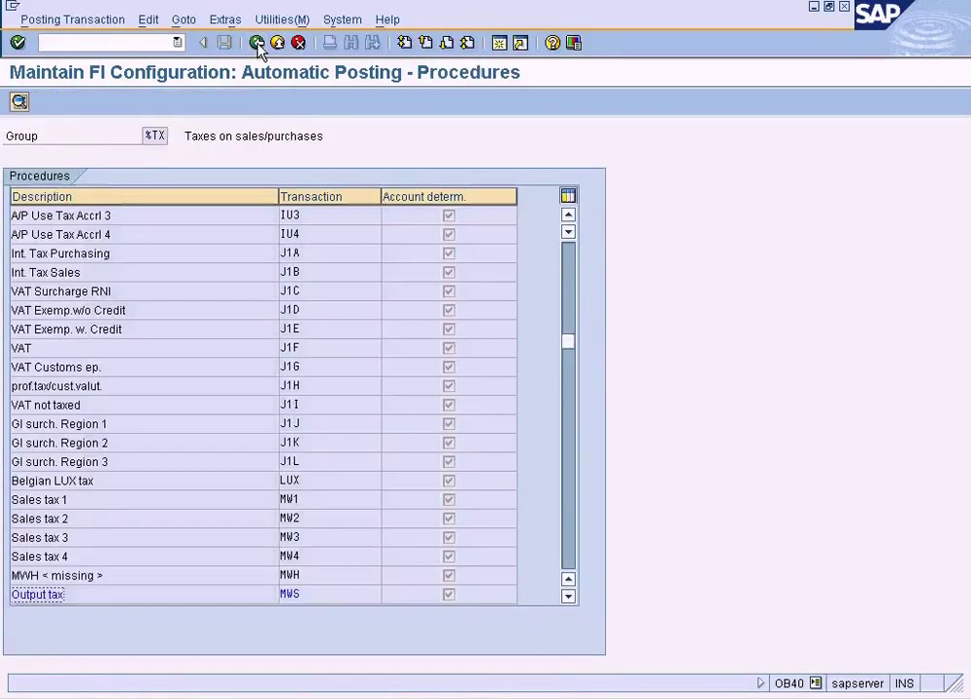
# - Compare Output tax transaction MWS in the tax procedures list with condition type MWST in the sales order's pricing elements
pyautogui.click(567, 595)
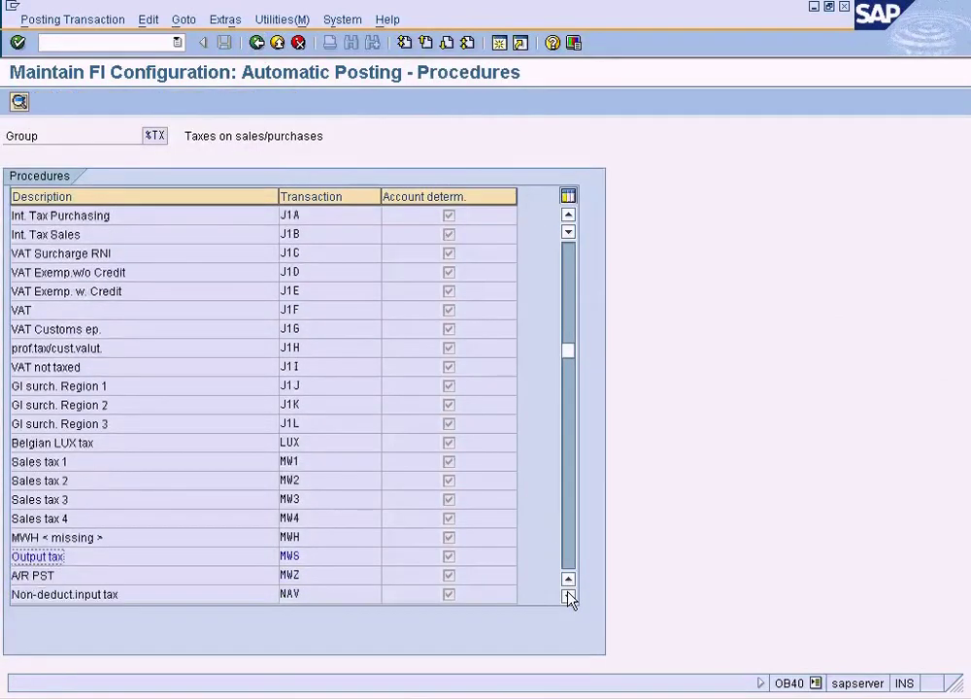
pyautogui.click(568, 595)
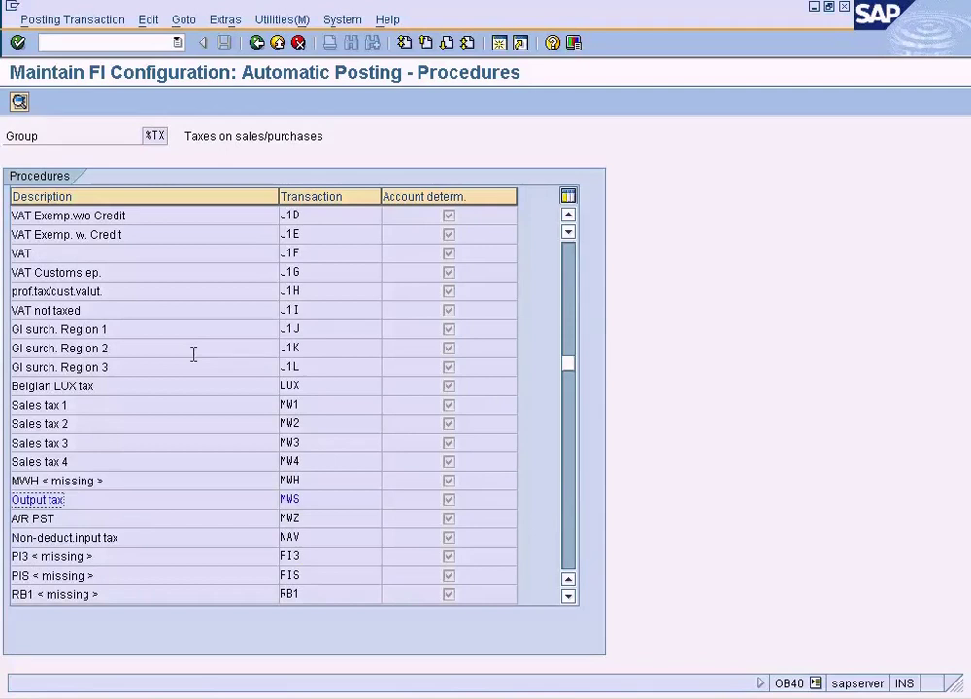
pyautogui.click(314, 497)
pyautogui.doubleClick(312, 497)
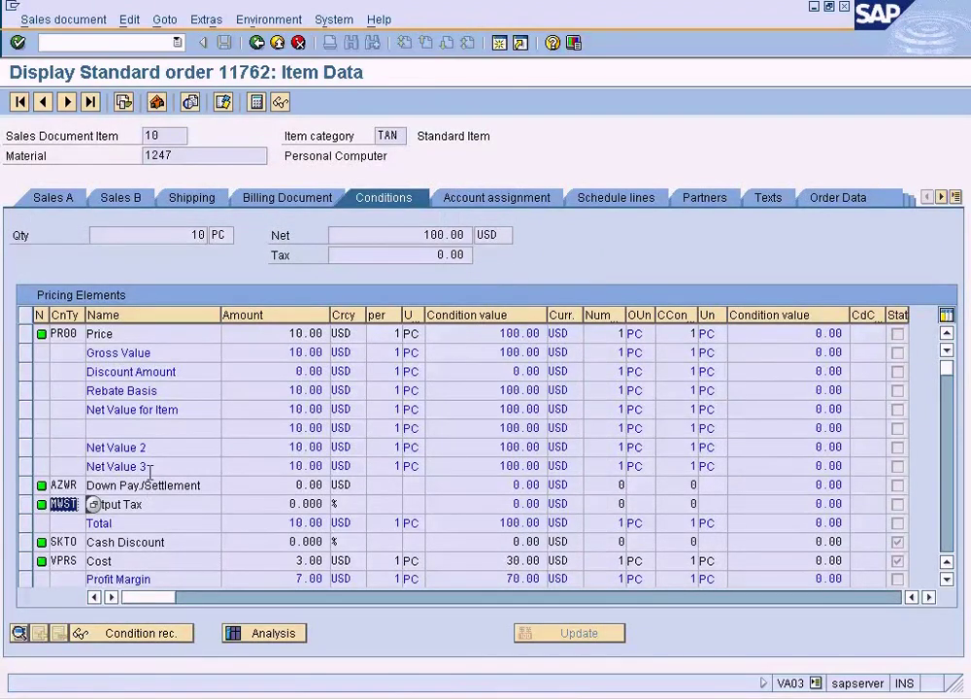
pyautogui.click(76, 503)
pyautogui.hotkey('alt', 'Tab')
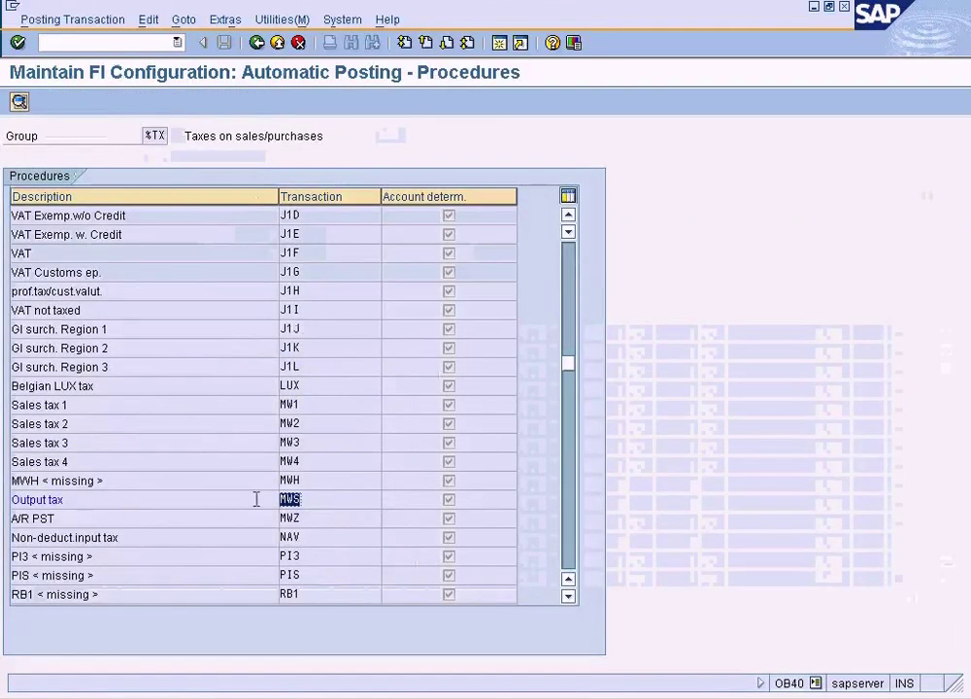
pyautogui.hotkey('alt', 'Tab')
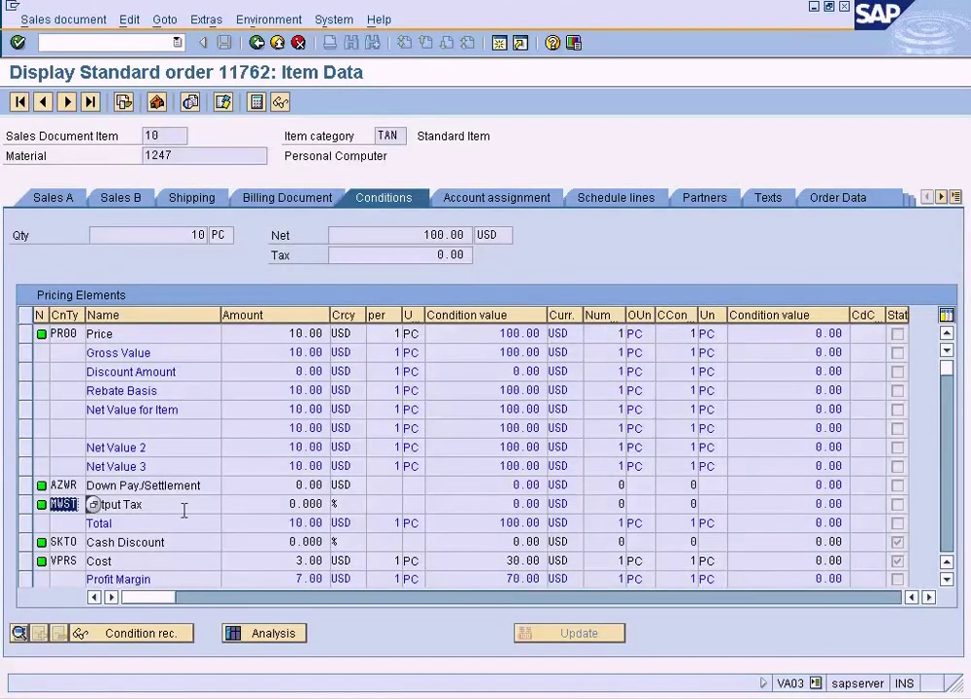
# - Open the details of the order's MWST condition and compare its account key with the Output tax transaction in the procedures list
pyautogui.click(149, 504)
pyautogui.doubleClick(137, 505)
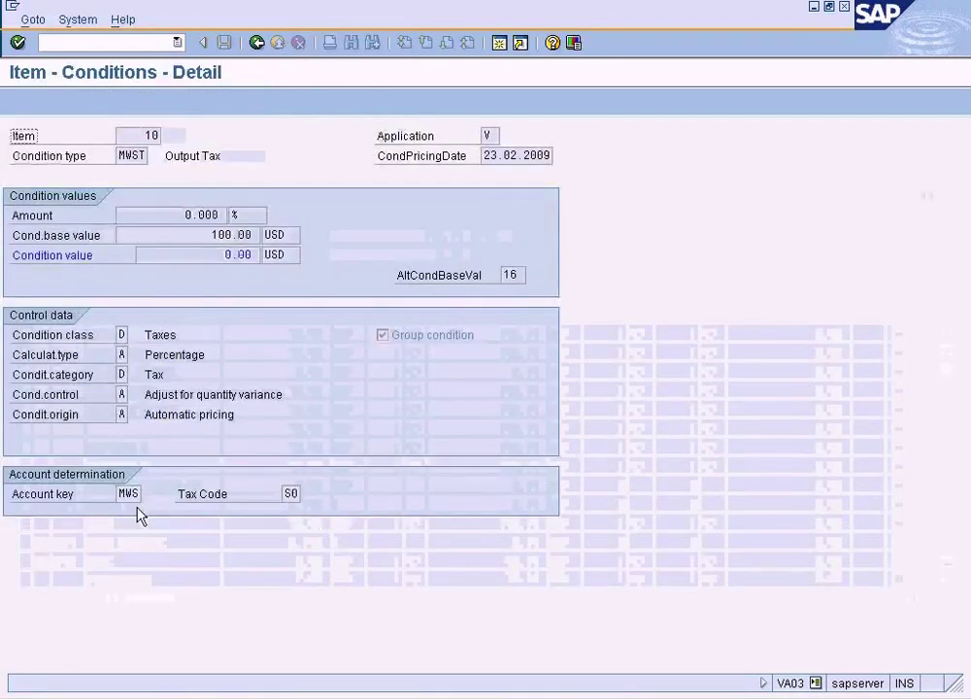
pyautogui.click(131, 156)
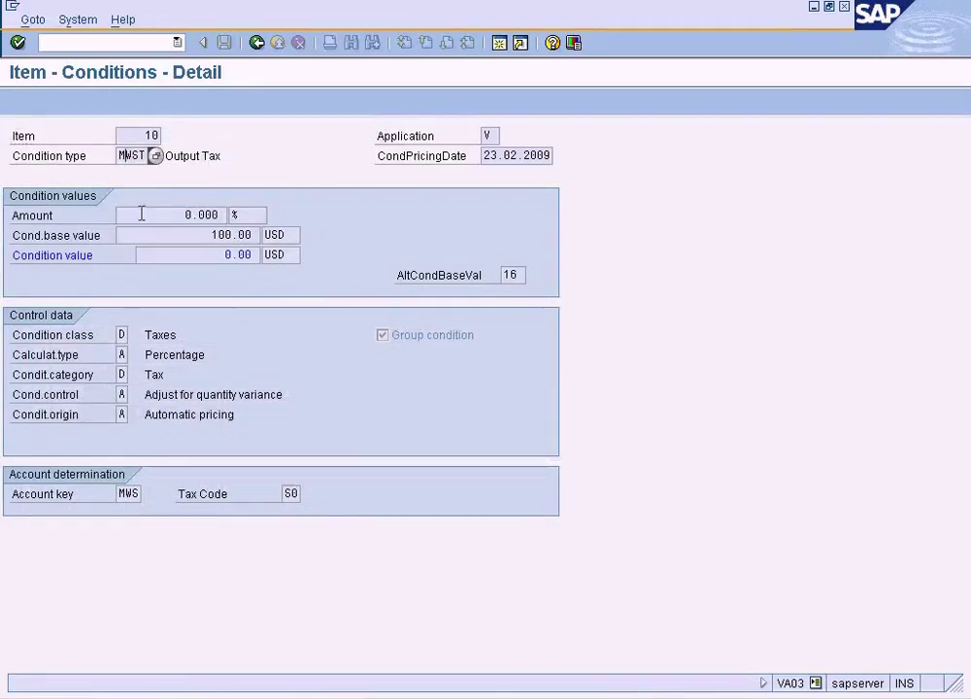
pyautogui.click(127, 492)
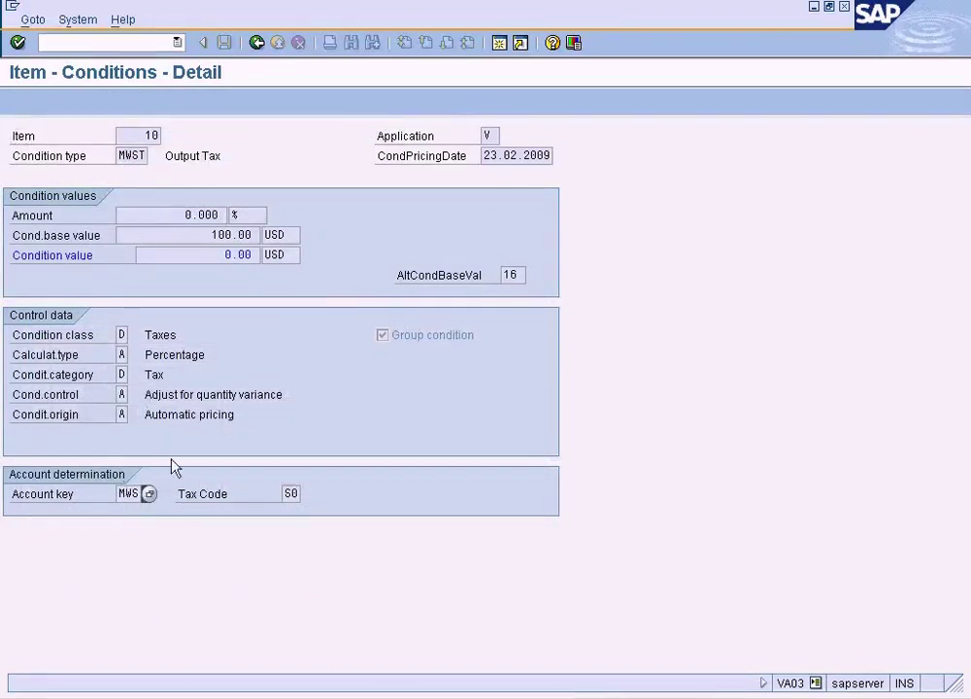
pyautogui.doubleClick(141, 491)
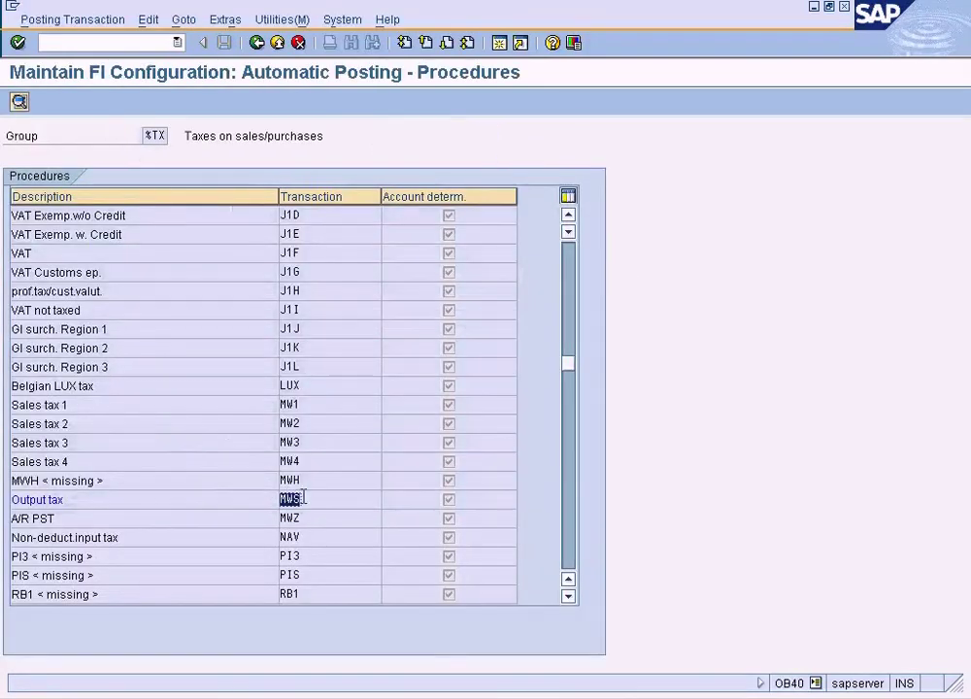
pyautogui.click(303, 497)
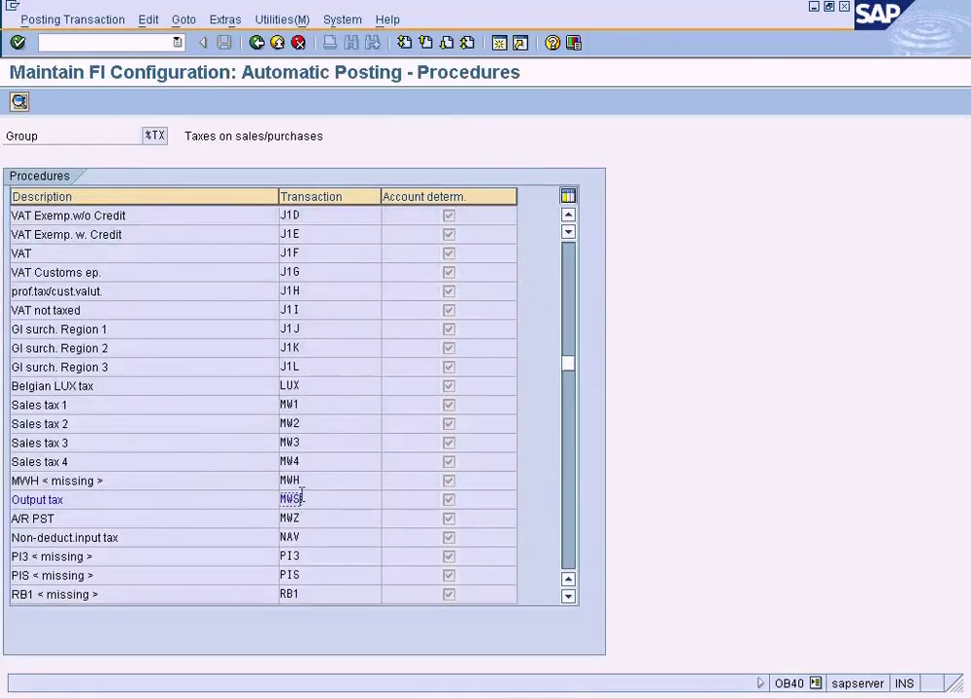
# - Return to the IMG and reopen Define Tax Accounts under Financial Accounting Global Settings, Tax on Sales/Purchases, Posting
pyautogui.click(256, 43)
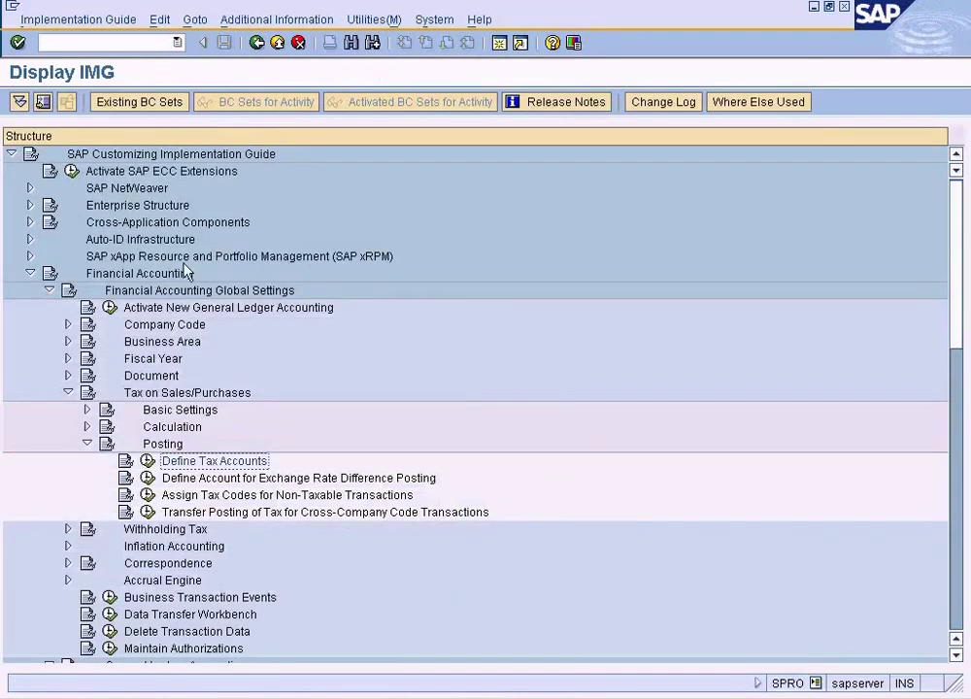
pyautogui.click(113, 277)
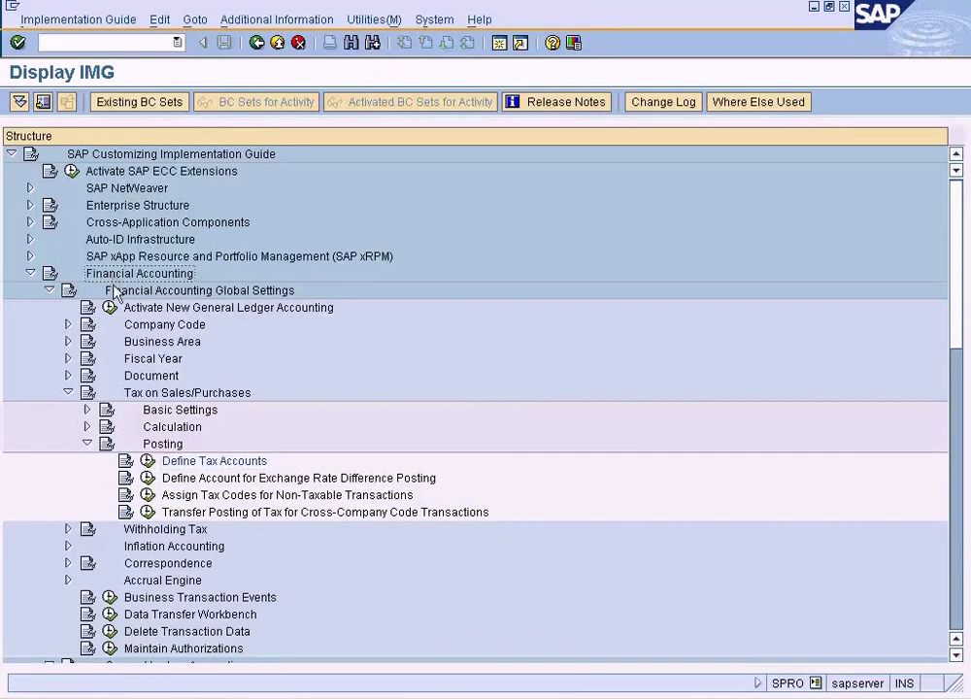
pyautogui.click(163, 393)
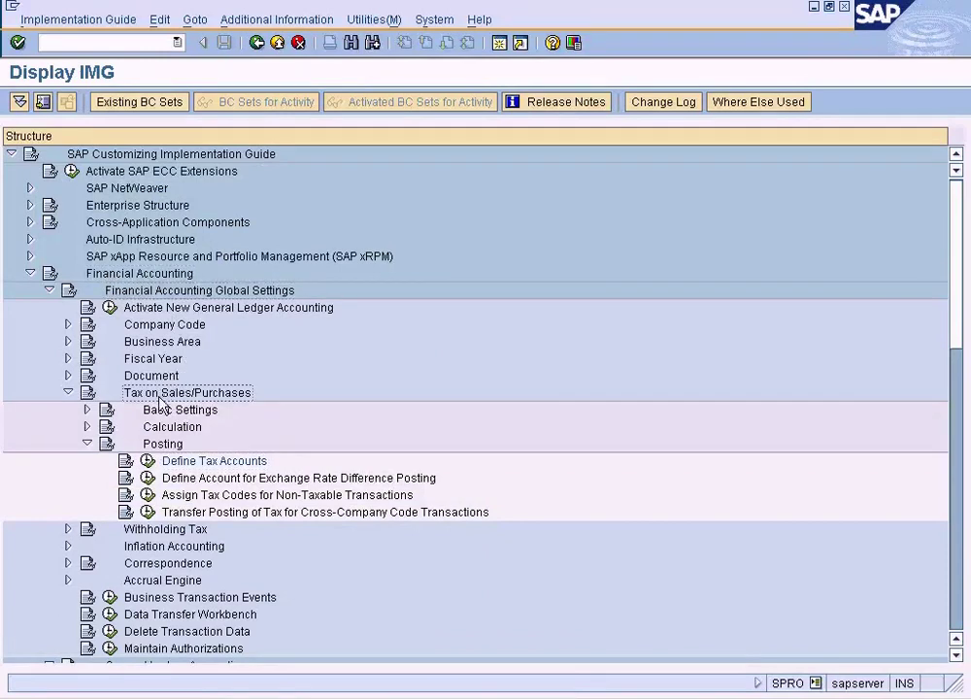
pyautogui.click(151, 463)
pyautogui.click(147, 464)
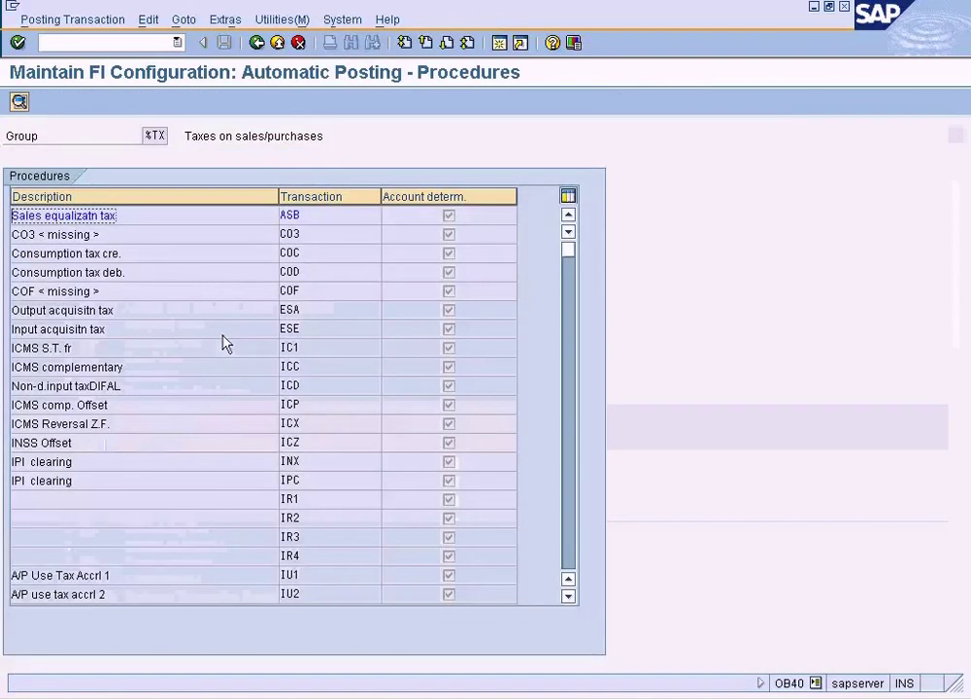
# - Locate Output tax transaction MWS in the list of tax procedures
pyautogui.click(569, 547)
pyautogui.click(567, 520)
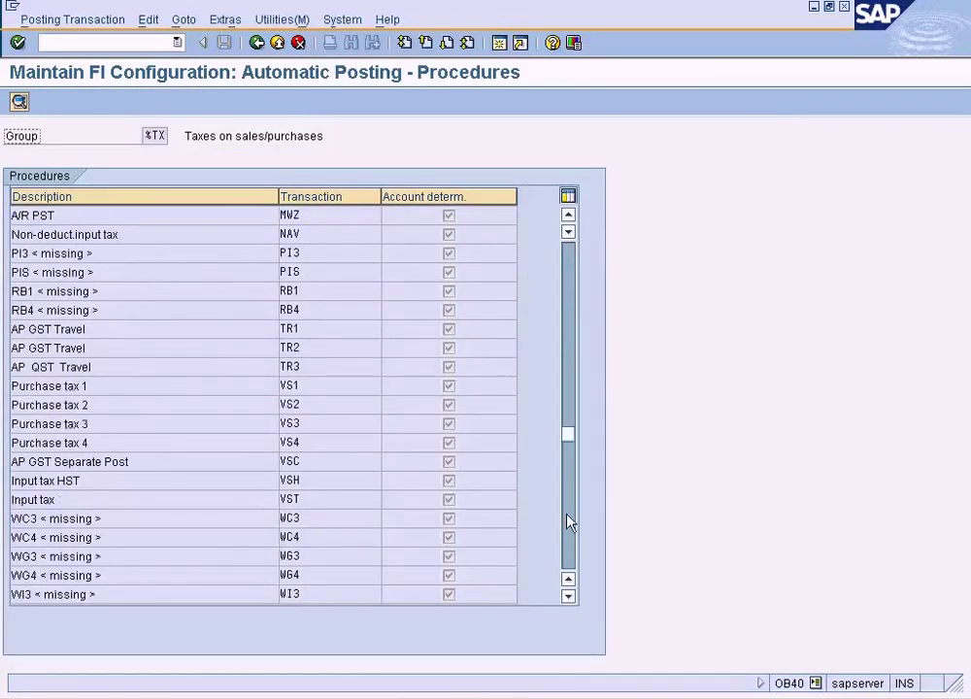
pyautogui.click(567, 216)
pyautogui.click(567, 215)
pyautogui.click(567, 215)
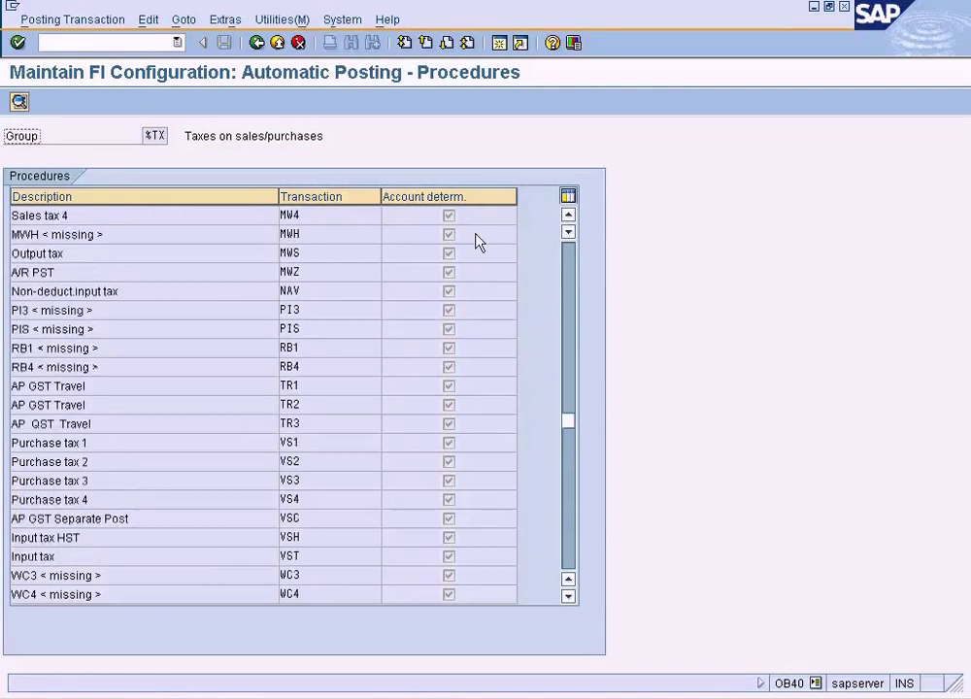
pyautogui.click(305, 254)
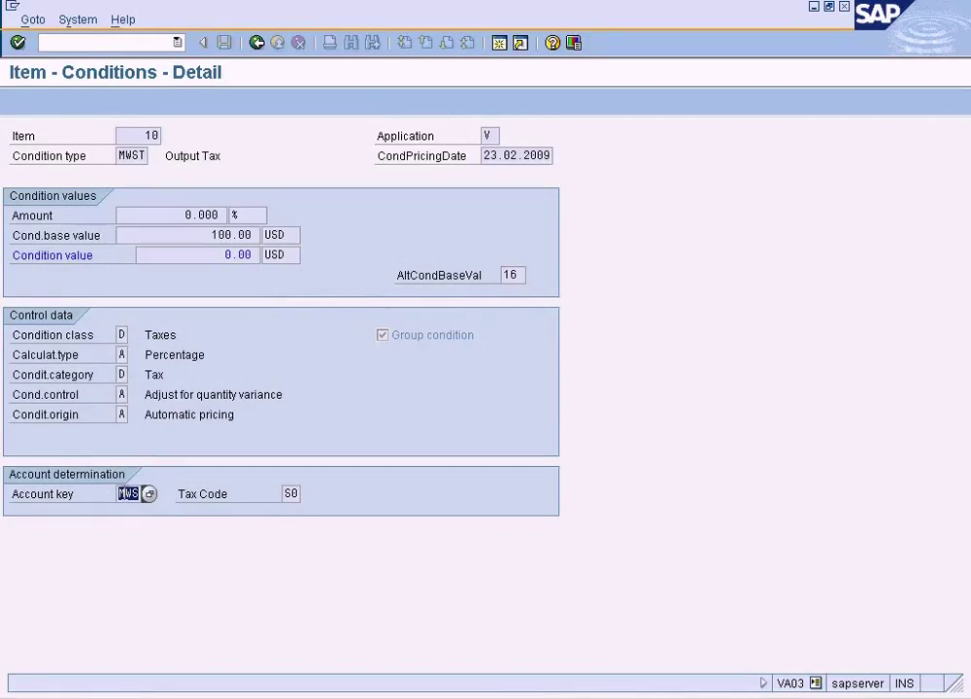
# - Go back to the order item's pricing conditions and reopen the MWST condition details to check the account key
pyautogui.click(257, 43)
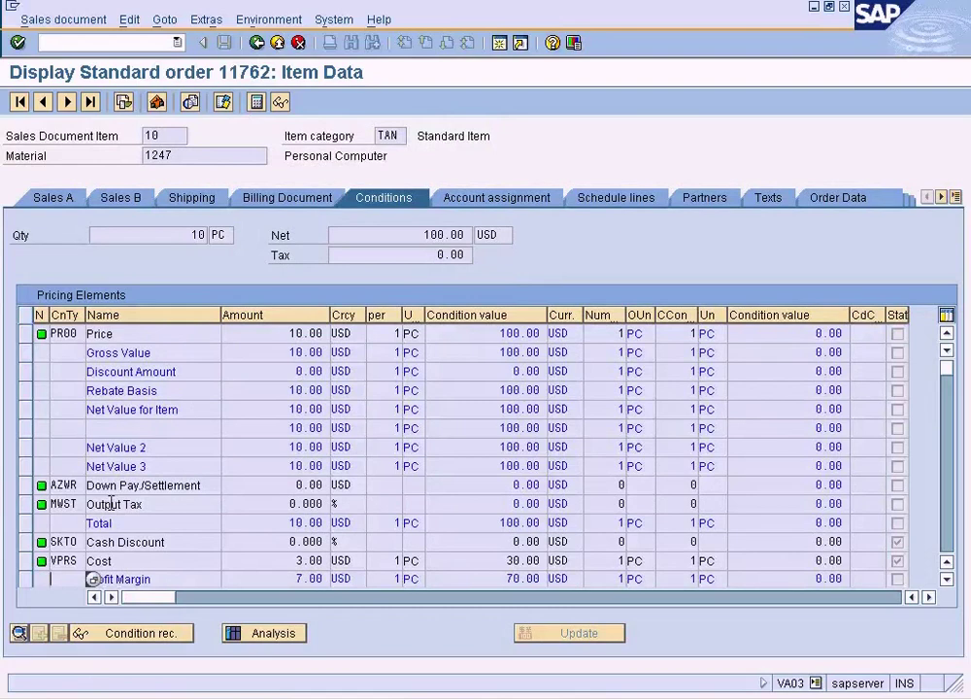
pyautogui.doubleClick(112, 504)
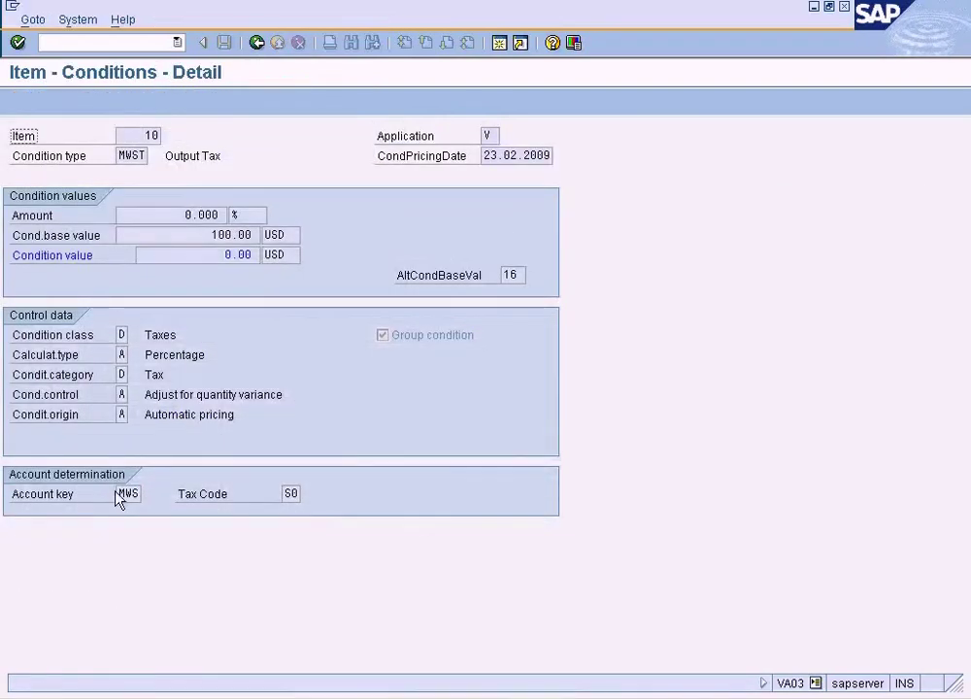
pyautogui.doubleClick(138, 492)
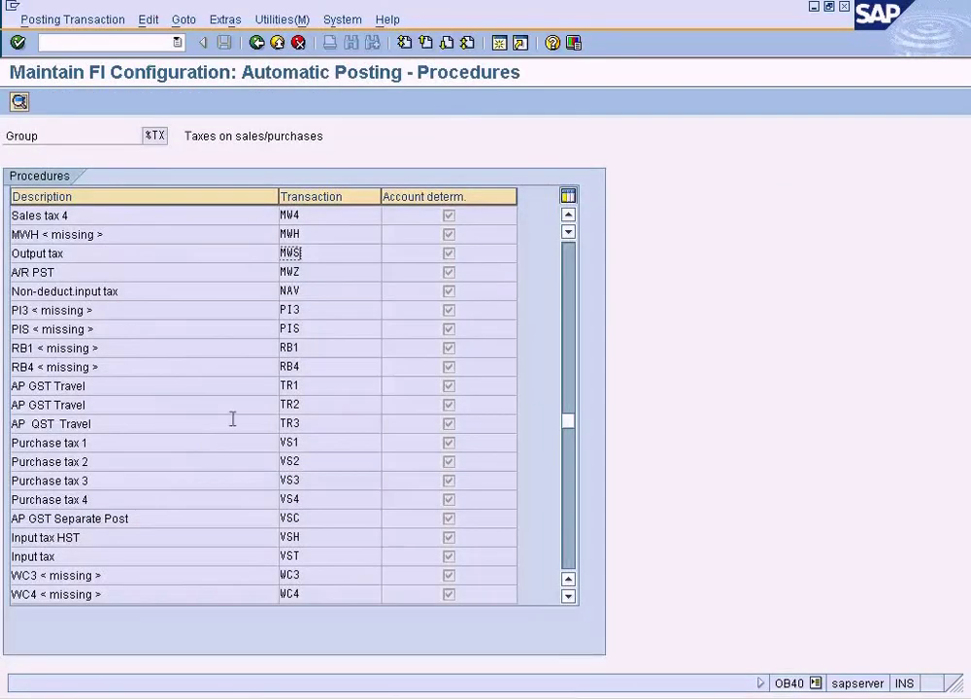
# - Open the account assignment of Output tax transaction MWS for chart of accounts SUN
pyautogui.moveTo(320, 217); pyautogui.dragTo(269, 222)
pyautogui.click(301, 252)
pyautogui.doubleClick(294, 253)
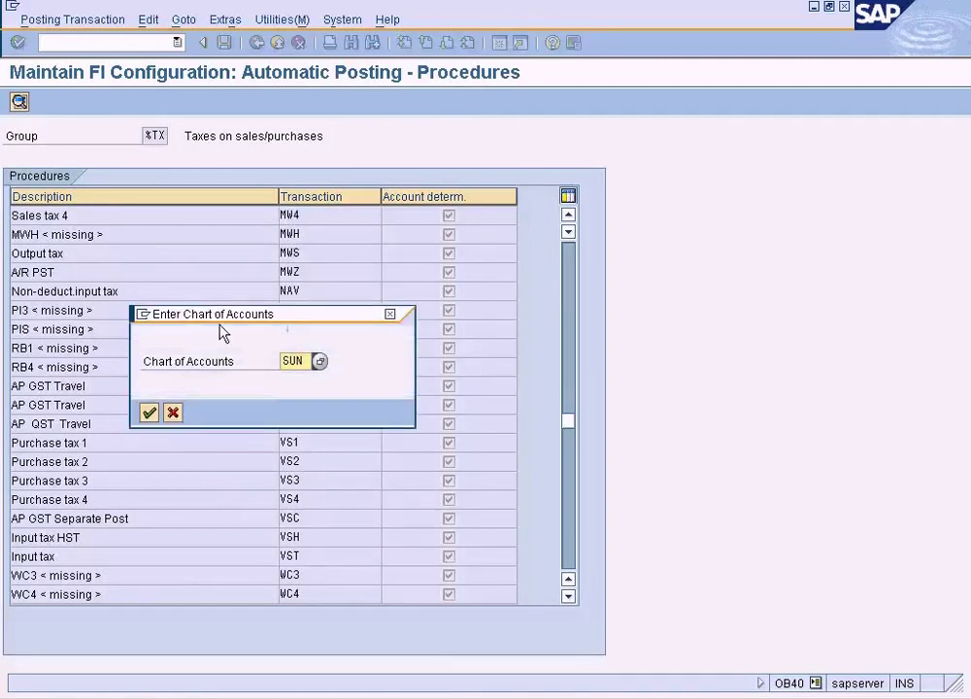
pyautogui.click(148, 412)
# - Assign G/L account 900101 Output Tax to transaction MWS, picking it from the company code's account list
pyautogui.click(61, 234)
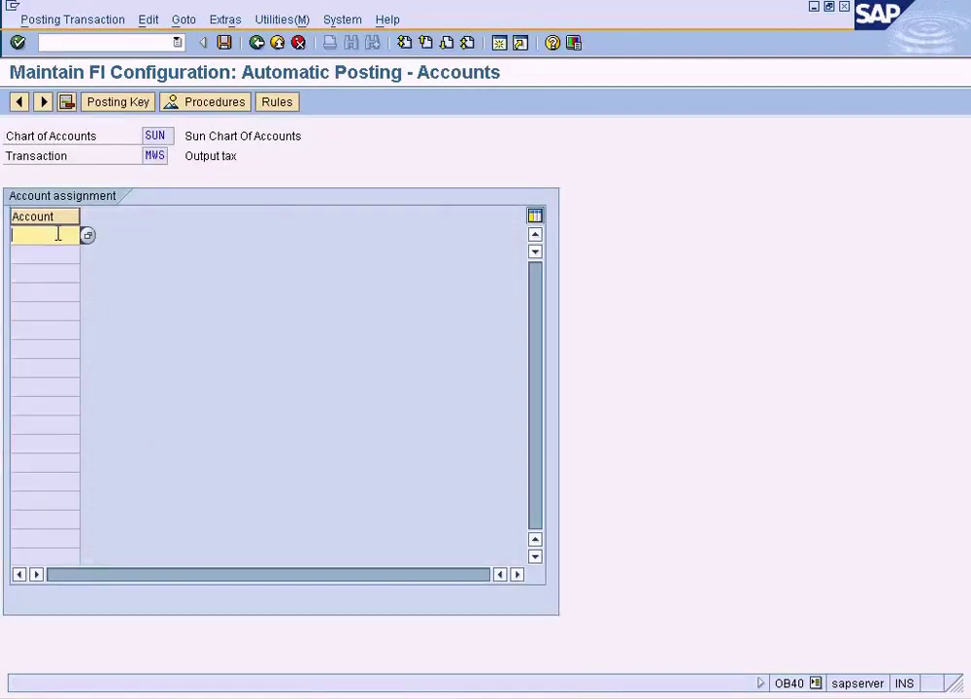
pyautogui.click(87, 236)
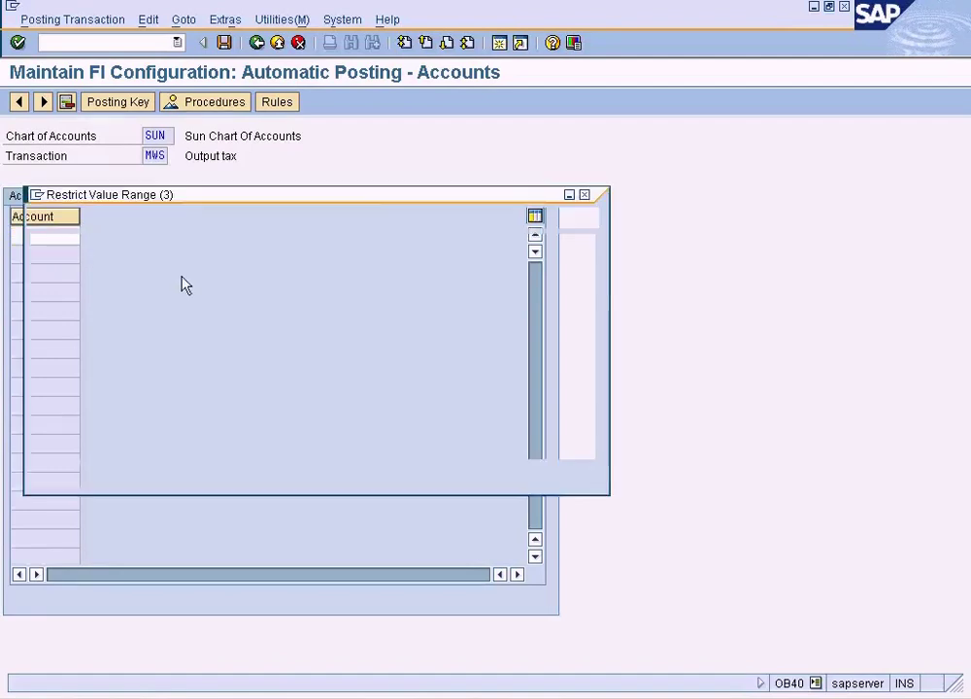
pyautogui.click(39, 475)
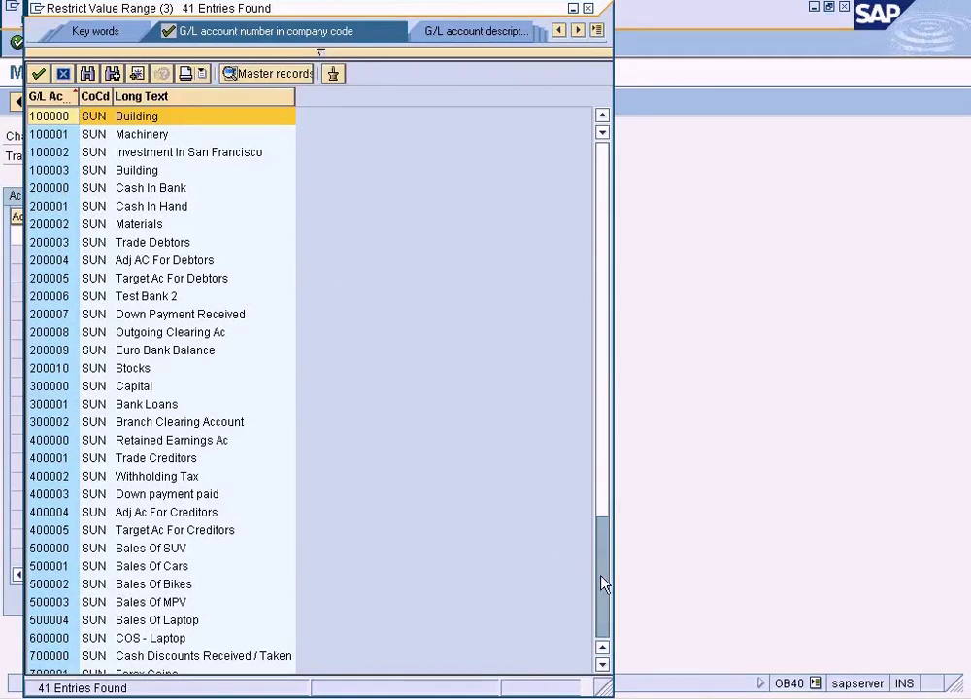
pyautogui.moveTo(603, 497); pyautogui.dragTo(604, 548)
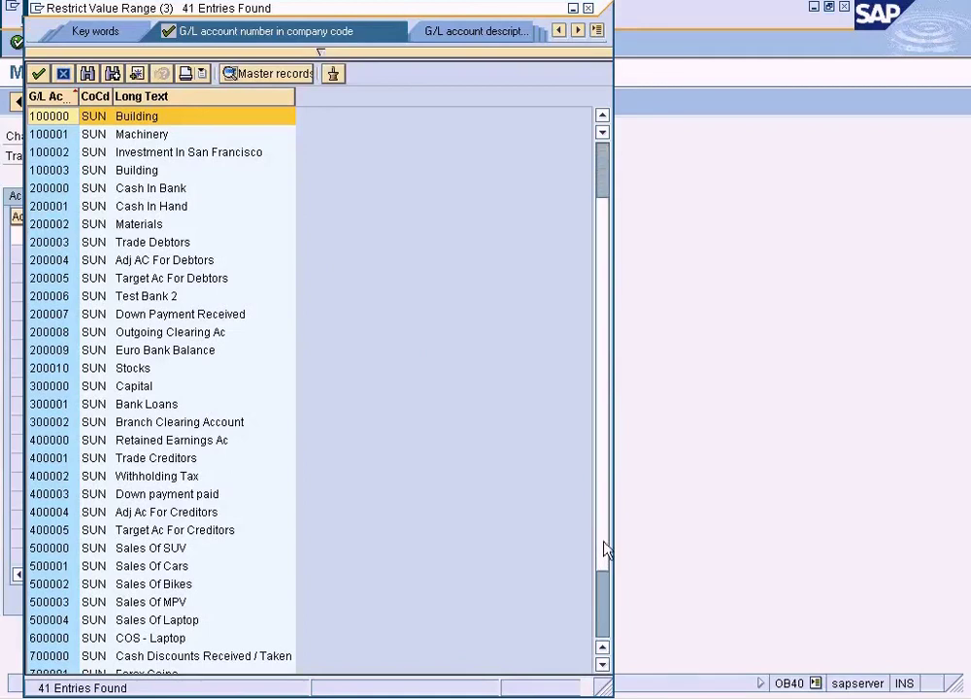
pyautogui.click(603, 621)
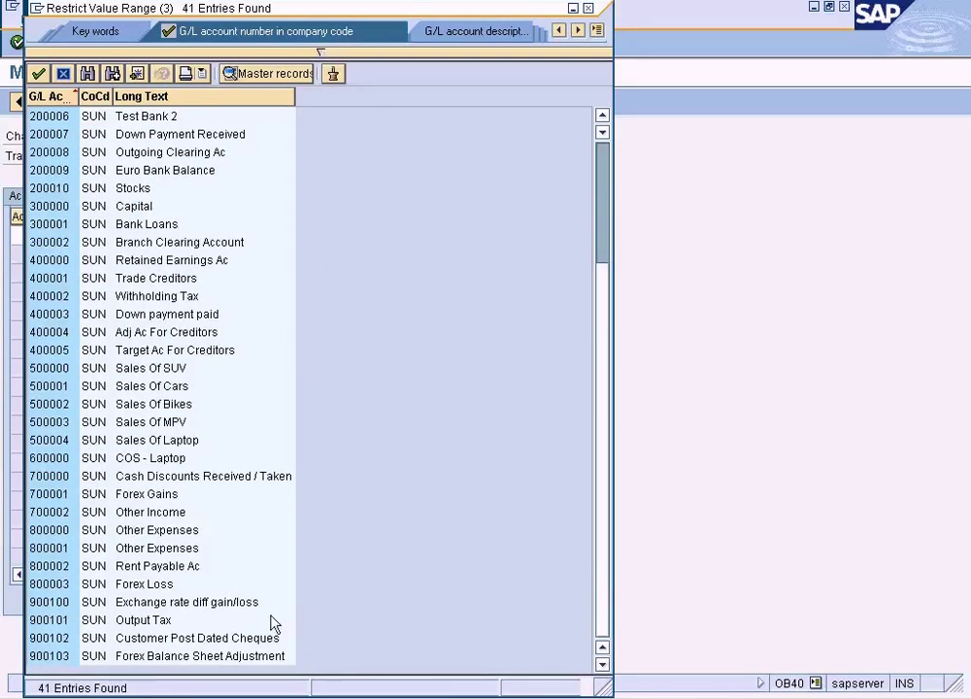
pyautogui.click(169, 622)
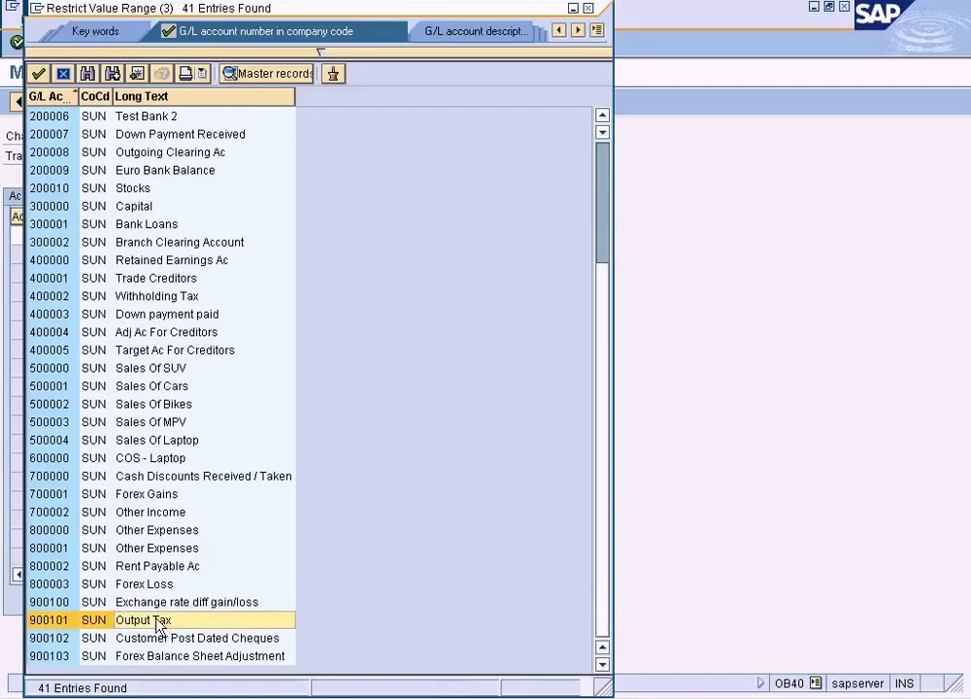
pyautogui.doubleClick(155, 624)
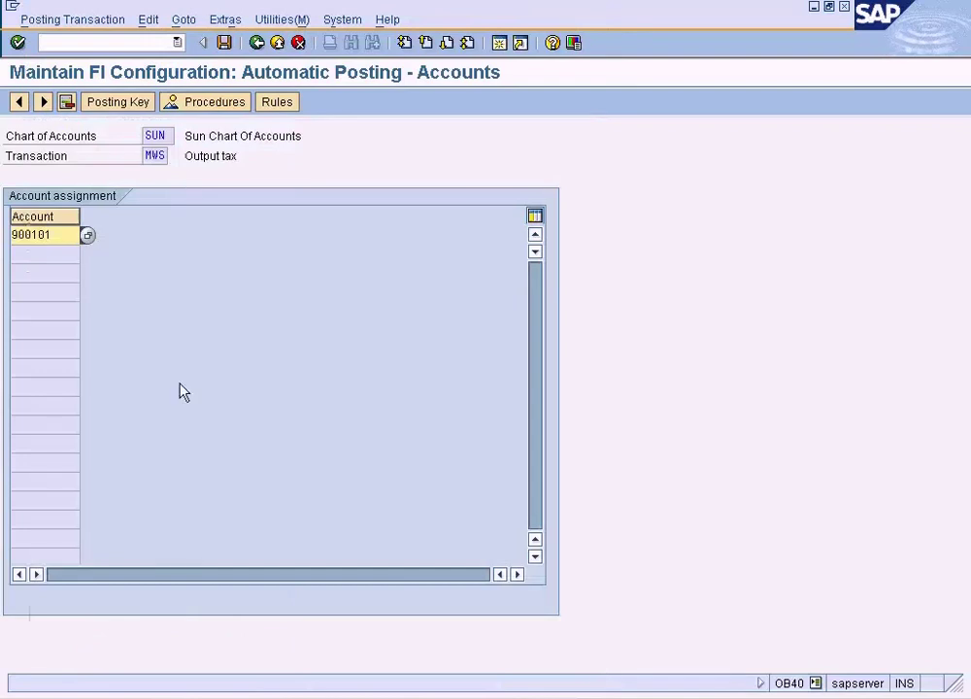
# - Save the Output tax account assignment and return to the IMG structure
pyautogui.click(224, 43)
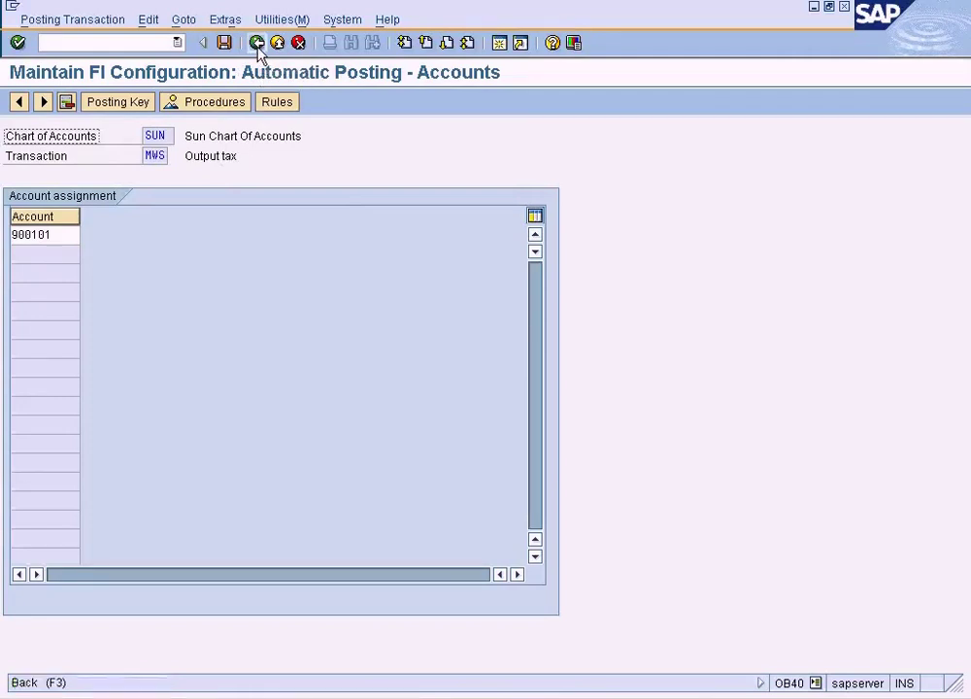
pyautogui.click(257, 44)
pyautogui.click(257, 44)
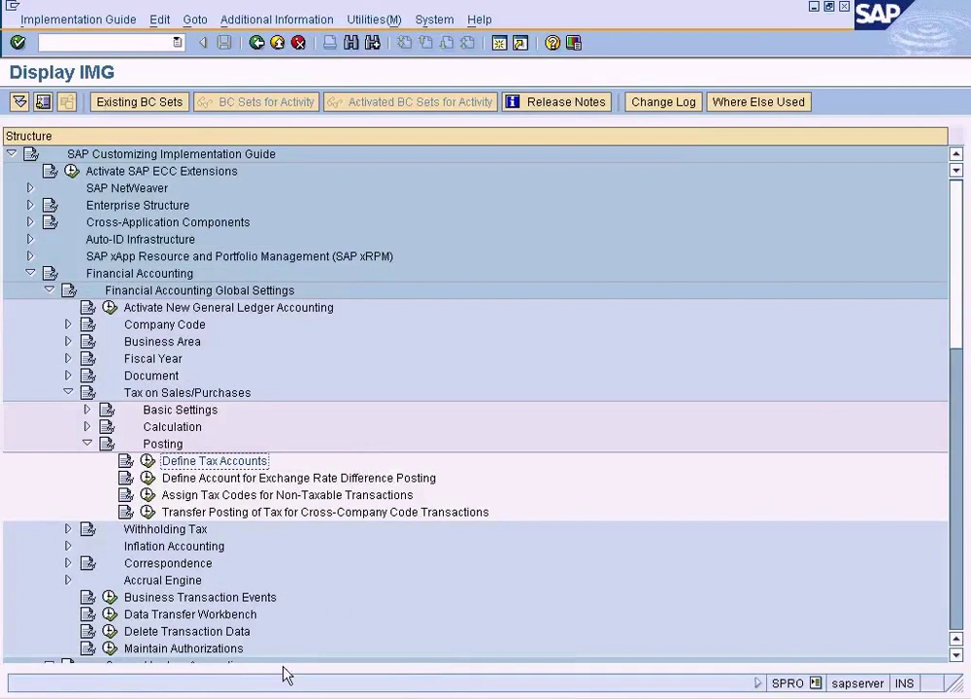
# - Switch to the VF02 session, try to release the F2 invoice to accounting and open the long text of the error message
pyautogui.click(286, 695)
pyautogui.click(245, 671)
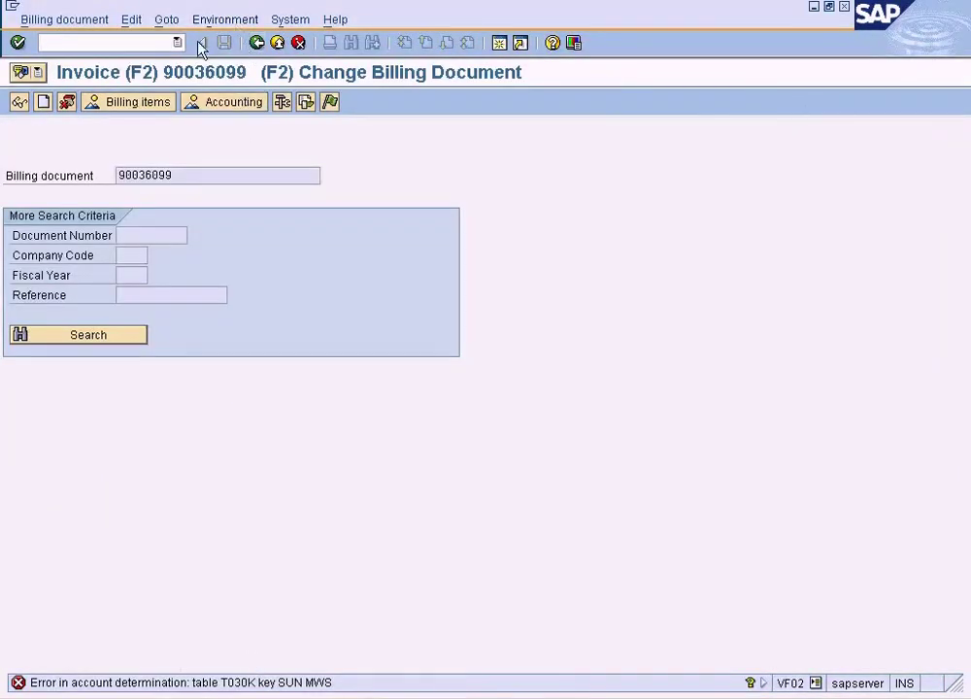
pyautogui.click(96, 25)
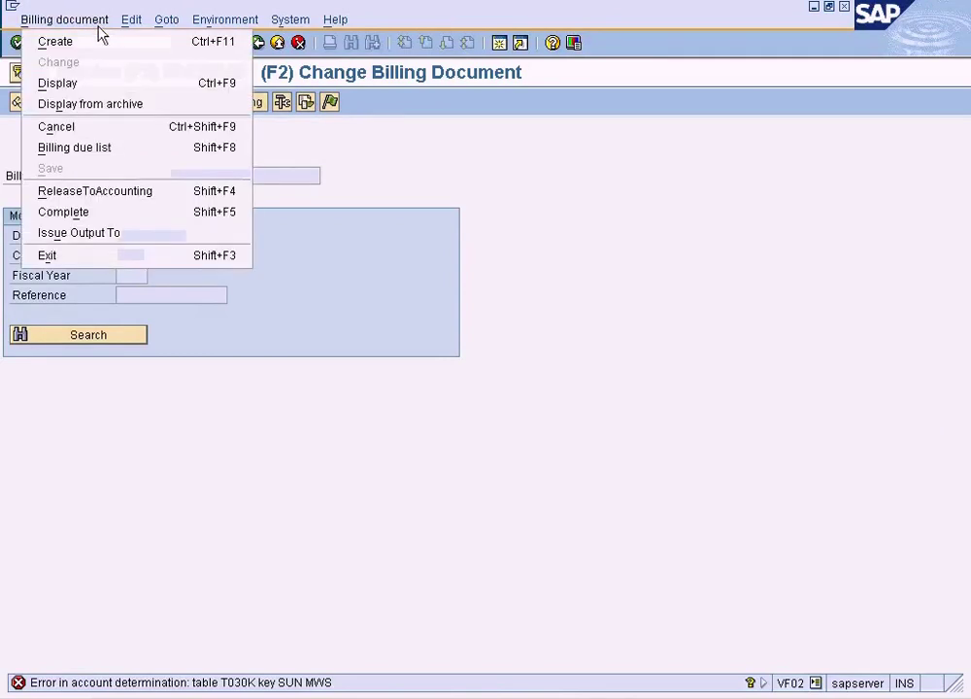
pyautogui.click(335, 144)
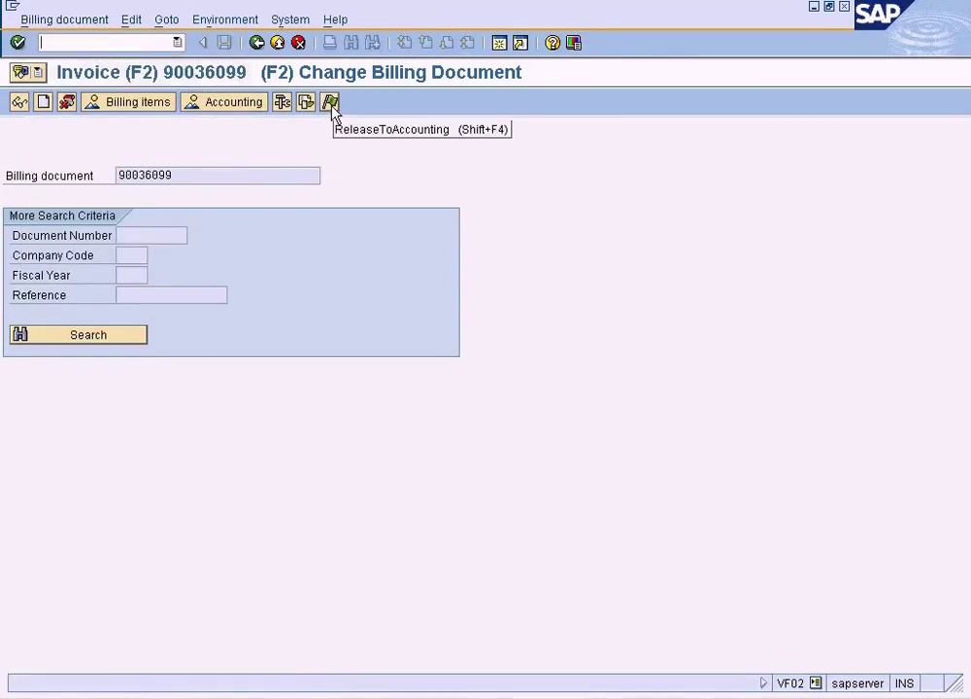
pyautogui.click(330, 103)
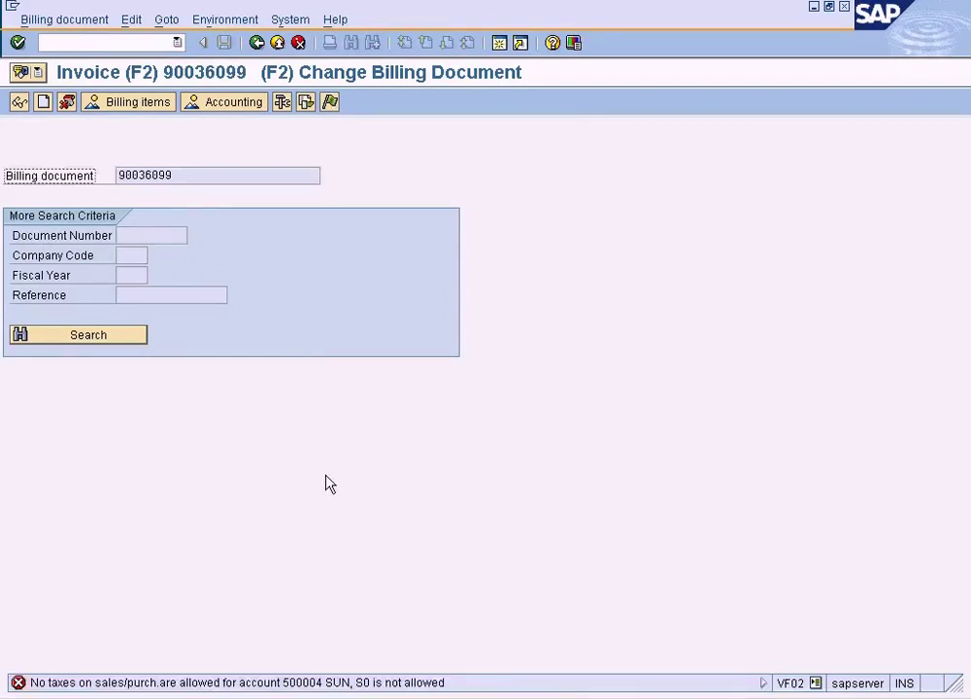
pyautogui.doubleClick(338, 683)
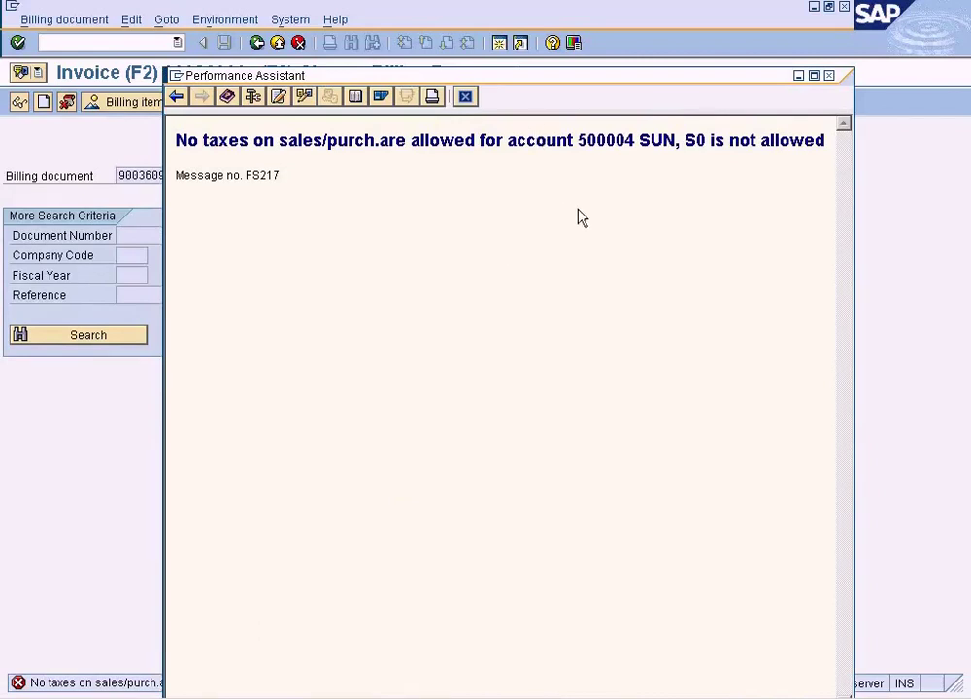
# - Close the error text and open G/L account 500004 with transaction /nfs00 in the IMG session
pyautogui.doubleClick(605, 140)
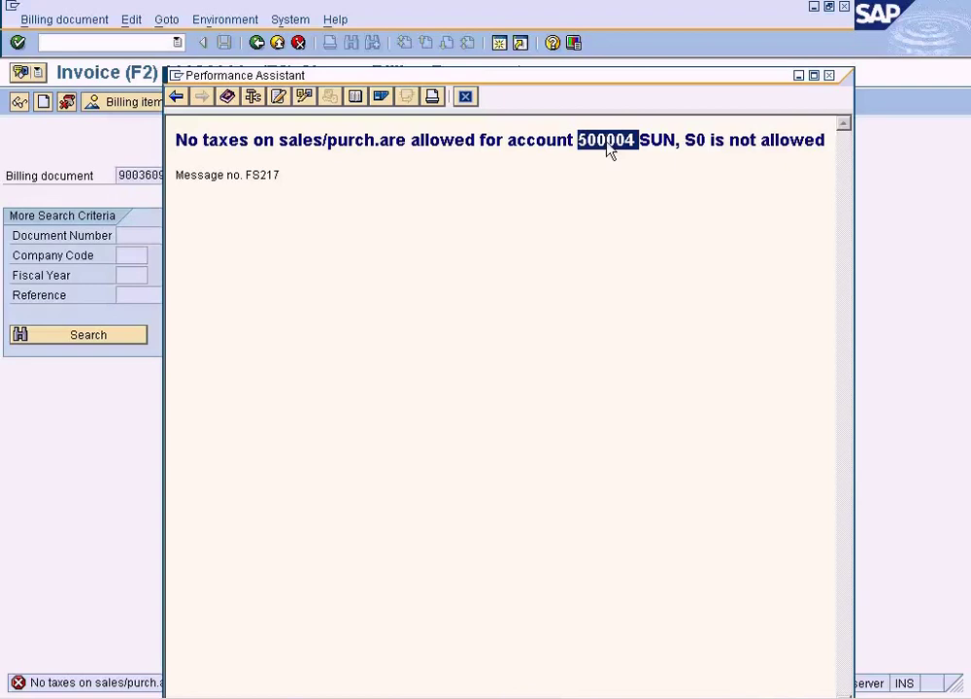
pyautogui.click(465, 96)
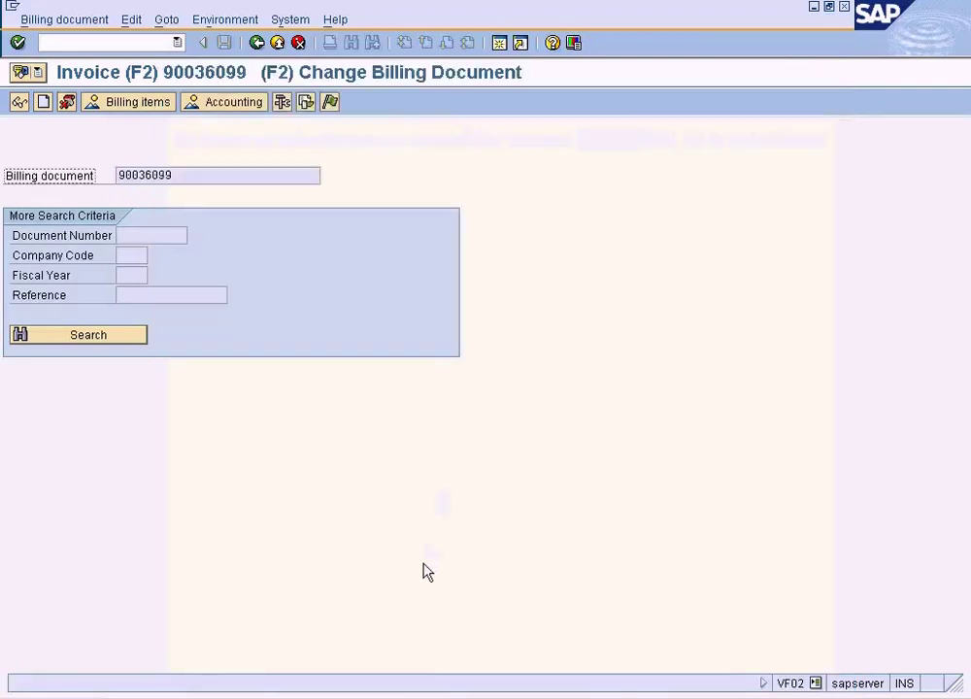
pyautogui.click(288, 691)
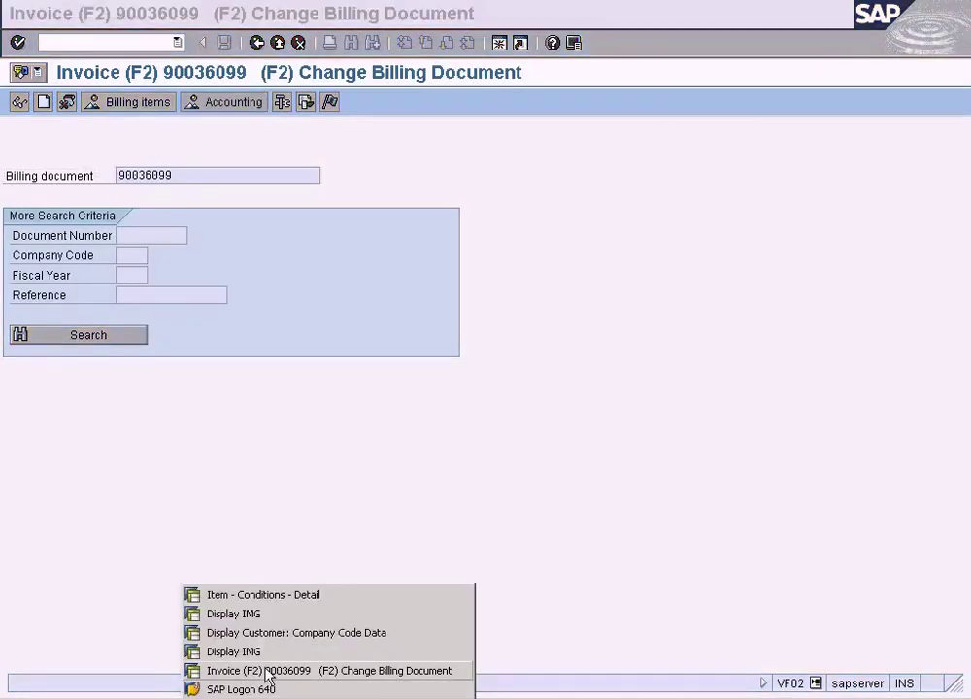
pyautogui.click(277, 618)
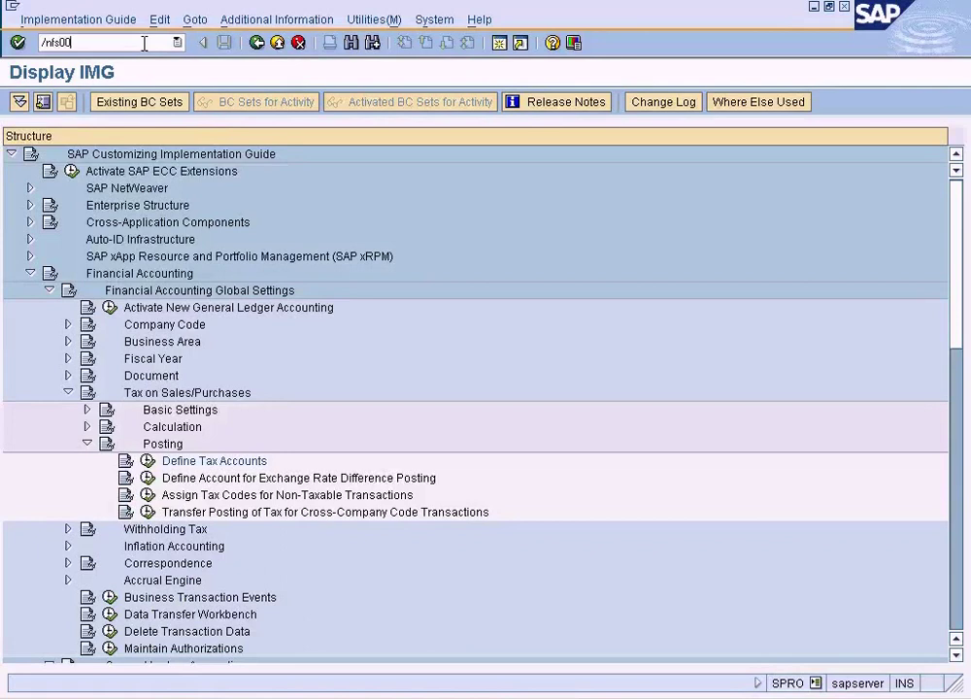
pyautogui.press('Return')
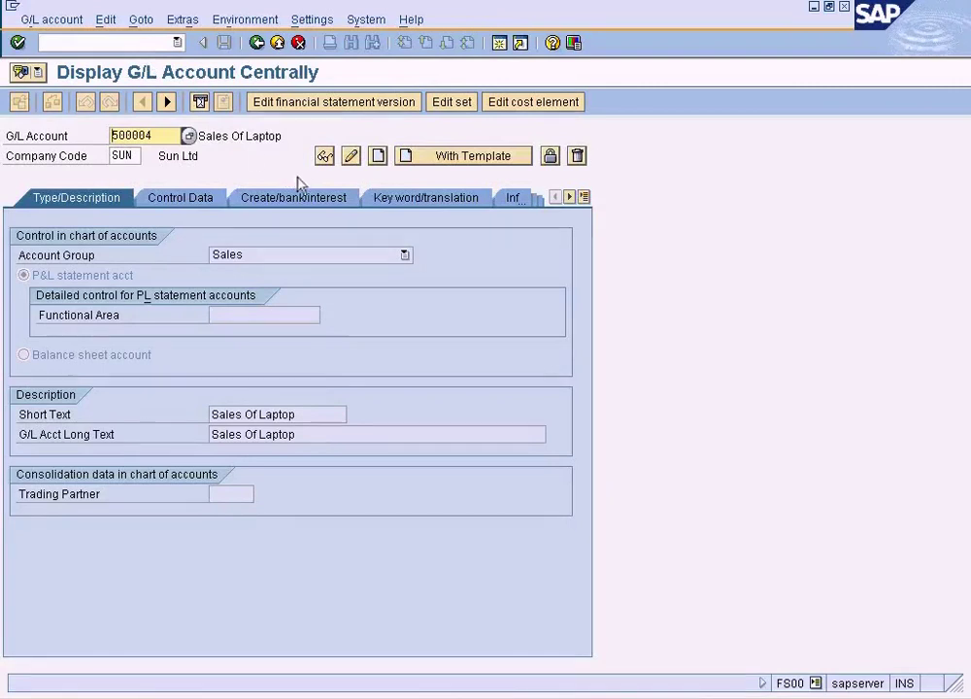
# - In the Sales Of Laptop account's control data, switch to change mode and set the tax category to +, Only output tax allowed
pyautogui.click(201, 201)
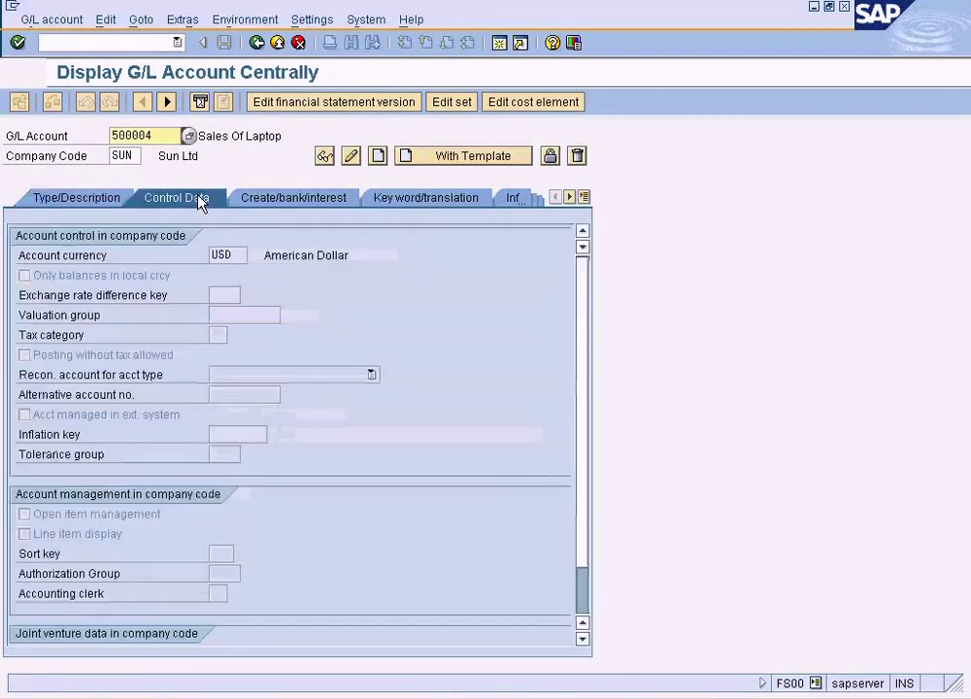
pyautogui.click(54, 19)
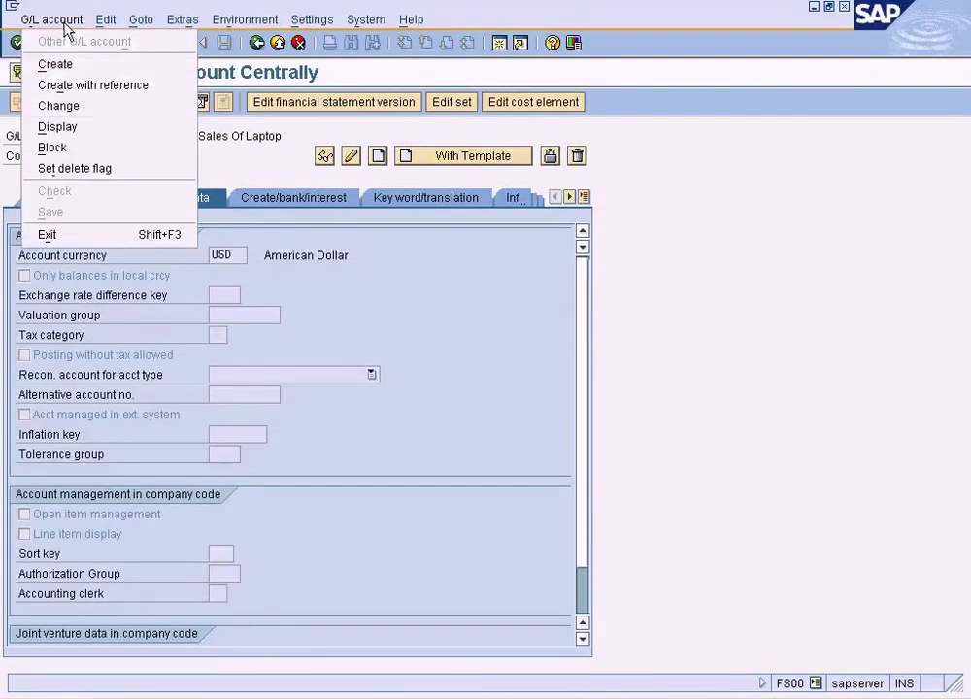
pyautogui.click(58, 104)
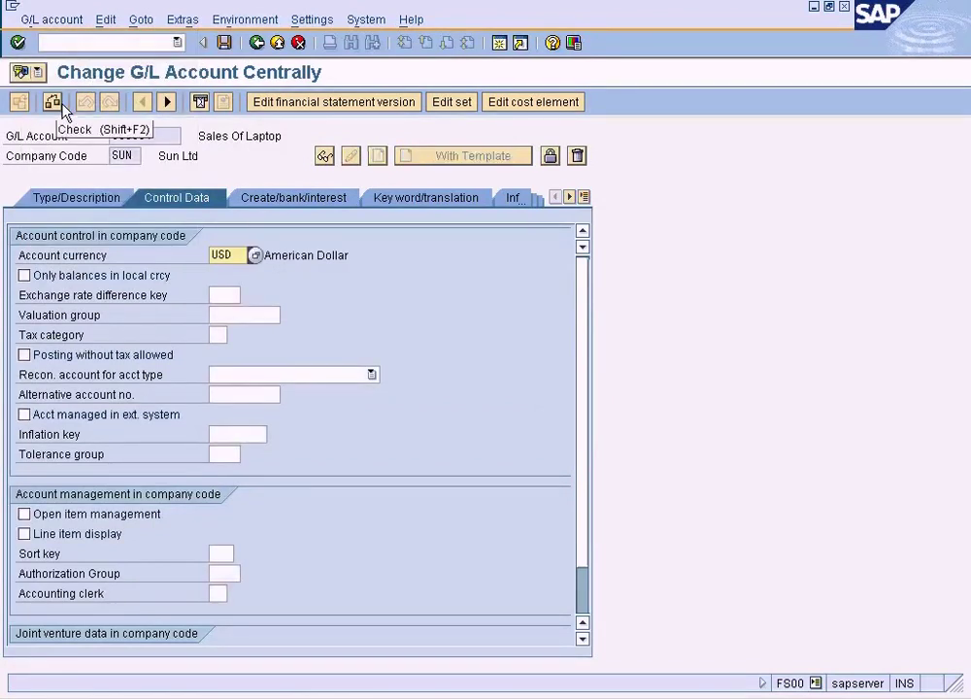
pyautogui.click(219, 337)
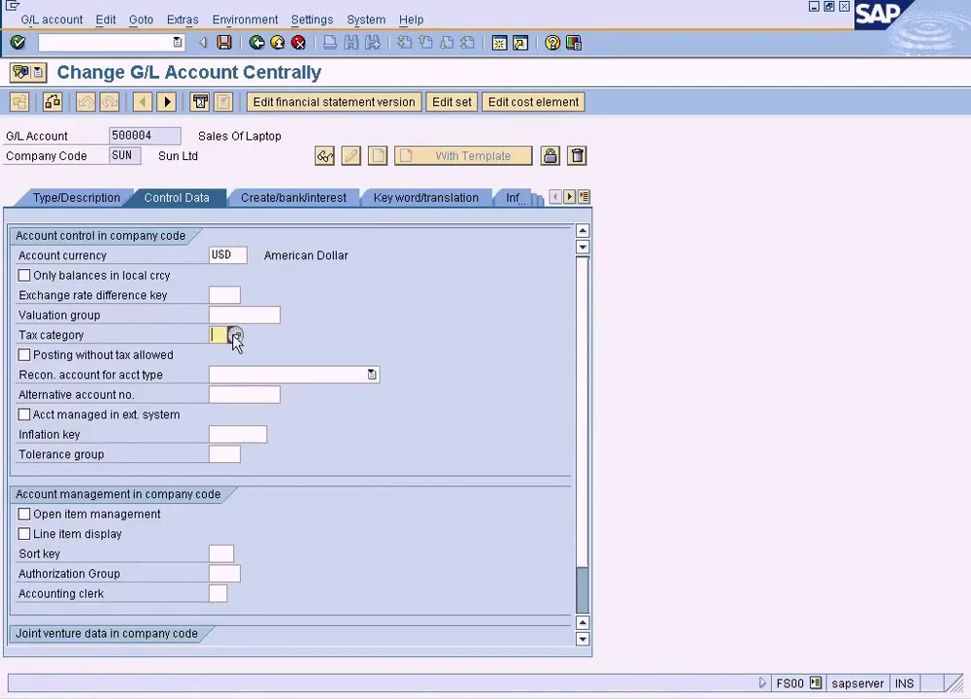
pyautogui.click(235, 335)
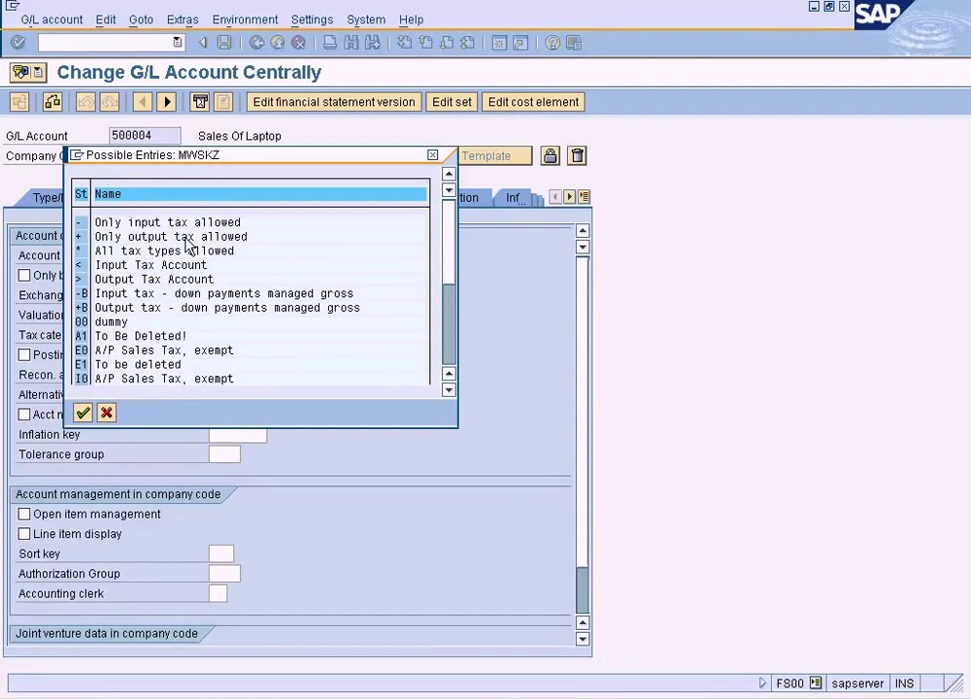
pyautogui.doubleClick(114, 239)
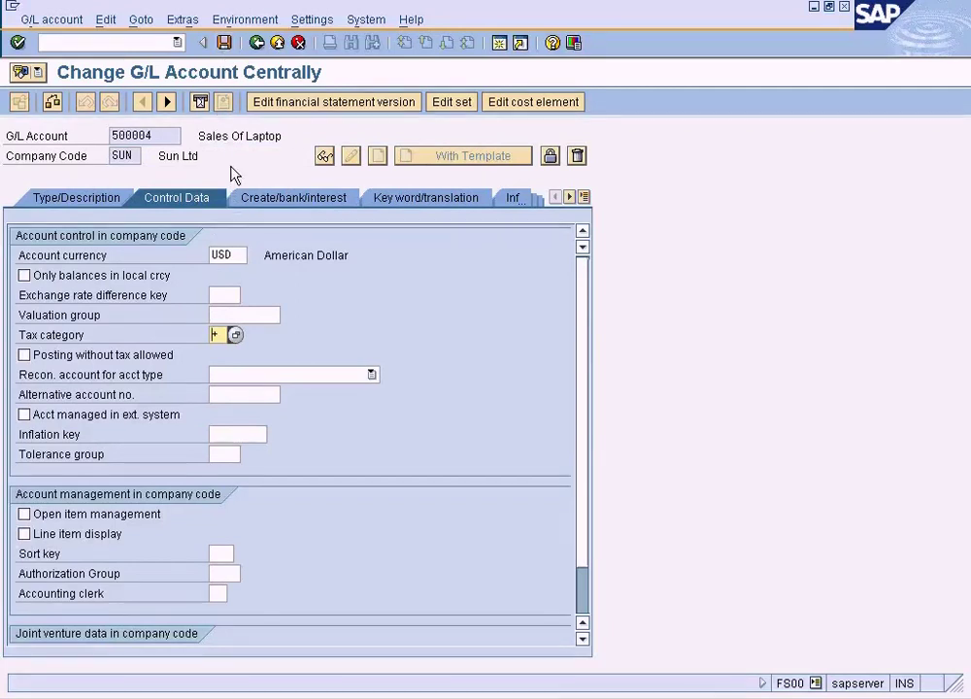
# - Review the available tax category entries again without changing the choice and save the G/L account
pyautogui.click(237, 337)
pyautogui.moveTo(277, 165); pyautogui.dragTo(605, 204)
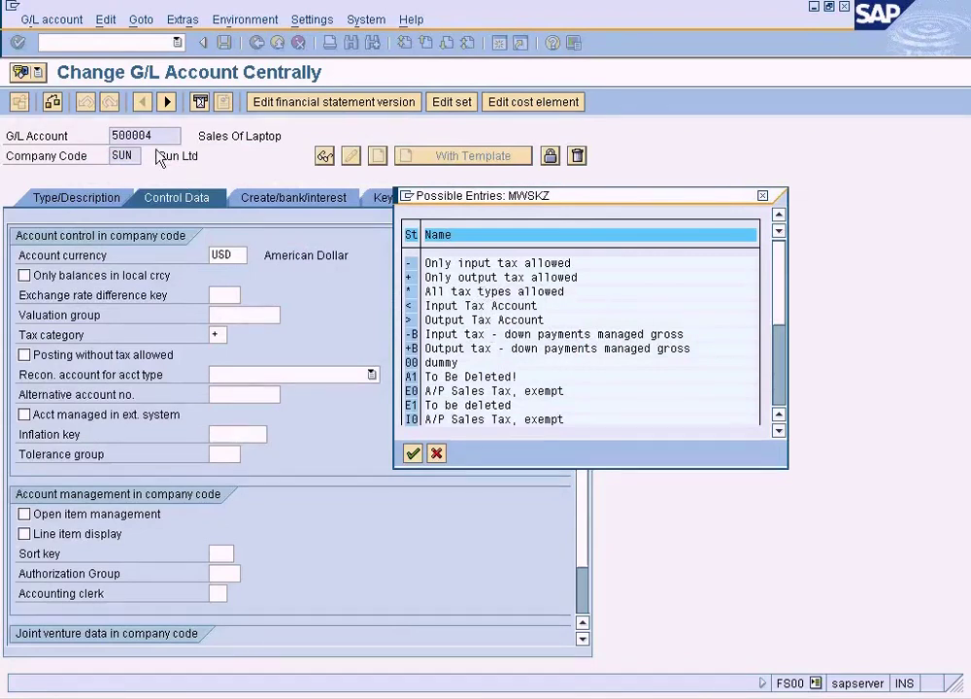
pyautogui.click(437, 454)
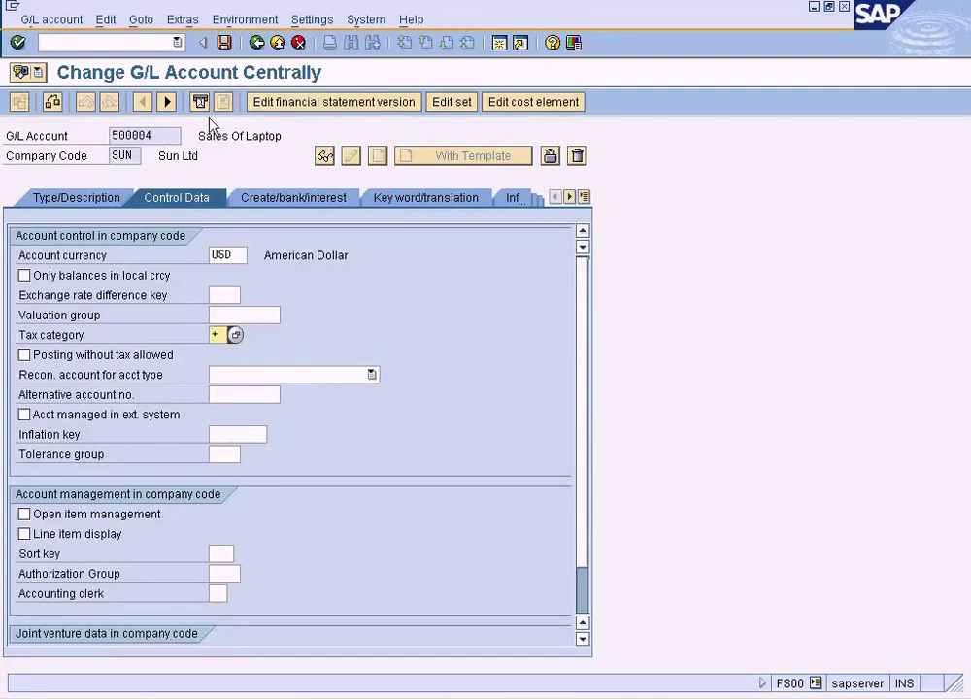
pyautogui.click(224, 43)
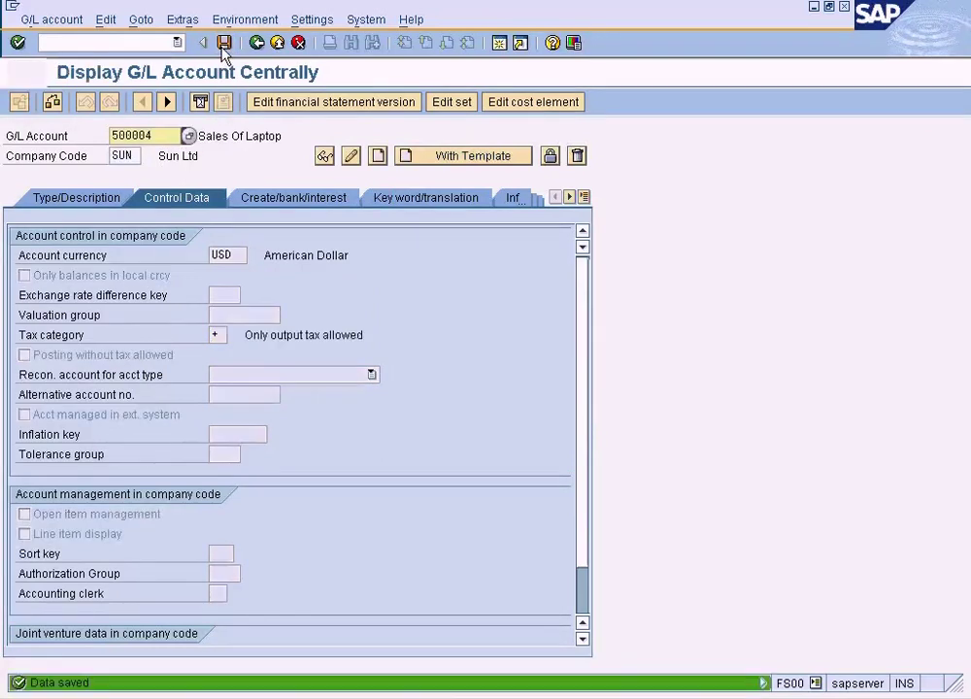
# - Switch to the VF02 session and release the F2 invoice to accounting
pyautogui.click(267, 696)
pyautogui.click(291, 666)
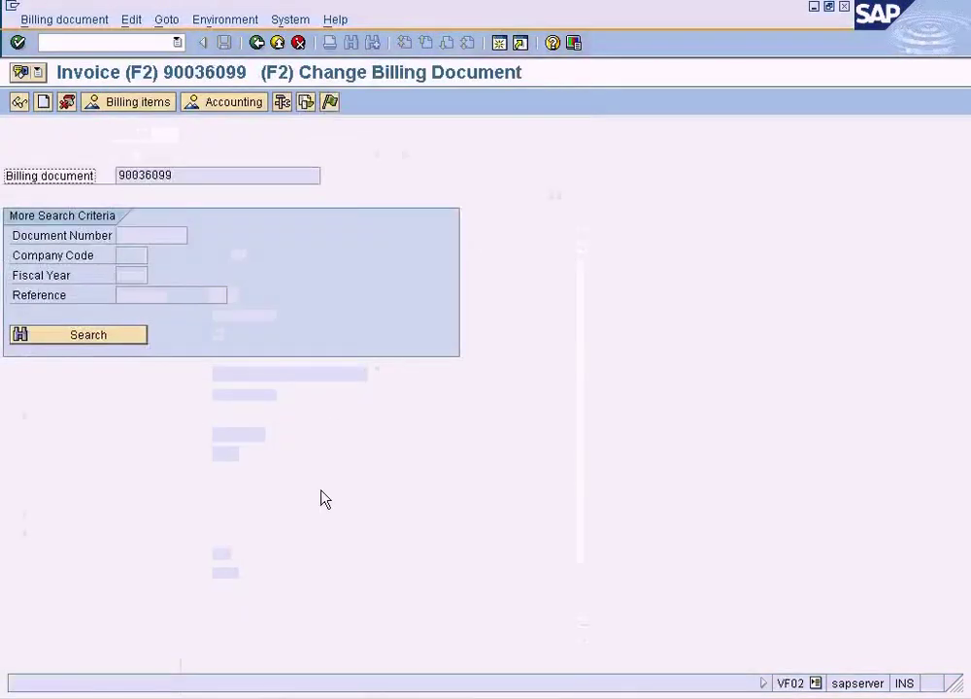
pyautogui.click(330, 103)
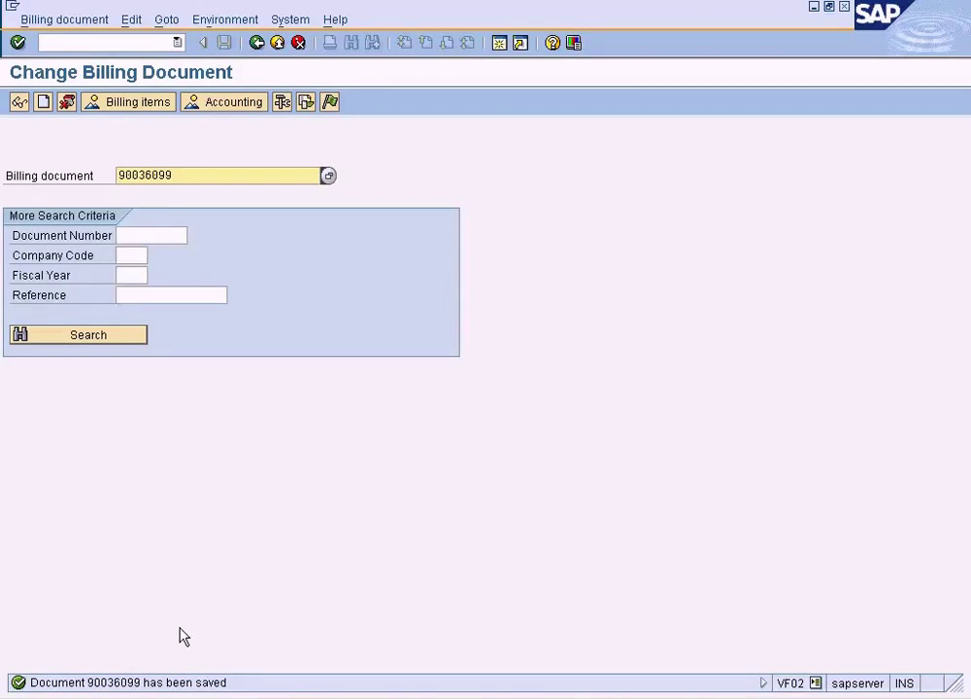
# - Open the accounting document of the released invoice and examine its customer and Sales Of Laptop line items
pyautogui.click(224, 104)
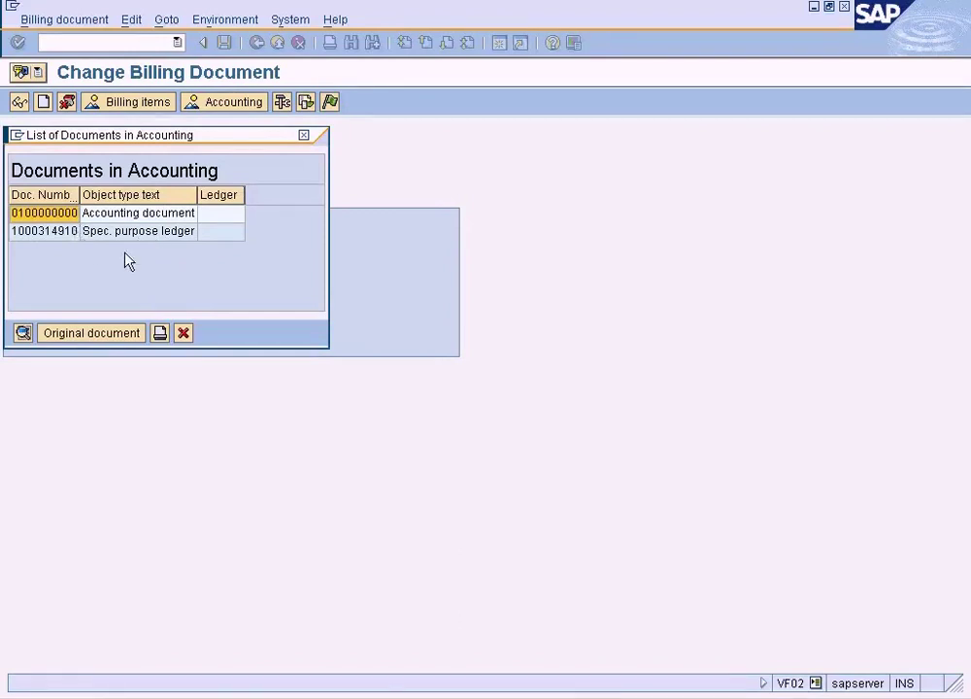
pyautogui.click(142, 223)
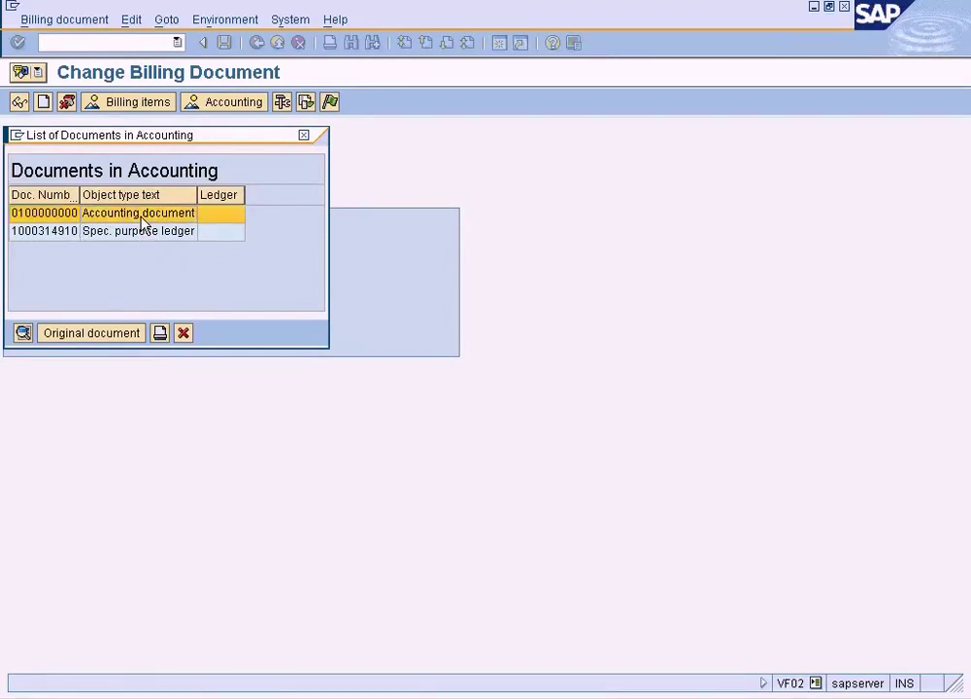
pyautogui.doubleClick(142, 222)
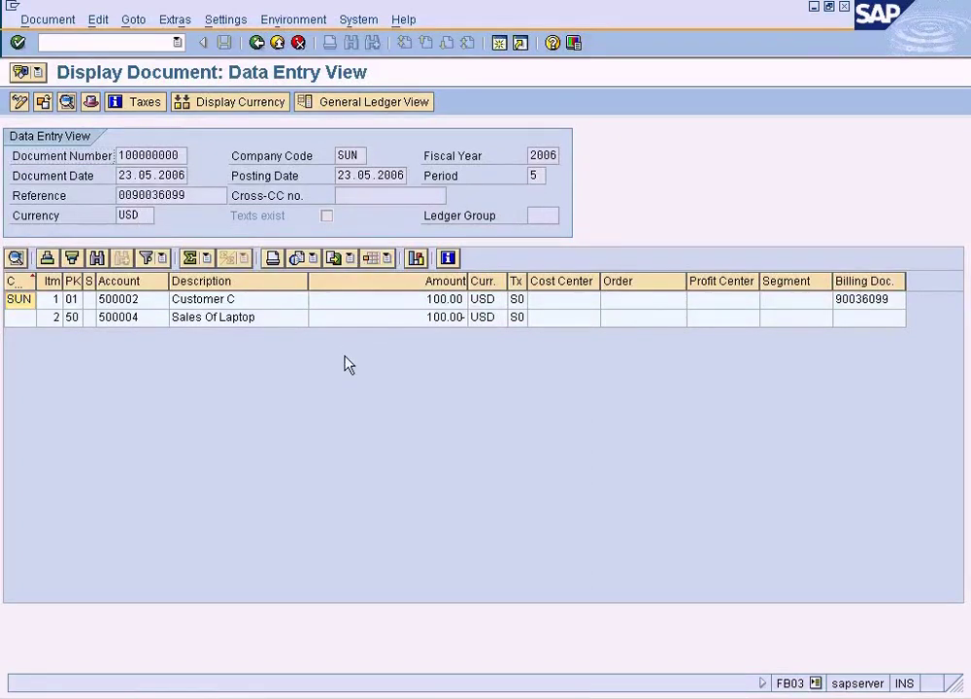
pyautogui.click(234, 301)
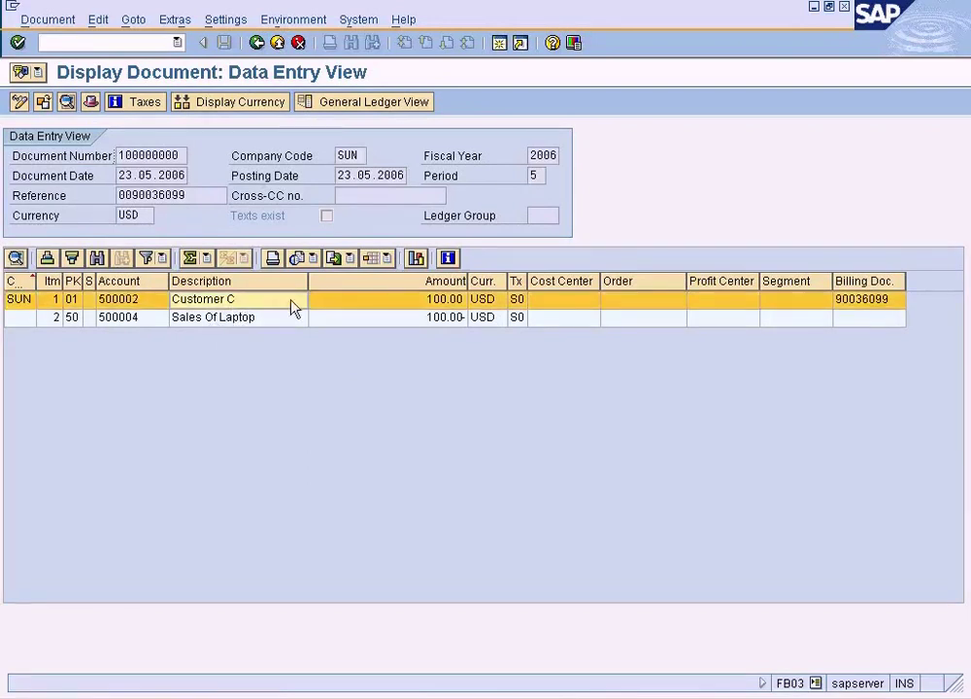
pyautogui.click(438, 321)
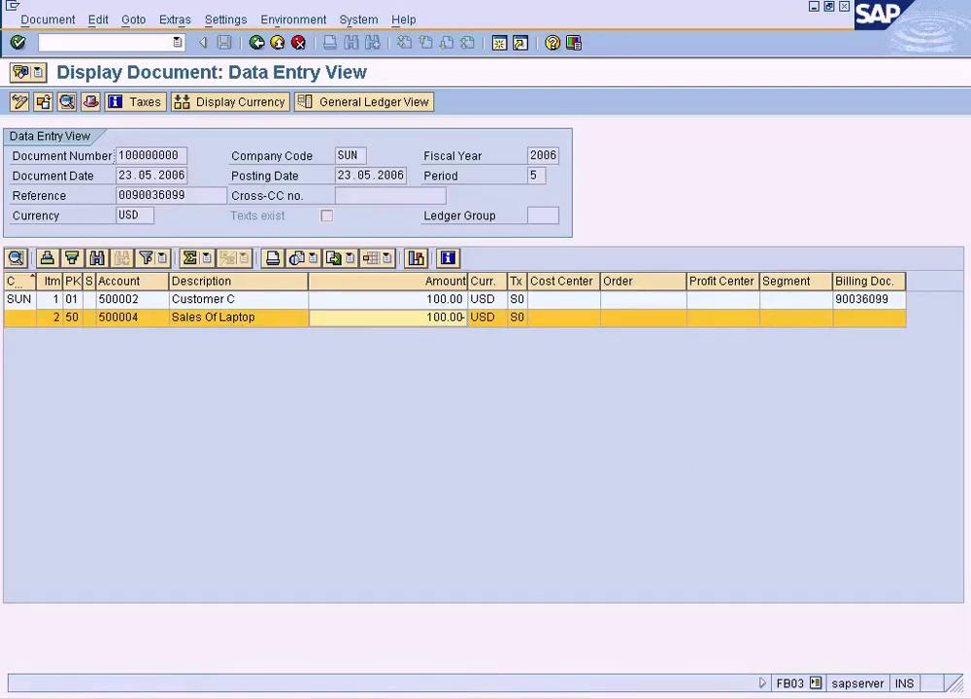
# - Compare the customer and revenue line items with the Debit Customer and Credit Revenue postings in the Paint sales process diagram
pyautogui.hotkey('alt', 'Tab')
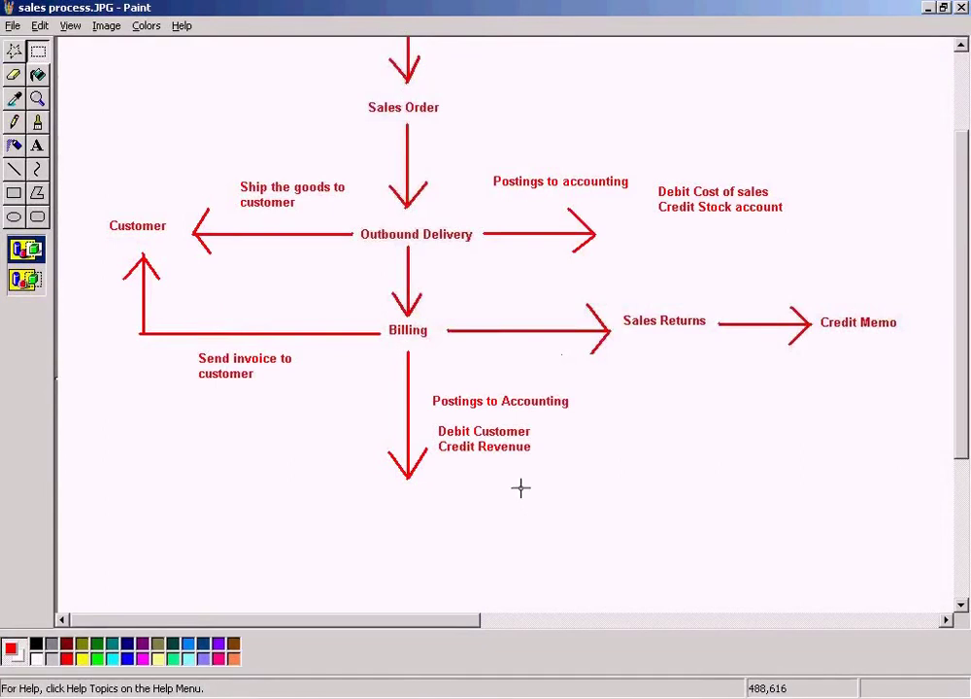
pyautogui.hotkey('alt', 'Tab')
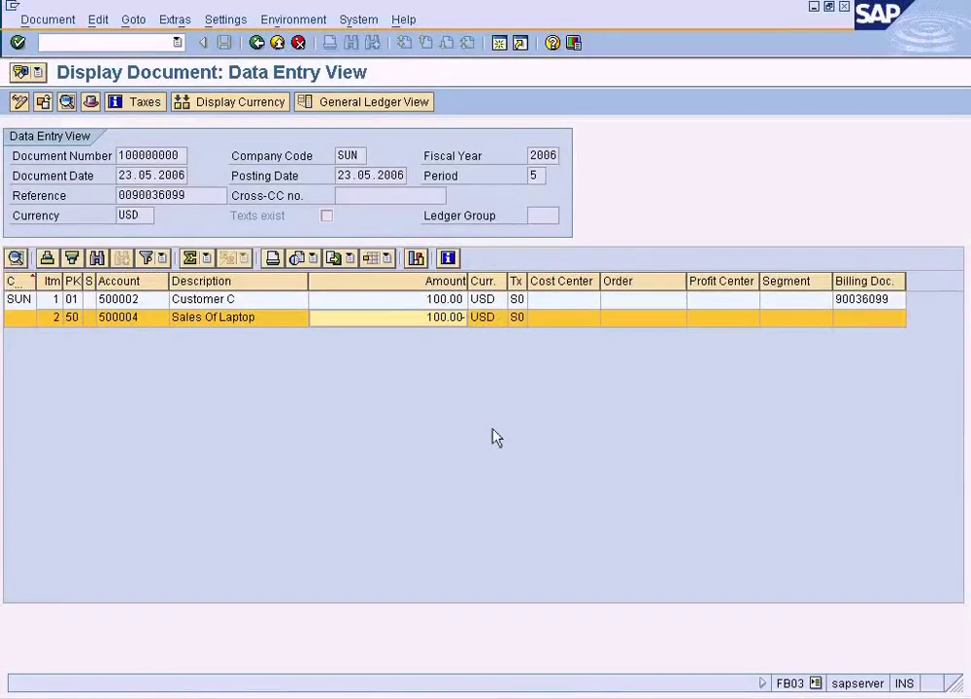
pyautogui.press('Up')
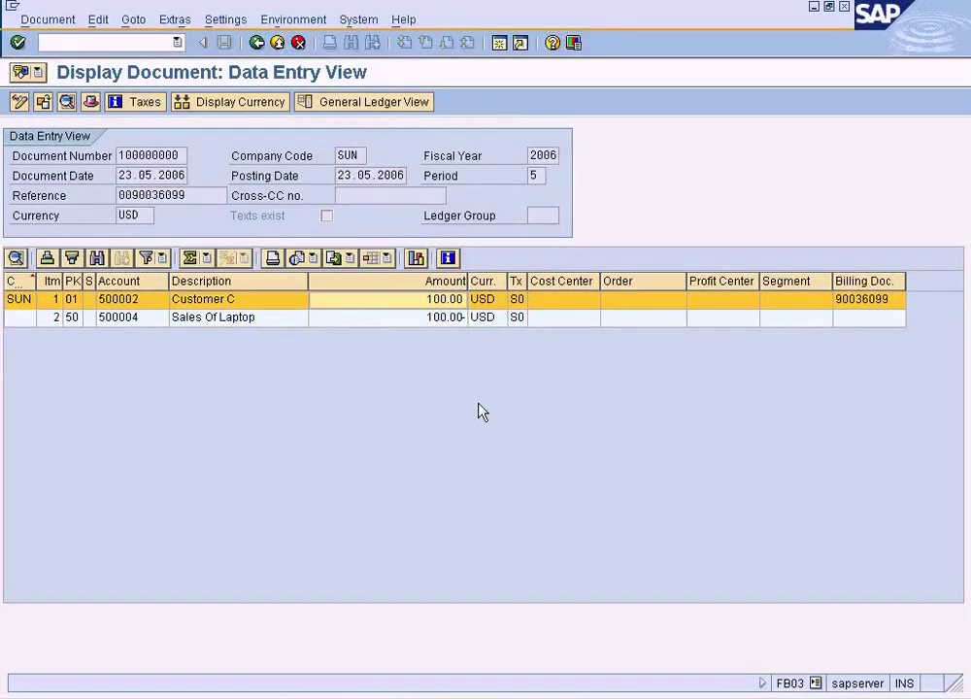
pyautogui.hotkey('alt', 'Tab')
pyautogui.moveTo(429, 424); pyautogui.dragTo(550, 439)
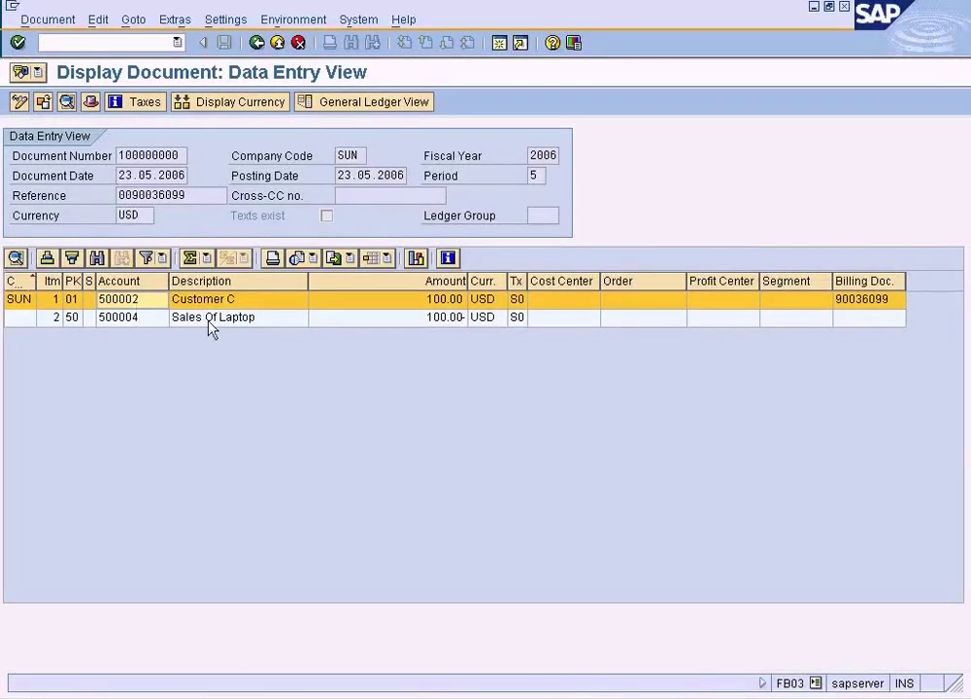
pyautogui.press('Down')
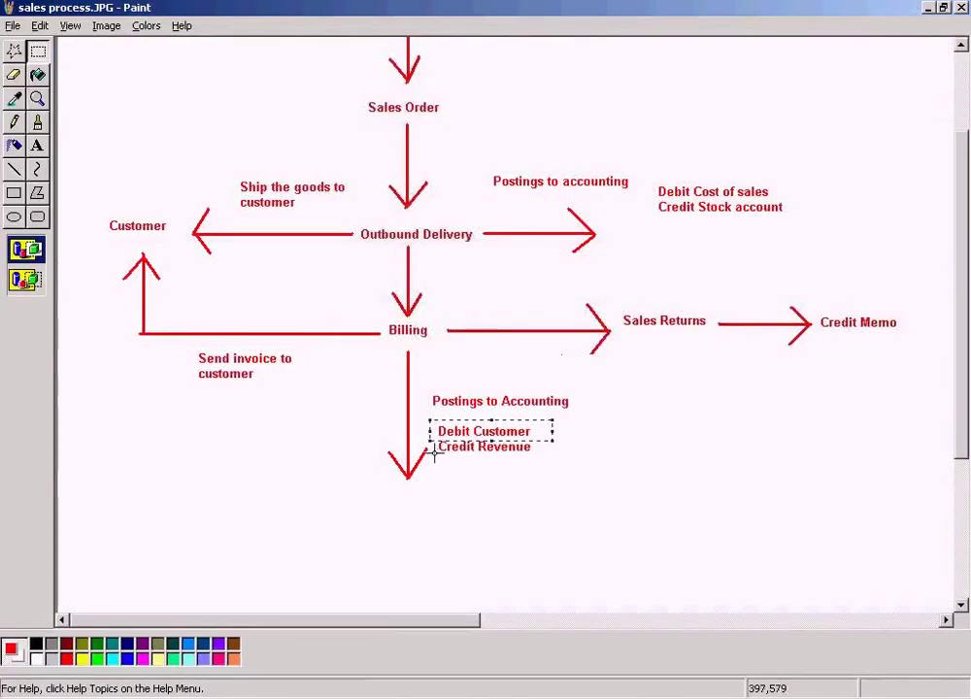
pyautogui.click(440, 446)
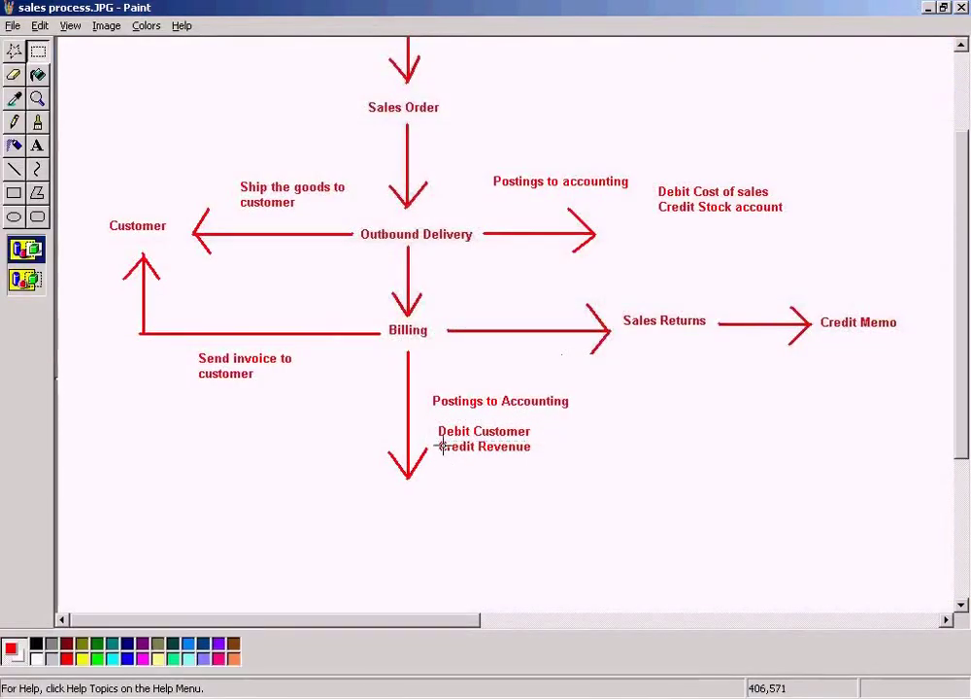
pyautogui.moveTo(434, 436); pyautogui.dragTo(572, 460)
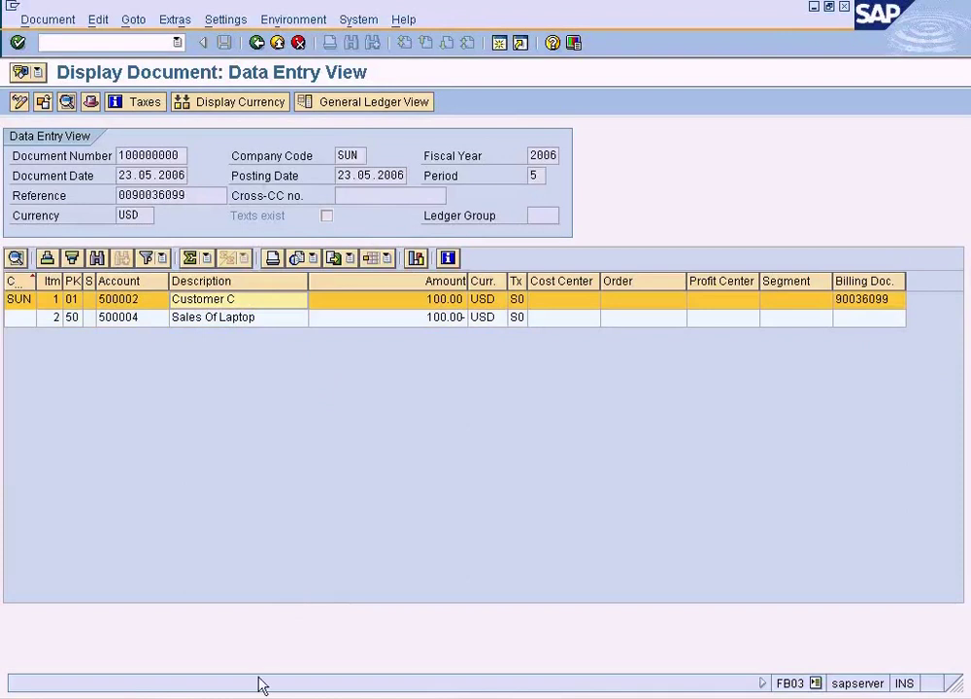
# - Switch to the customer's company code data session and check the reconciliation account in the account management data
pyautogui.click(281, 695)
pyautogui.click(288, 453)
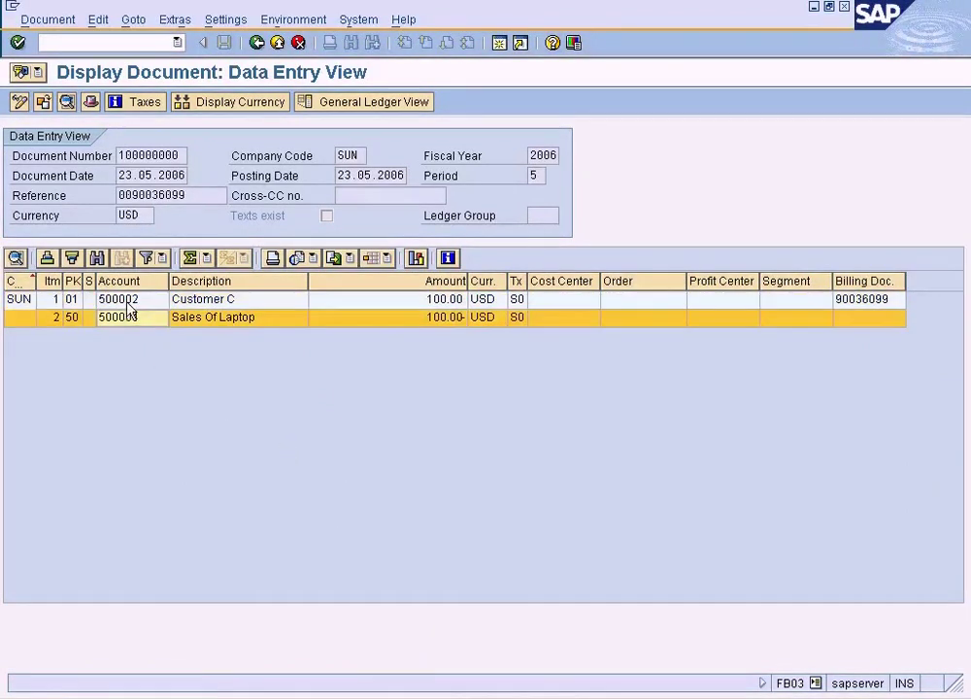
pyautogui.click(236, 695)
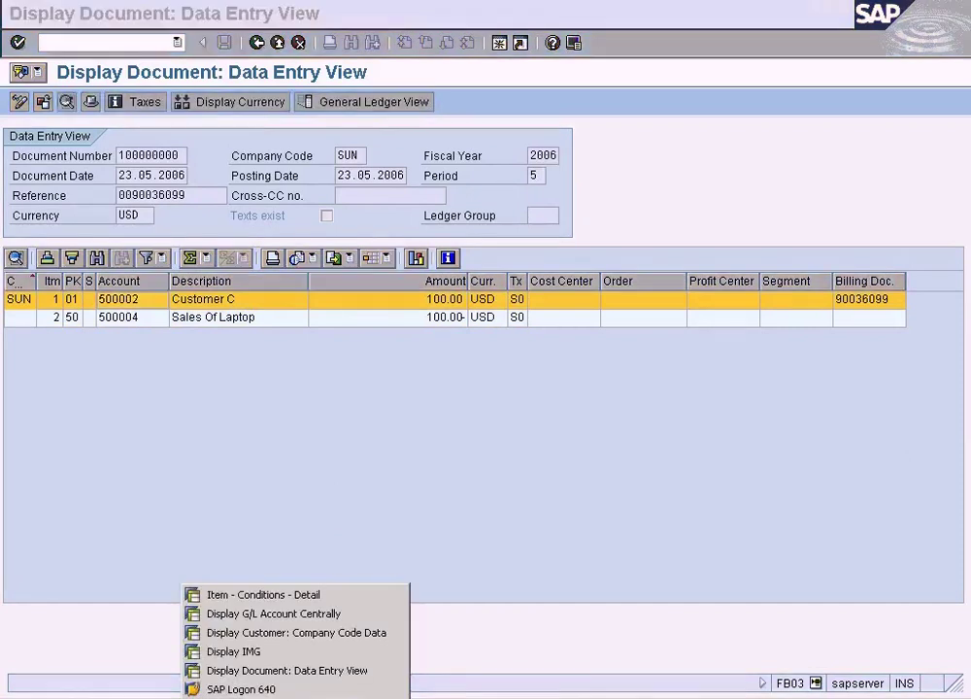
pyautogui.click(291, 633)
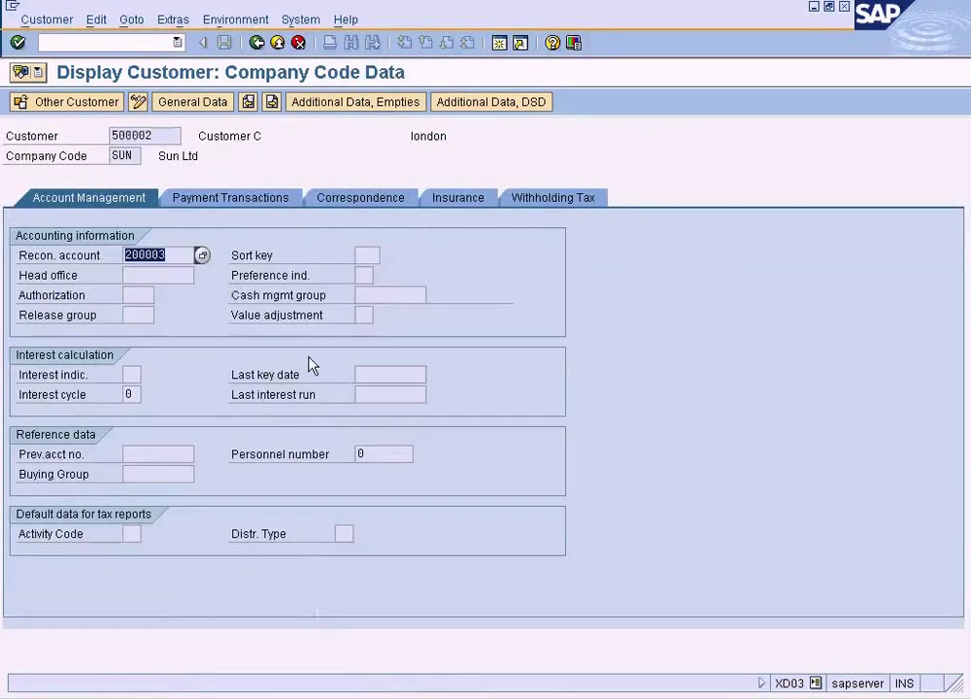
pyautogui.click(175, 256)
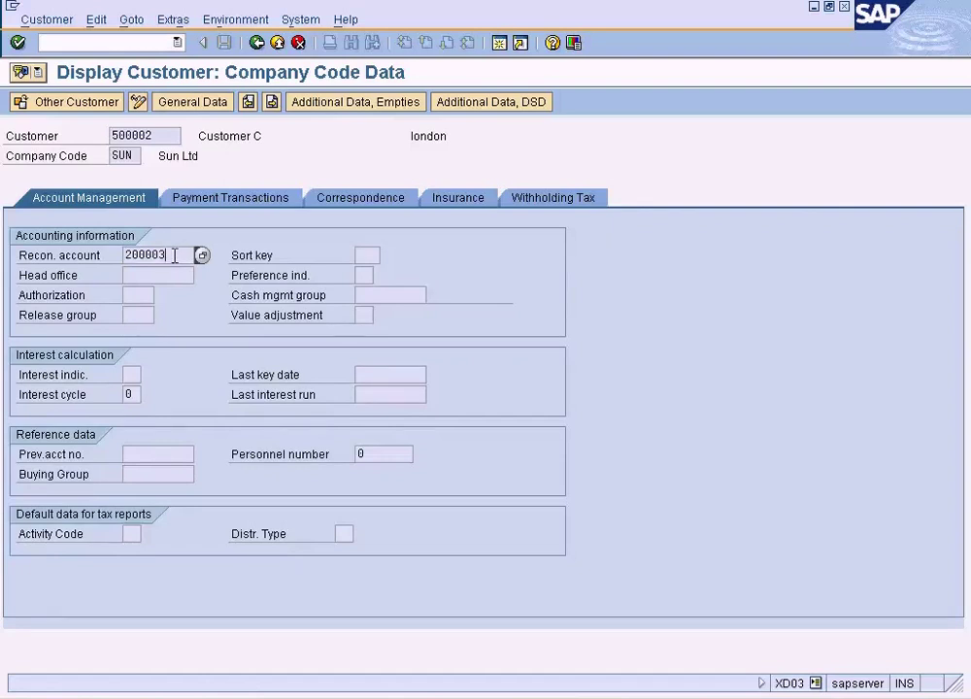
# - Leave the accounting document and close the list of accounting documents to get back to the invoice's change screen
pyautogui.press('F3')
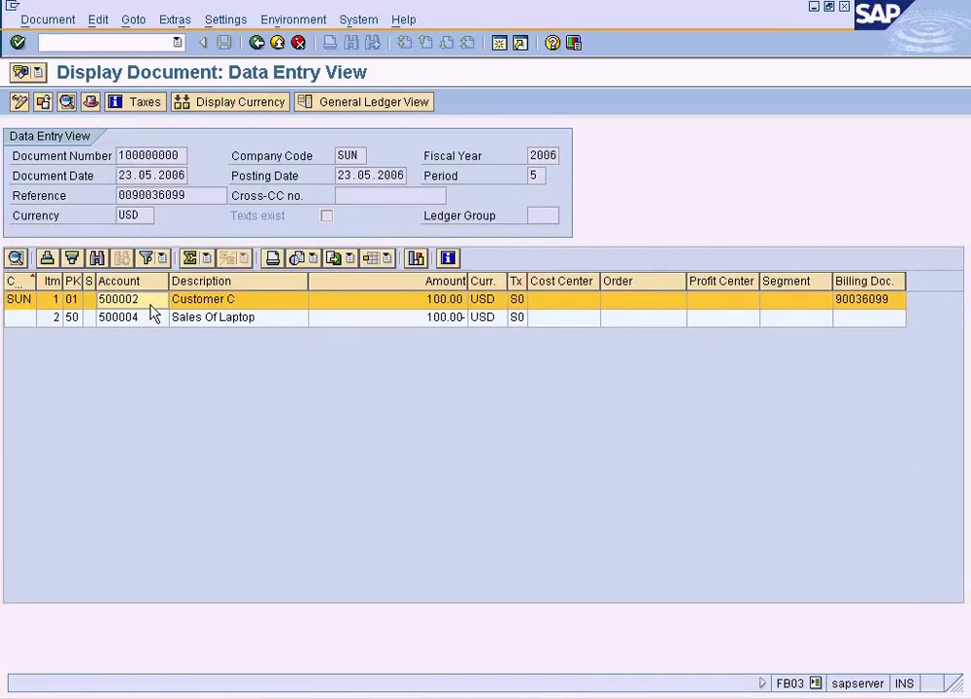
pyautogui.click(256, 44)
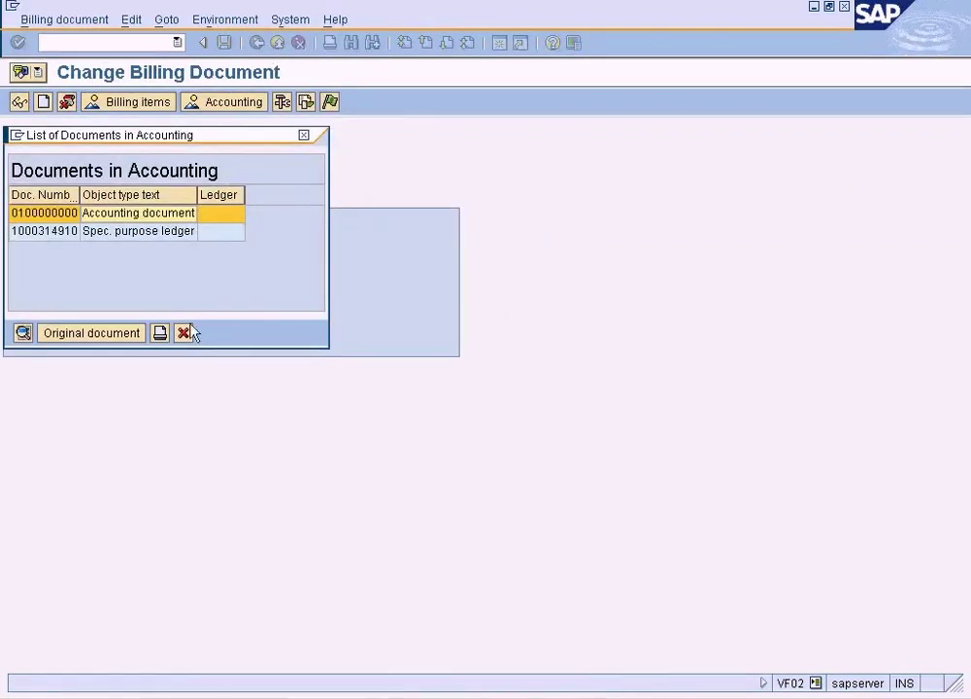
pyautogui.click(183, 332)
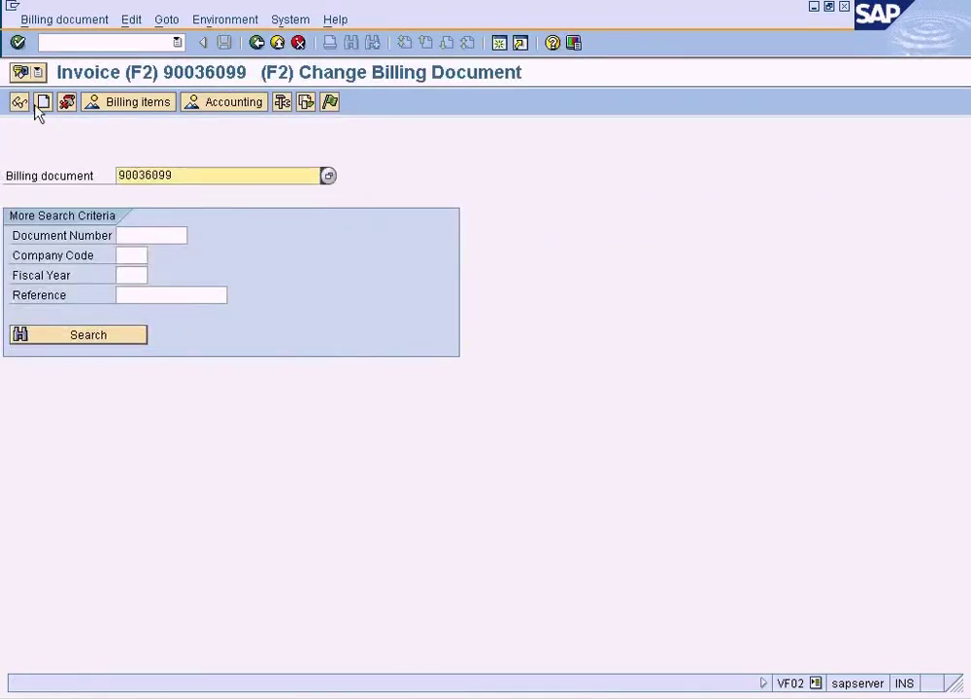
# - Save the invoice and open it in display mode at the overview of billing items
pyautogui.click(20, 102)
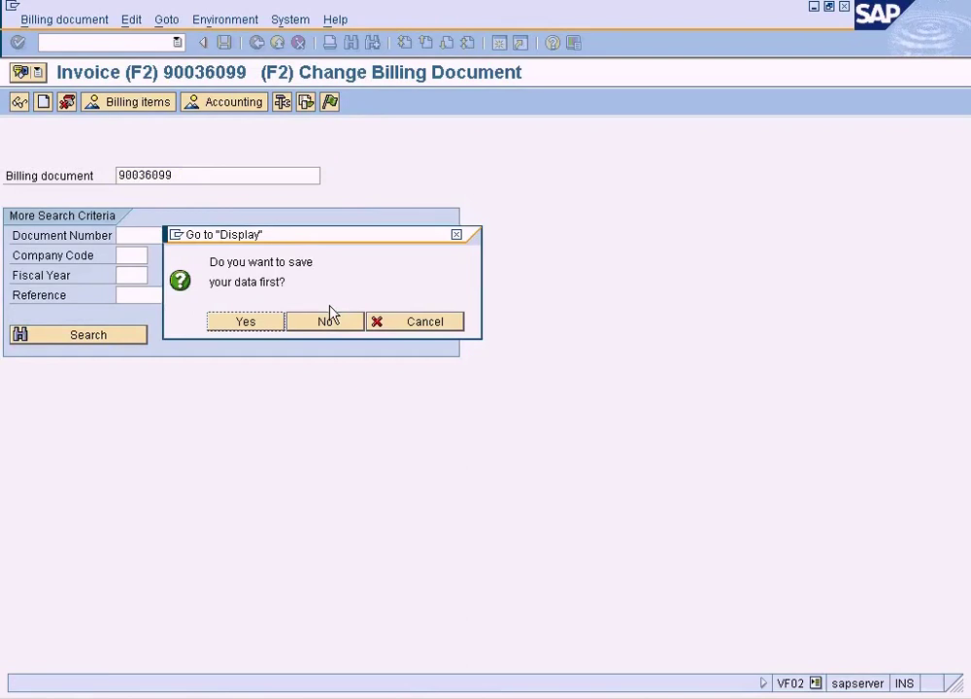
pyautogui.click(260, 324)
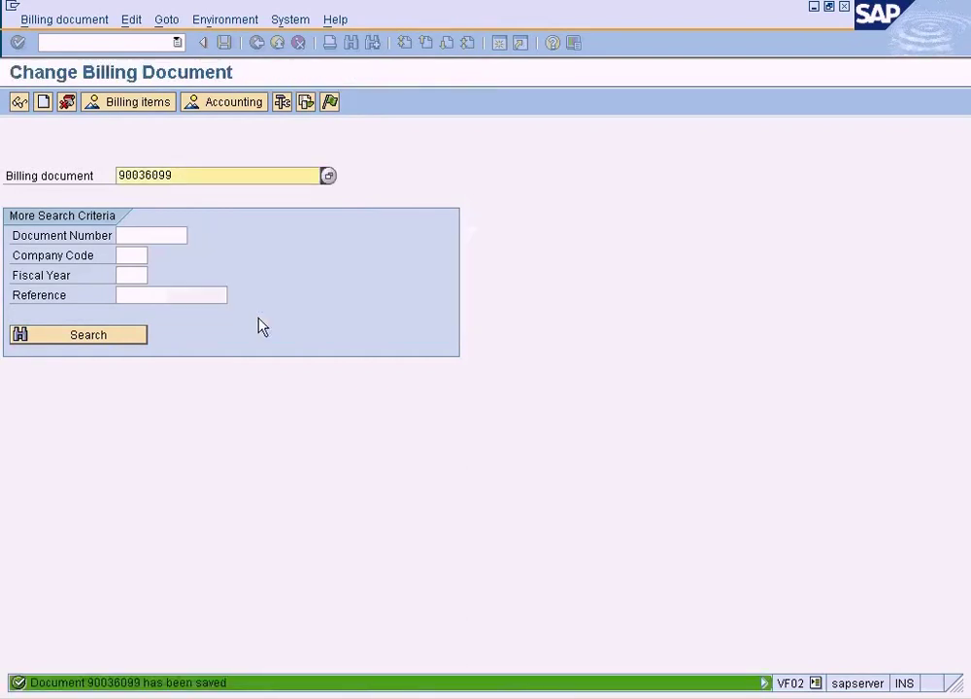
pyautogui.click(19, 102)
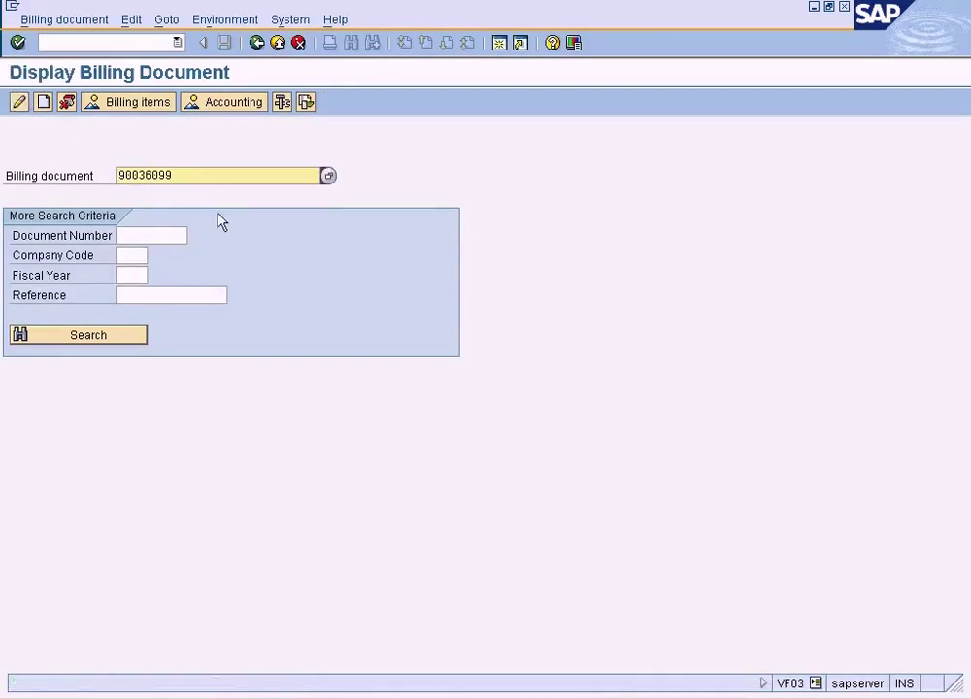
pyautogui.click(65, 20)
pyautogui.click(444, 157)
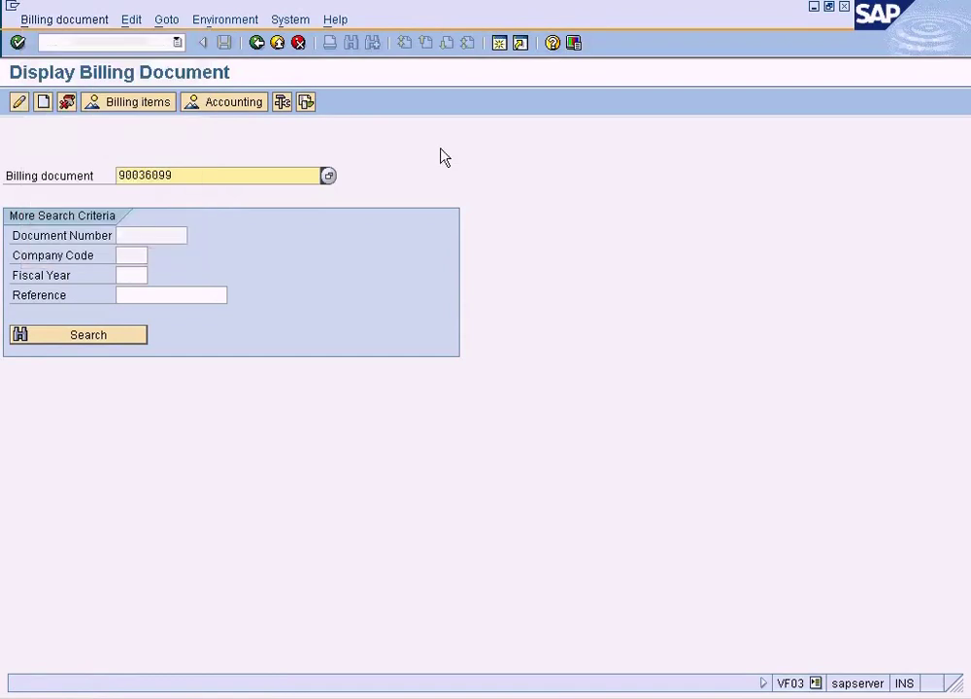
pyautogui.press('Return')
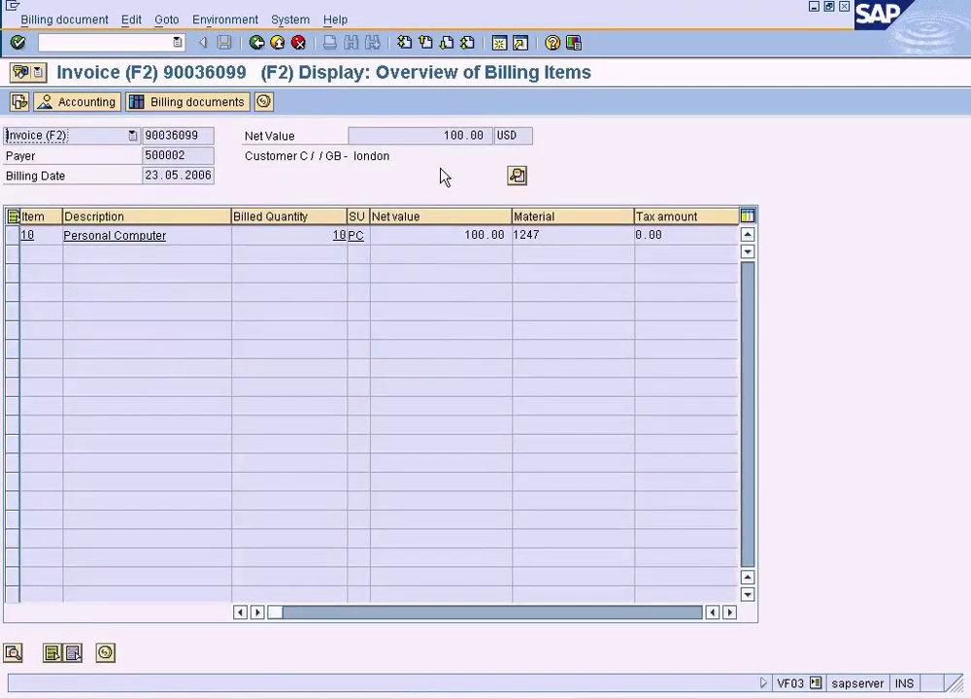
# - Compare the invoice's payer with the customer line of its accounting document, and return to the billing items overview
pyautogui.click(202, 155)
pyautogui.moveTo(204, 155); pyautogui.dragTo(128, 154)
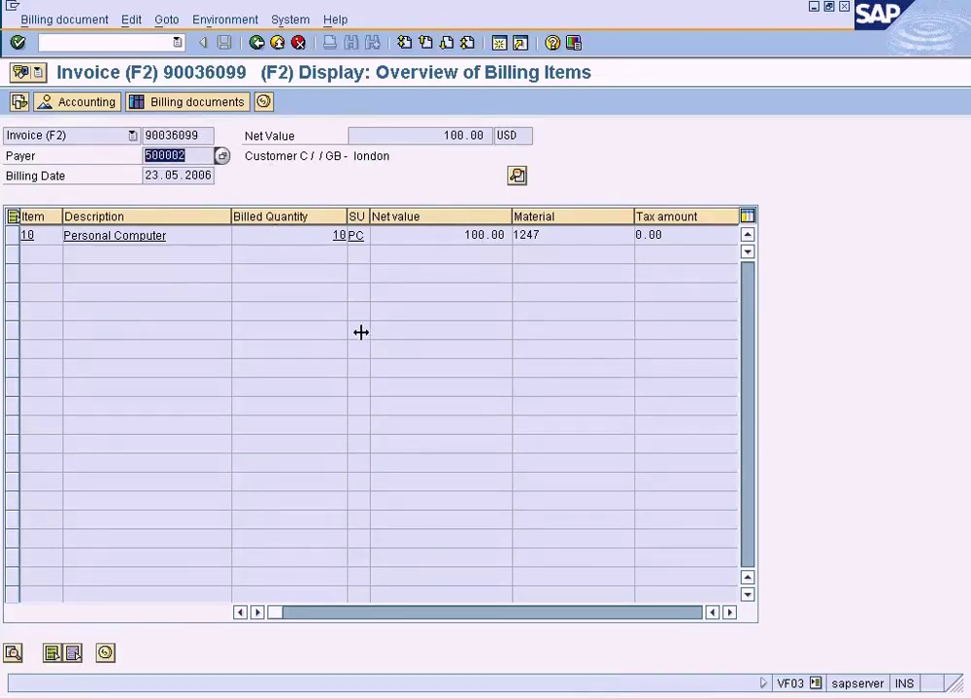
pyautogui.click(109, 101)
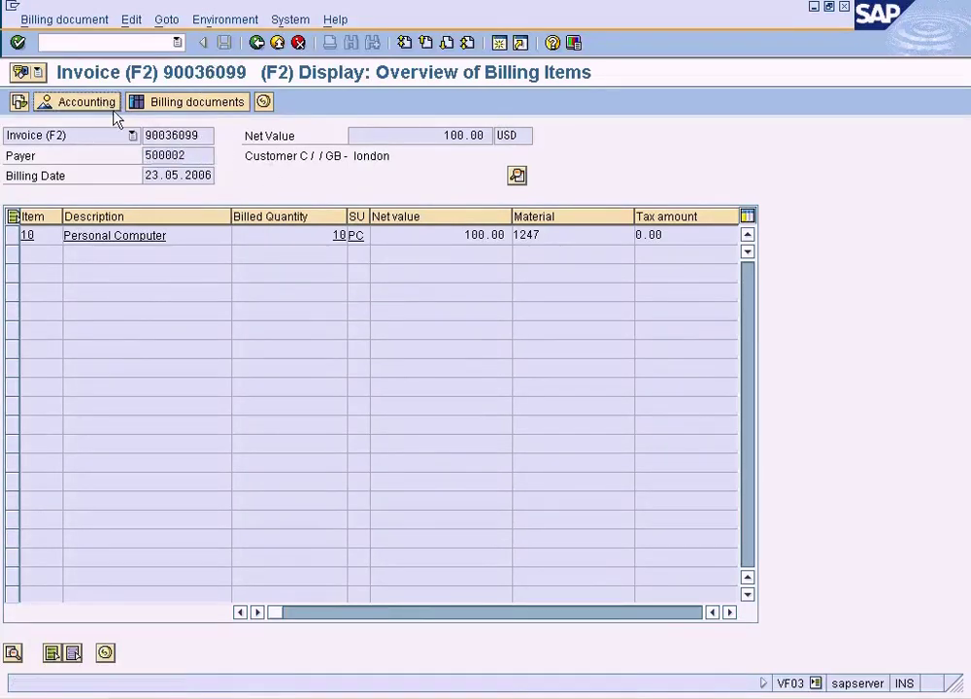
pyautogui.doubleClick(187, 214)
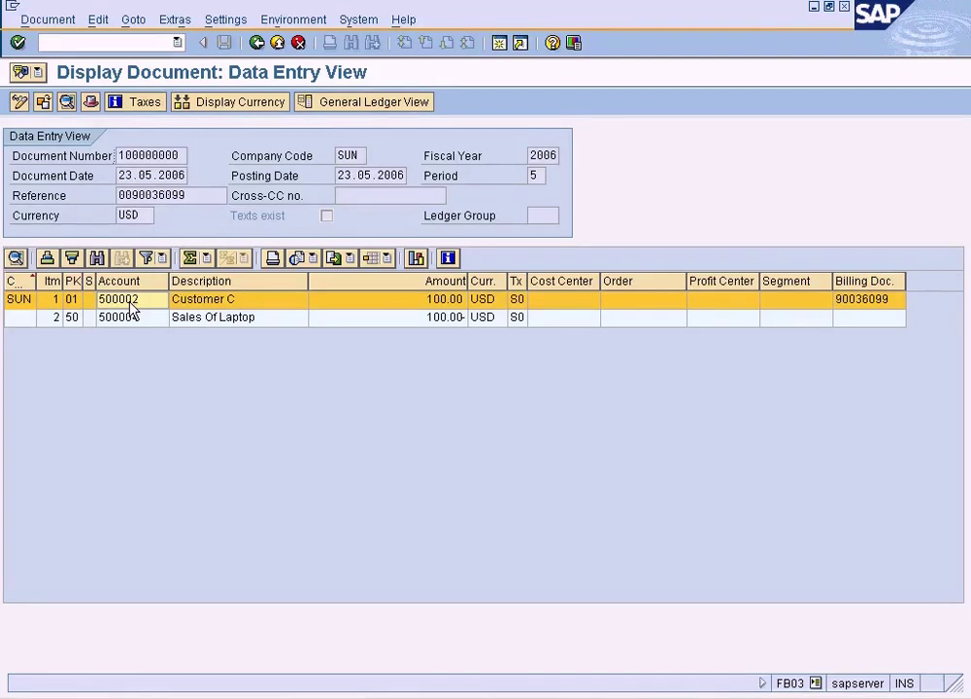
pyautogui.click(258, 43)
pyautogui.click(304, 135)
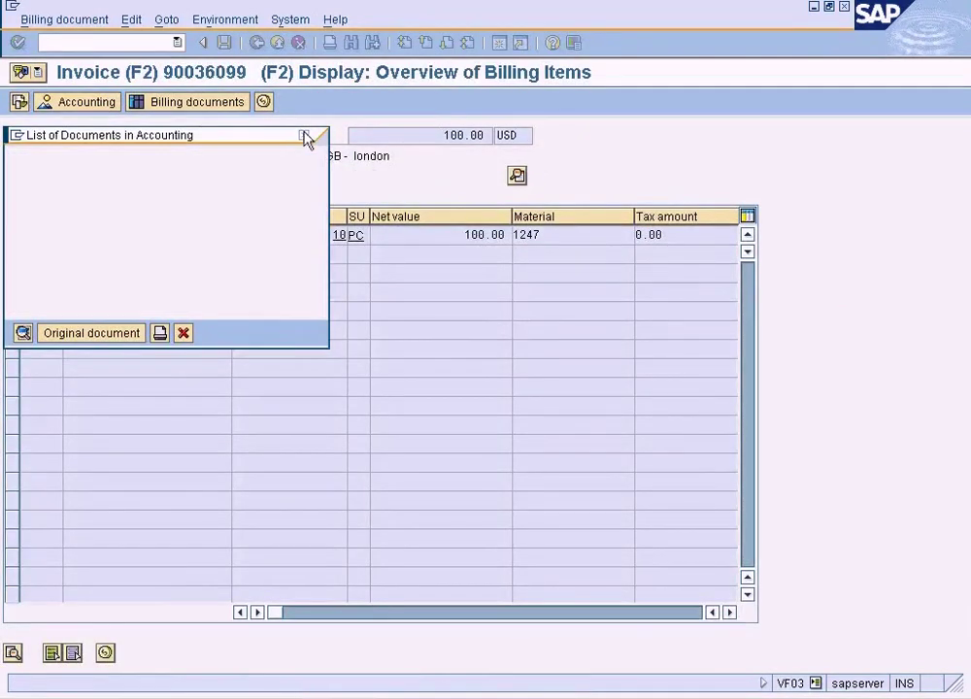
# - Open the payer's company code data from the invoice, check the reconciliation account and return to the billing items
pyautogui.moveTo(193, 155); pyautogui.dragTo(137, 155)
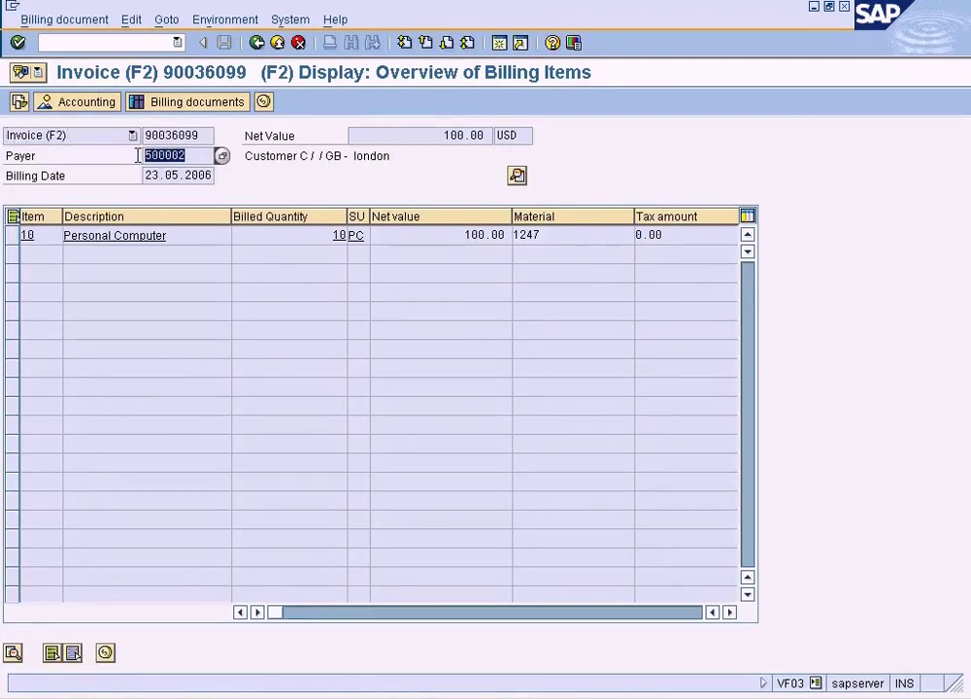
pyautogui.press('F2')
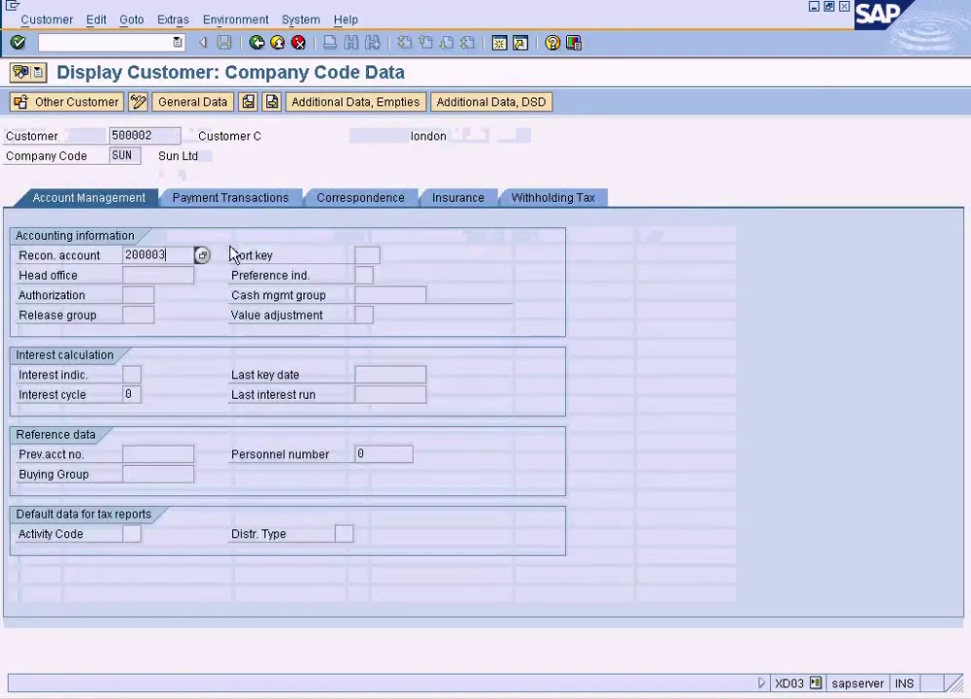
pyautogui.doubleClick(166, 252)
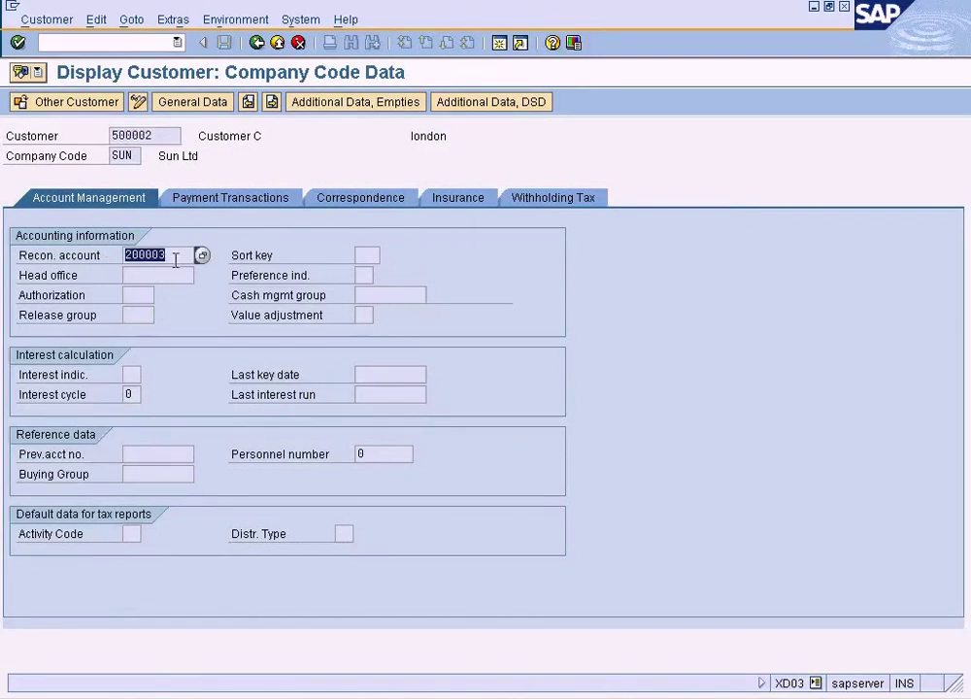
pyautogui.press('F3')
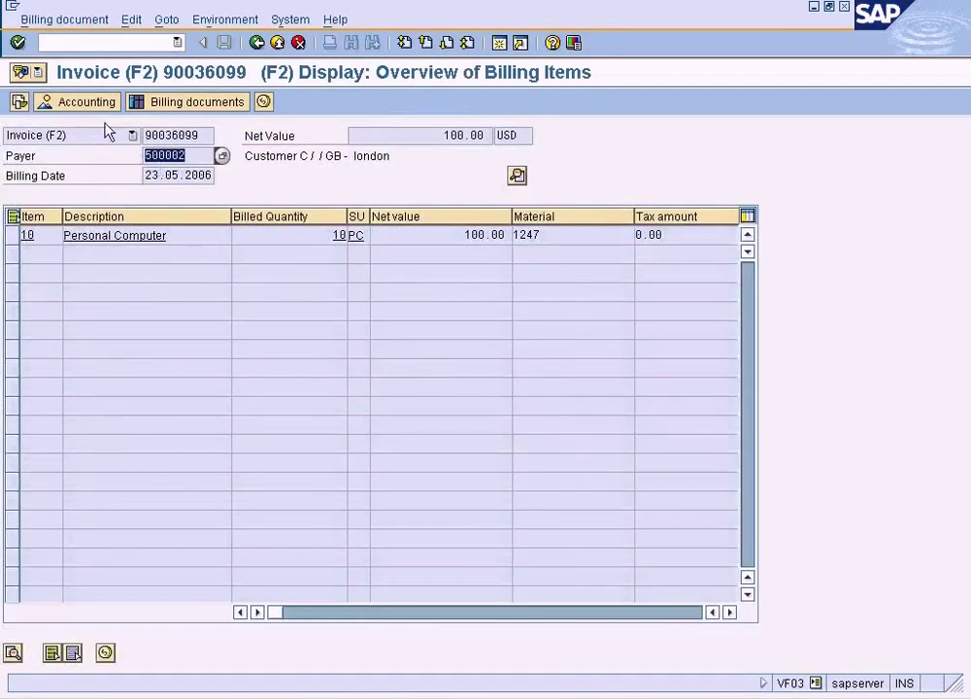
# - Display the accounting document from the invoice's list of documents in accounting
pyautogui.click(85, 101)
pyautogui.click(189, 218)
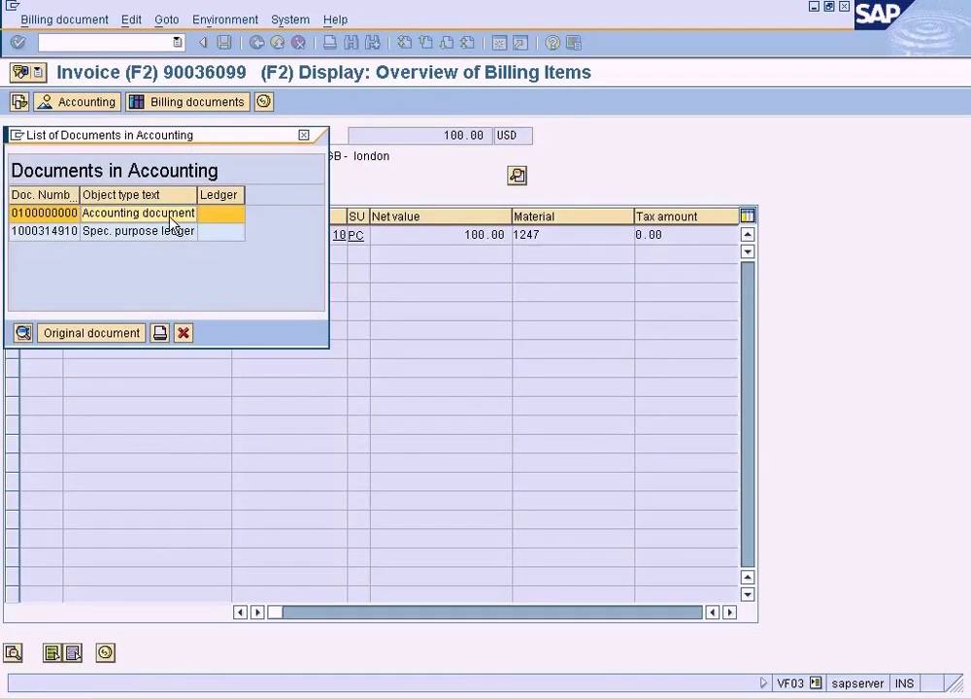
pyautogui.click(22, 333)
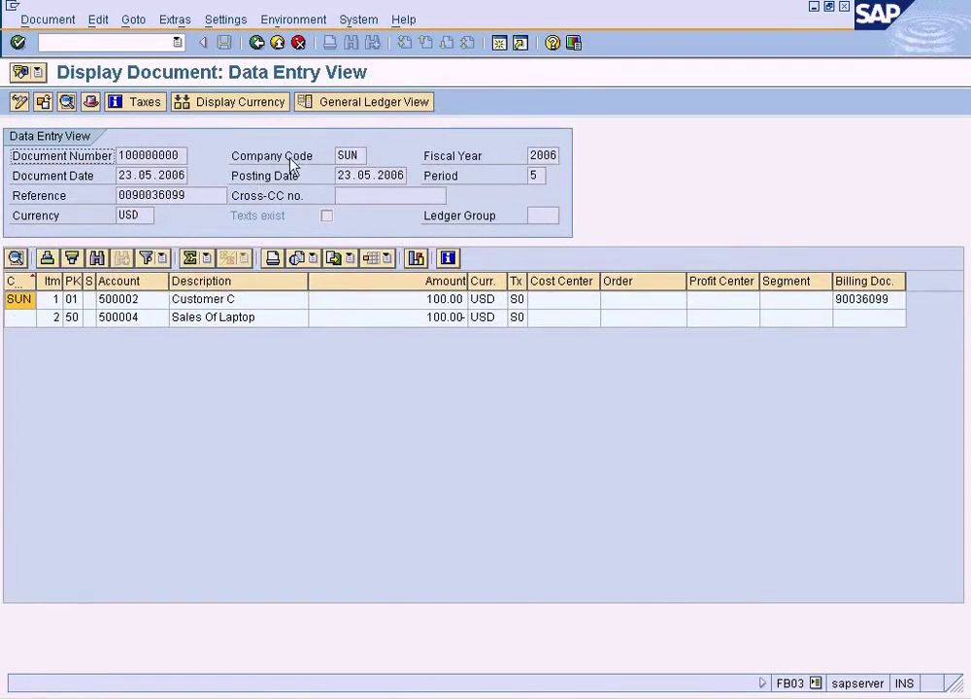
# - Change the line item layout to show the G/L Account column before Description
pyautogui.click(386, 258)
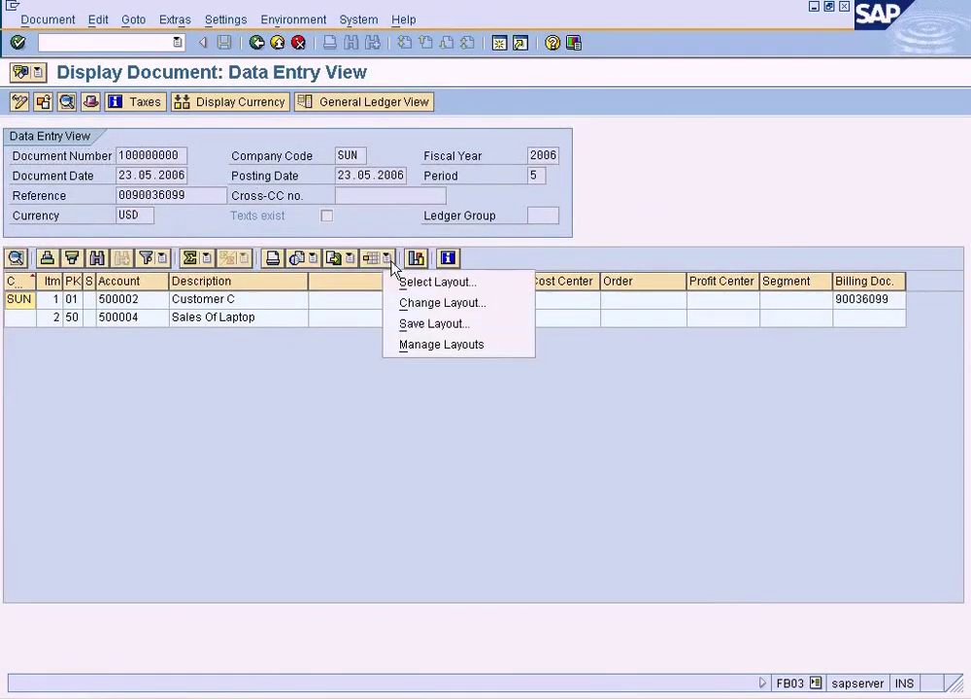
pyautogui.click(410, 304)
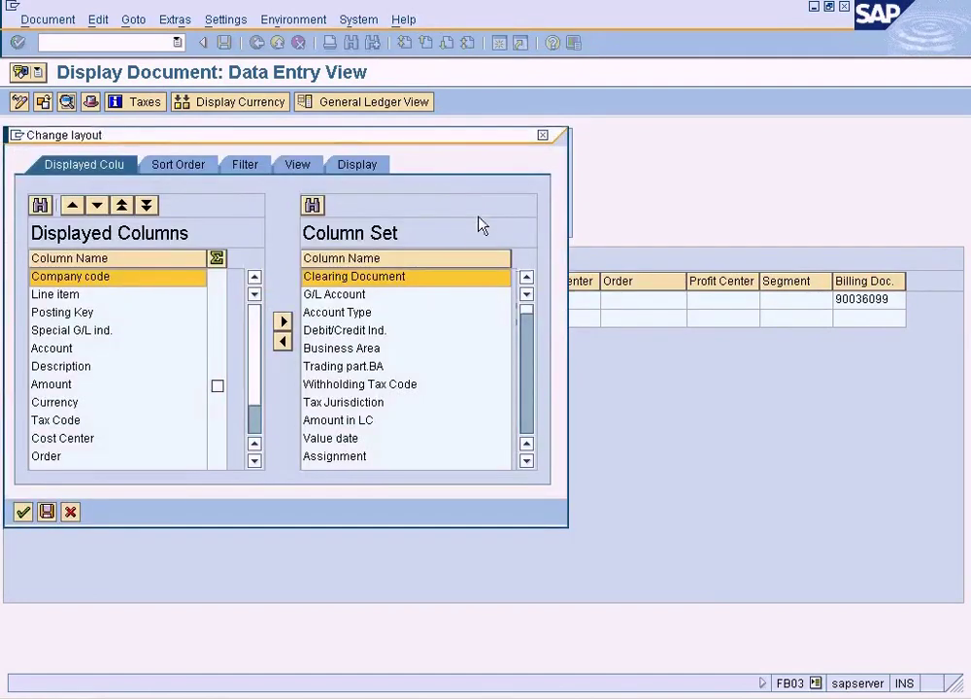
pyautogui.click(362, 296)
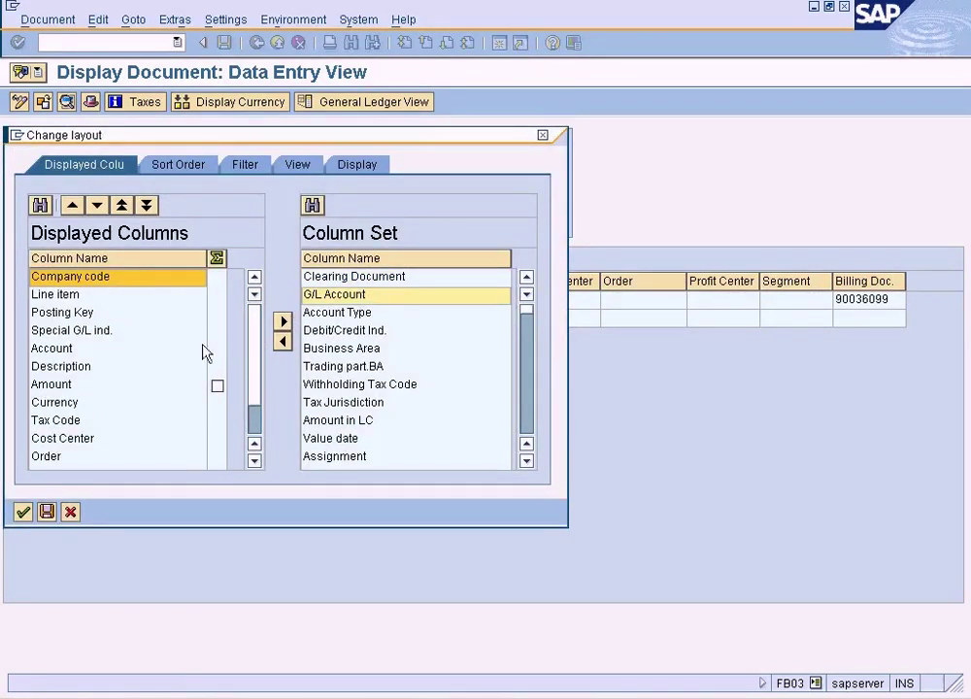
pyautogui.click(85, 368)
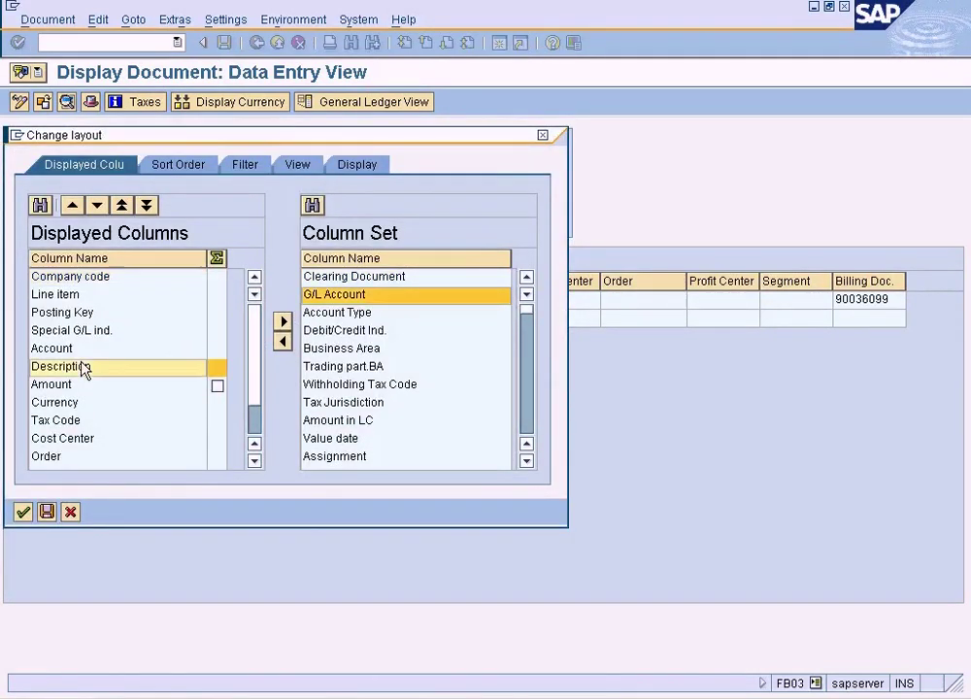
pyautogui.click(283, 340)
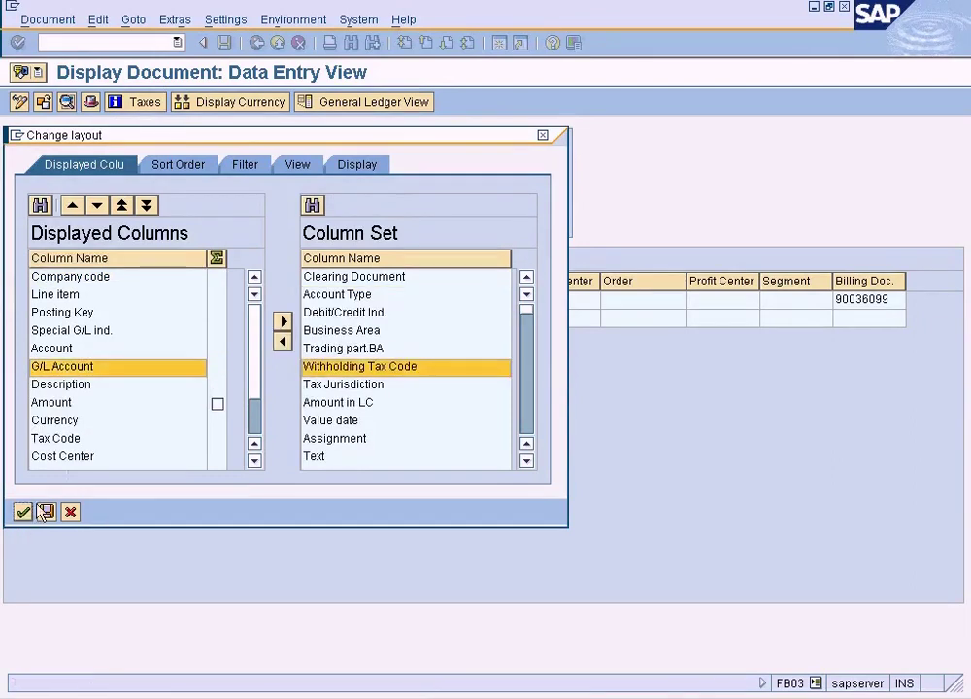
pyautogui.click(24, 511)
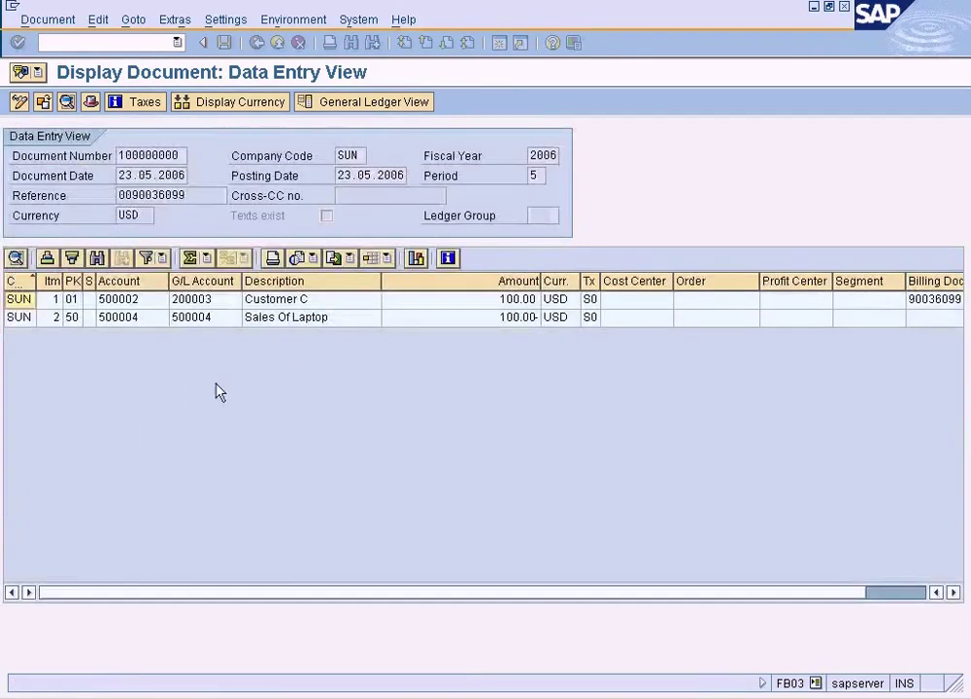
# - Compare the customer line's account with its G/L account, and look up the customer's company code data from that line
pyautogui.click(212, 300)
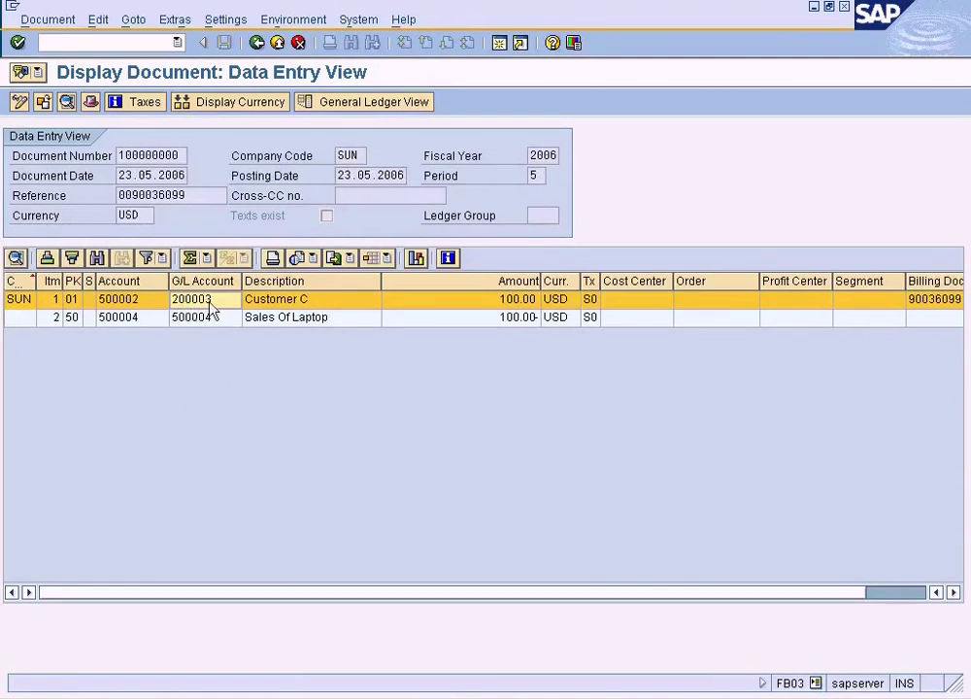
pyautogui.click(127, 303)
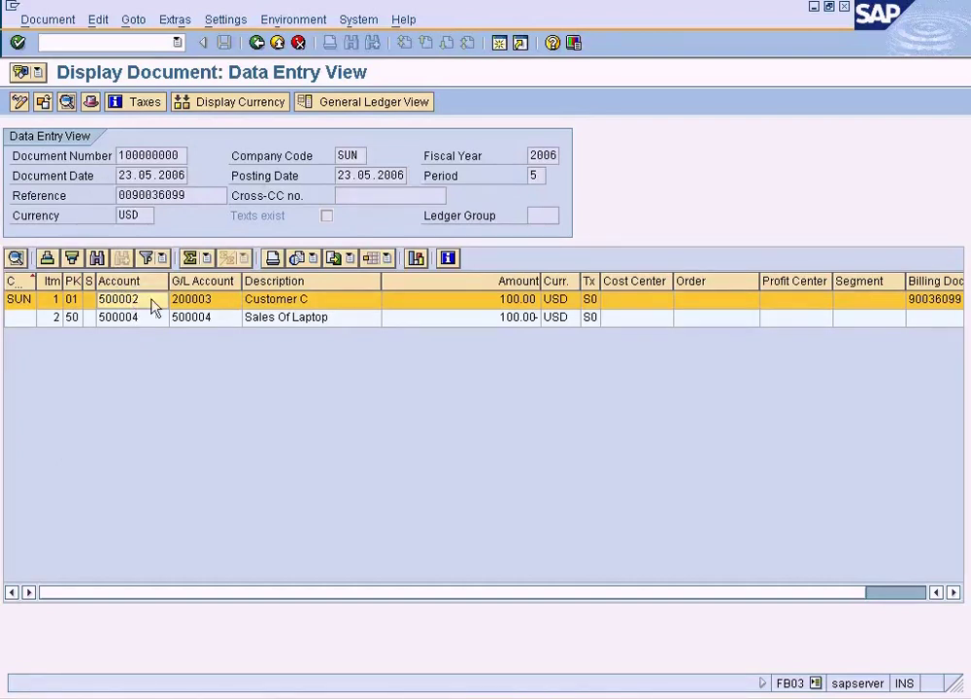
pyautogui.click(196, 305)
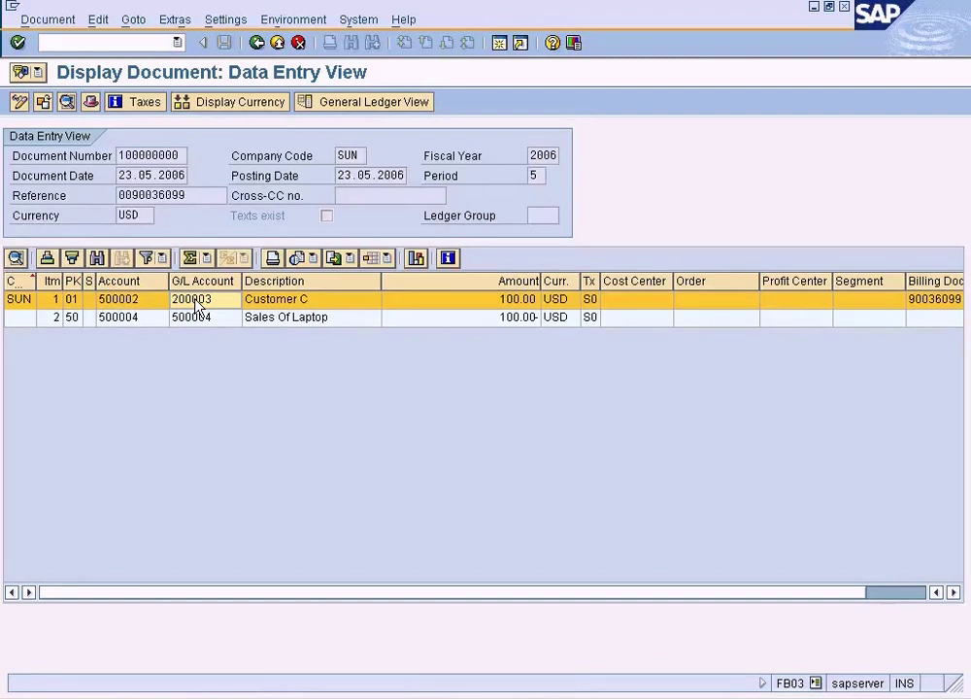
pyautogui.doubleClick(195, 304)
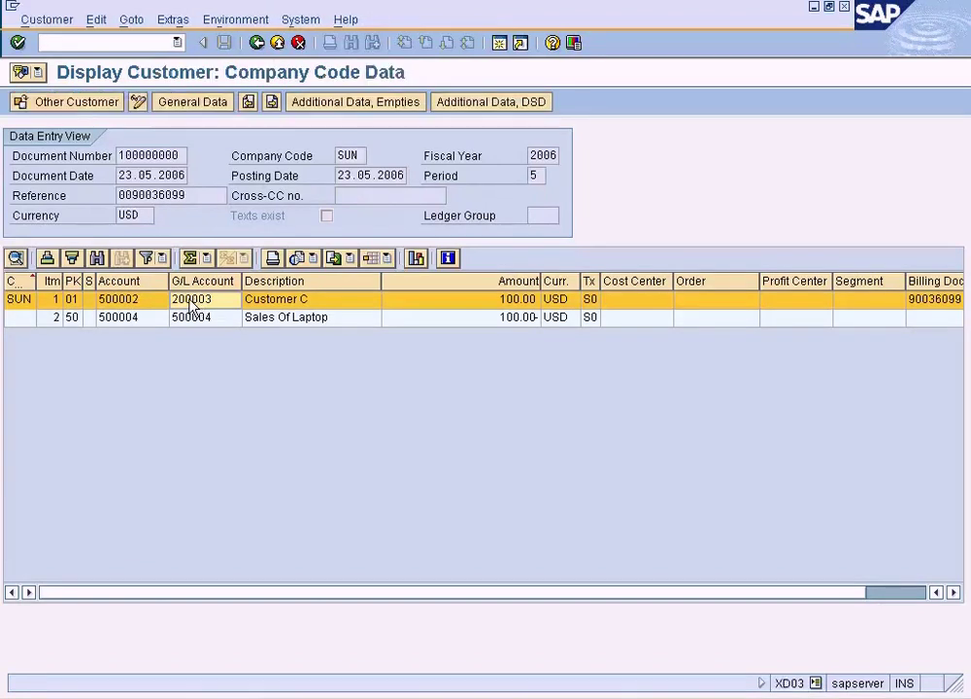
pyautogui.press('F3')
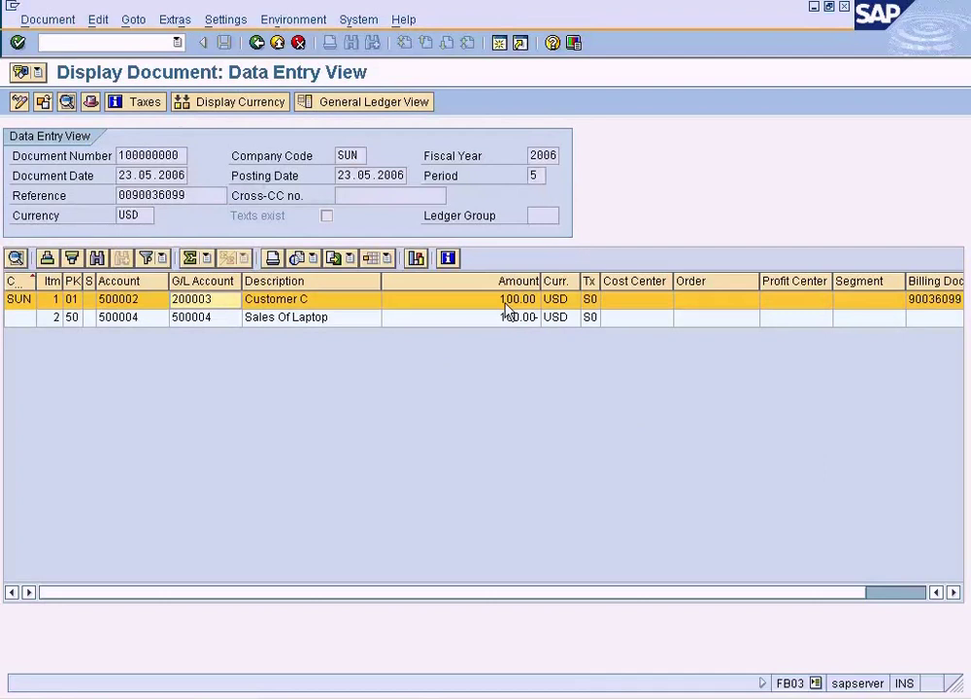
# - Compare the Account and G/L Account entries of the Sales Of Laptop line item
pyautogui.click(215, 322)
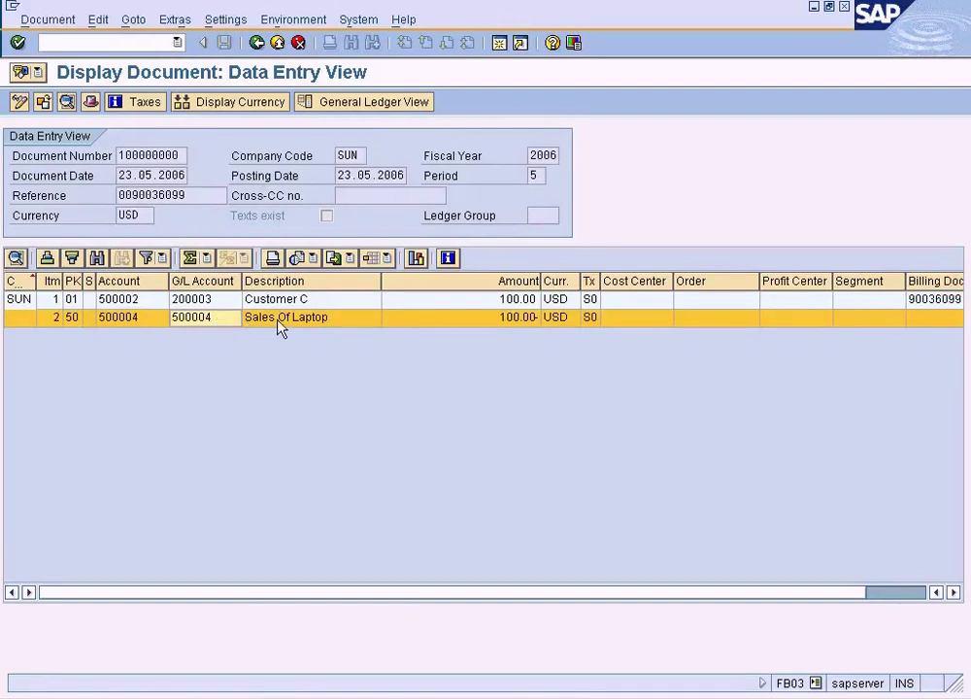
pyautogui.click(117, 324)
pyautogui.click(180, 323)
pyautogui.click(139, 327)
pyautogui.click(213, 330)
pyautogui.click(146, 328)
pyautogui.click(195, 328)
pyautogui.click(134, 329)
pyautogui.click(193, 322)
# - Switch to the Word training outline and review the billing postings in the Paint sales process diagram before returning to Word
pyautogui.click(427, 694)
pyautogui.click(267, 211)
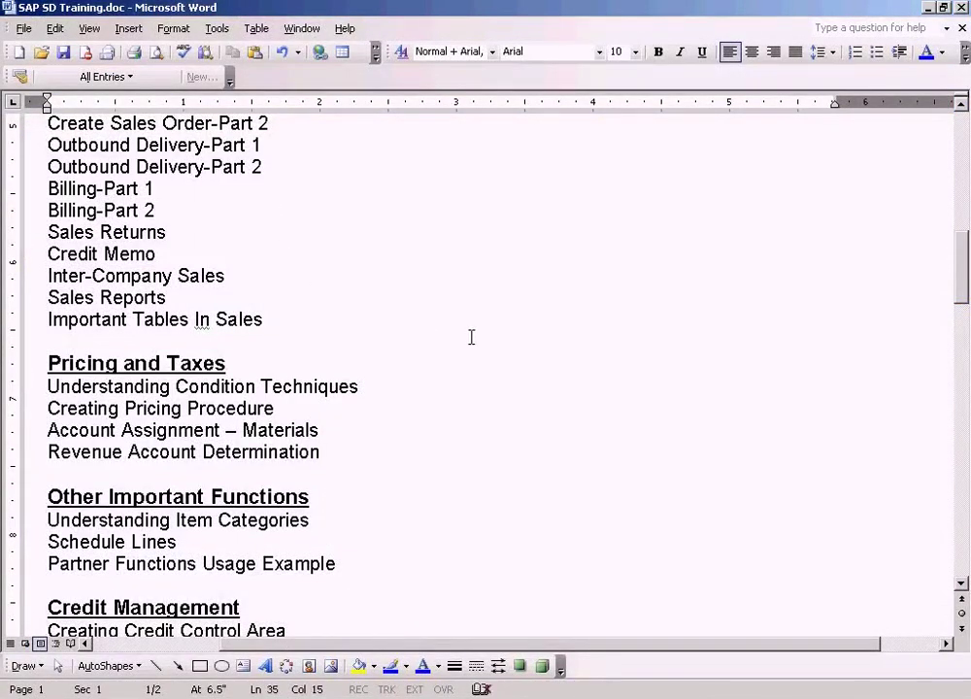
pyautogui.hotkey('alt', 'Tab')
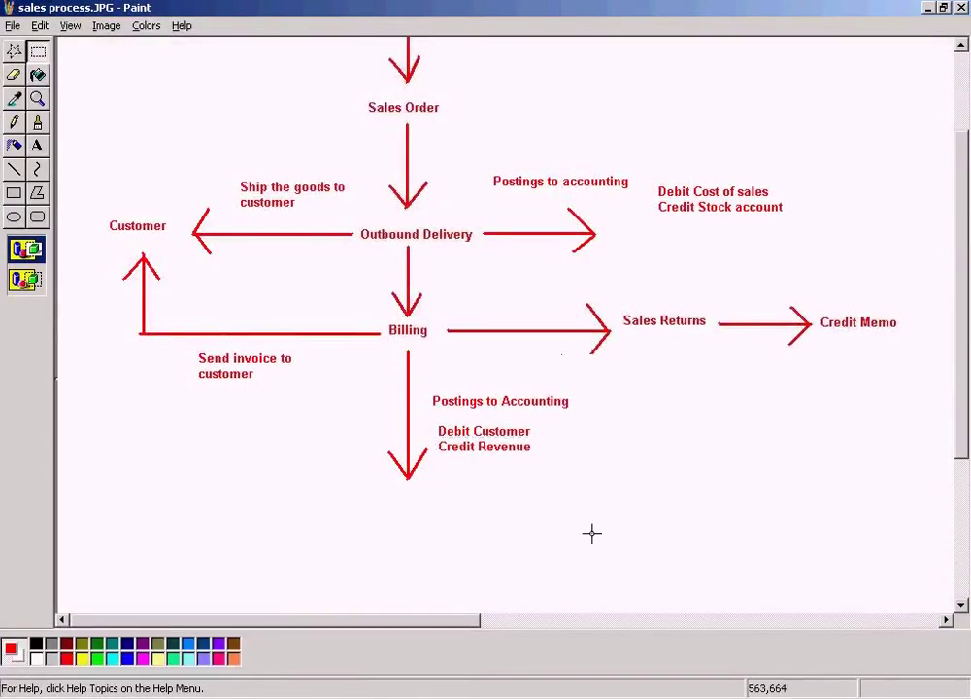
pyautogui.hotkey('alt', 'Tab')
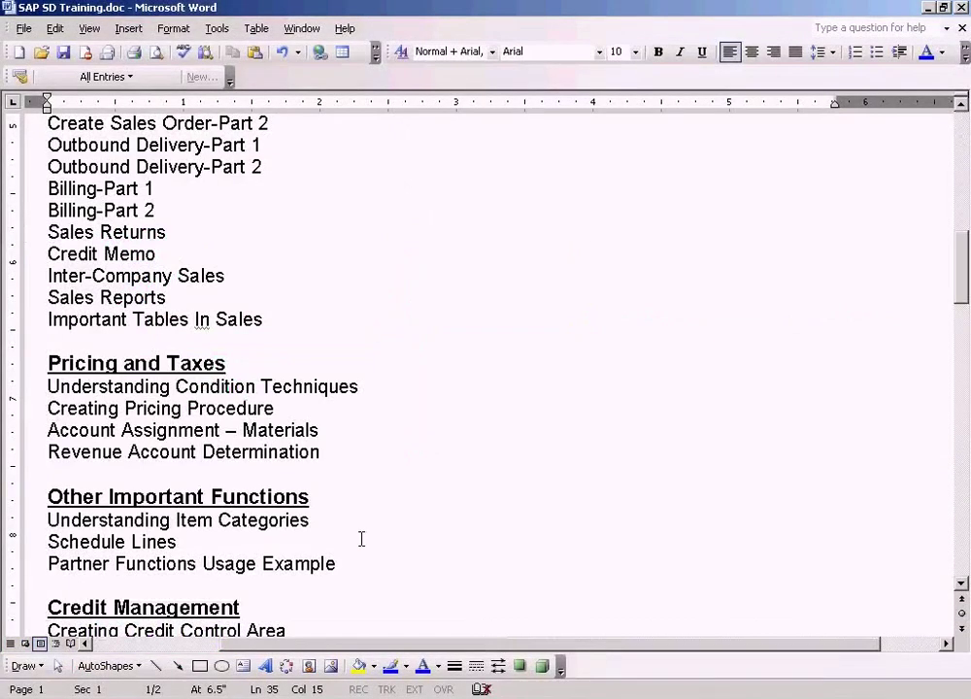